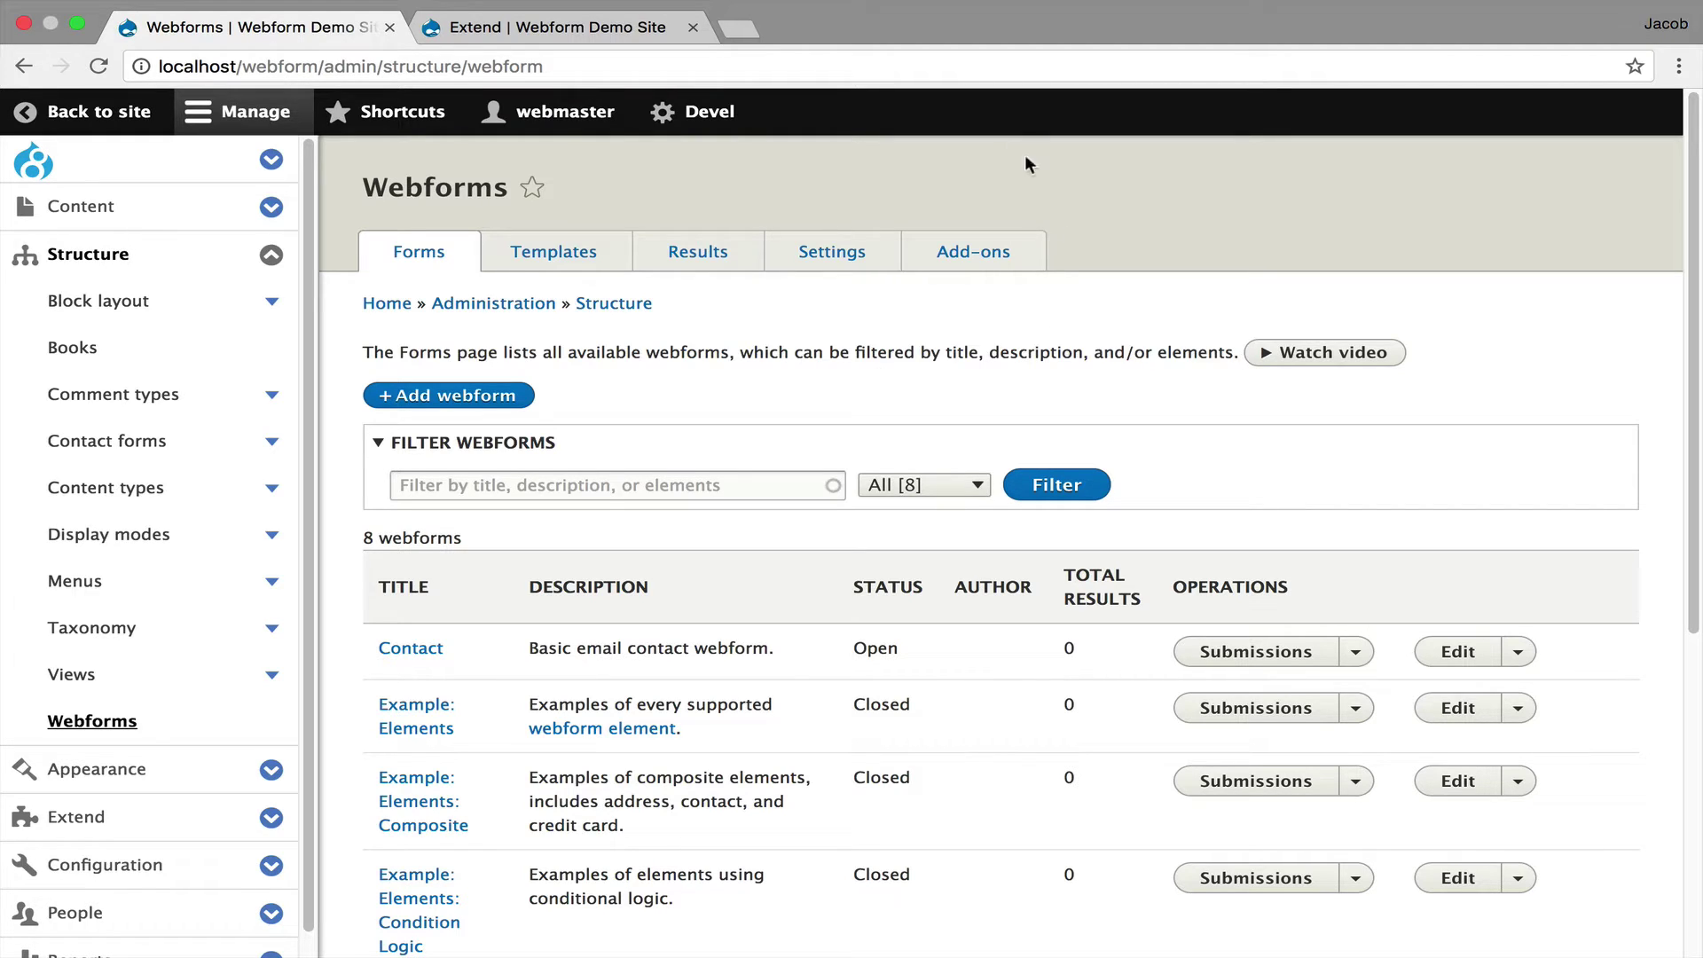
Step: Switch to the Extend page filtered by 'settings tray', showing the Settings Tray module enabled
{"action": "left_click", "coordinate": [639, 28]}
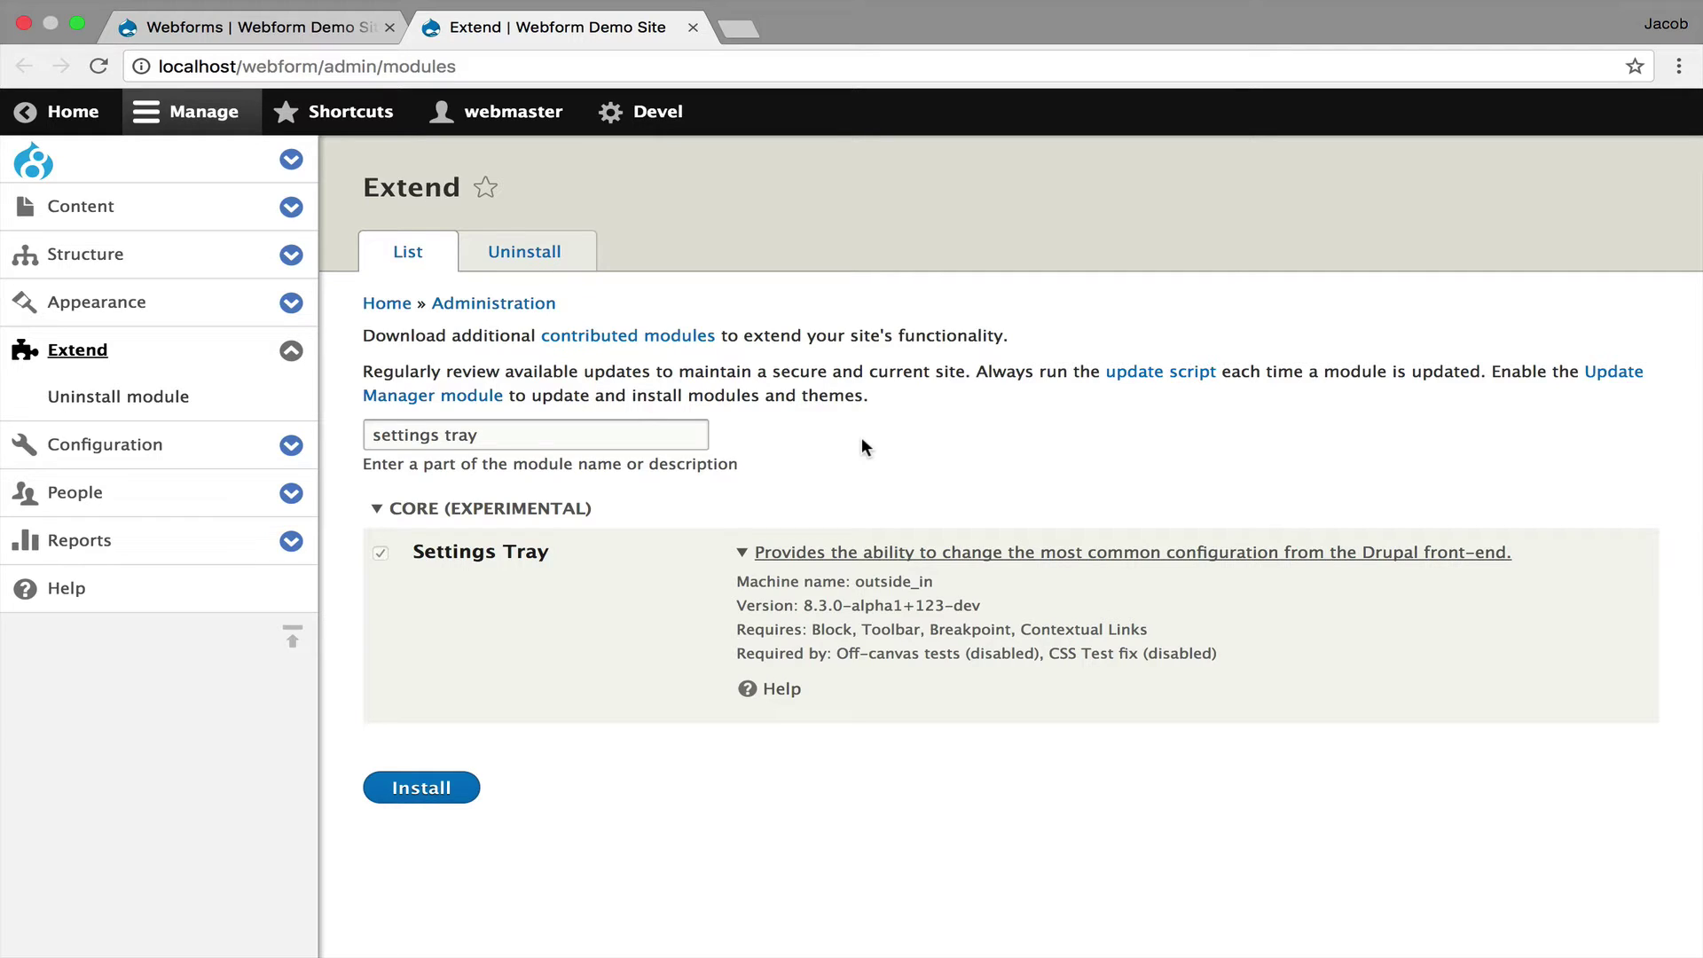
Step: Back on the Webforms list, show the Add webform form in the off-canvas tray and collapse the toolbar
{"action": "left_click", "coordinate": [333, 33]}
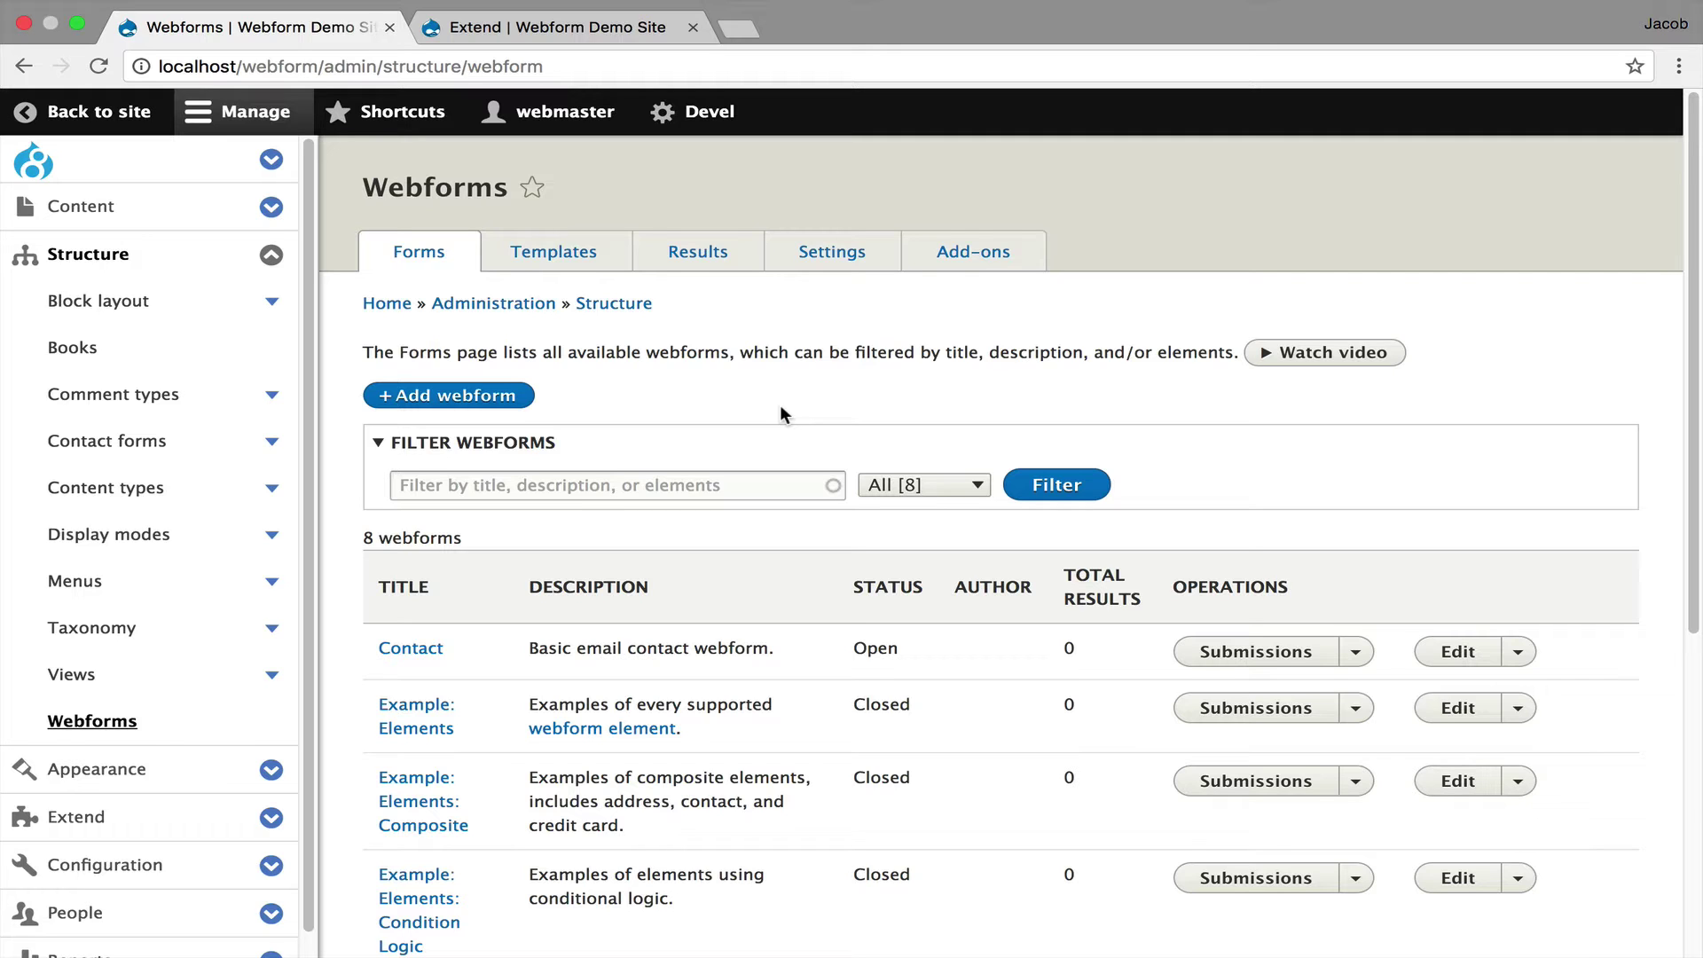
{"action": "left_click", "coordinate": [519, 396]}
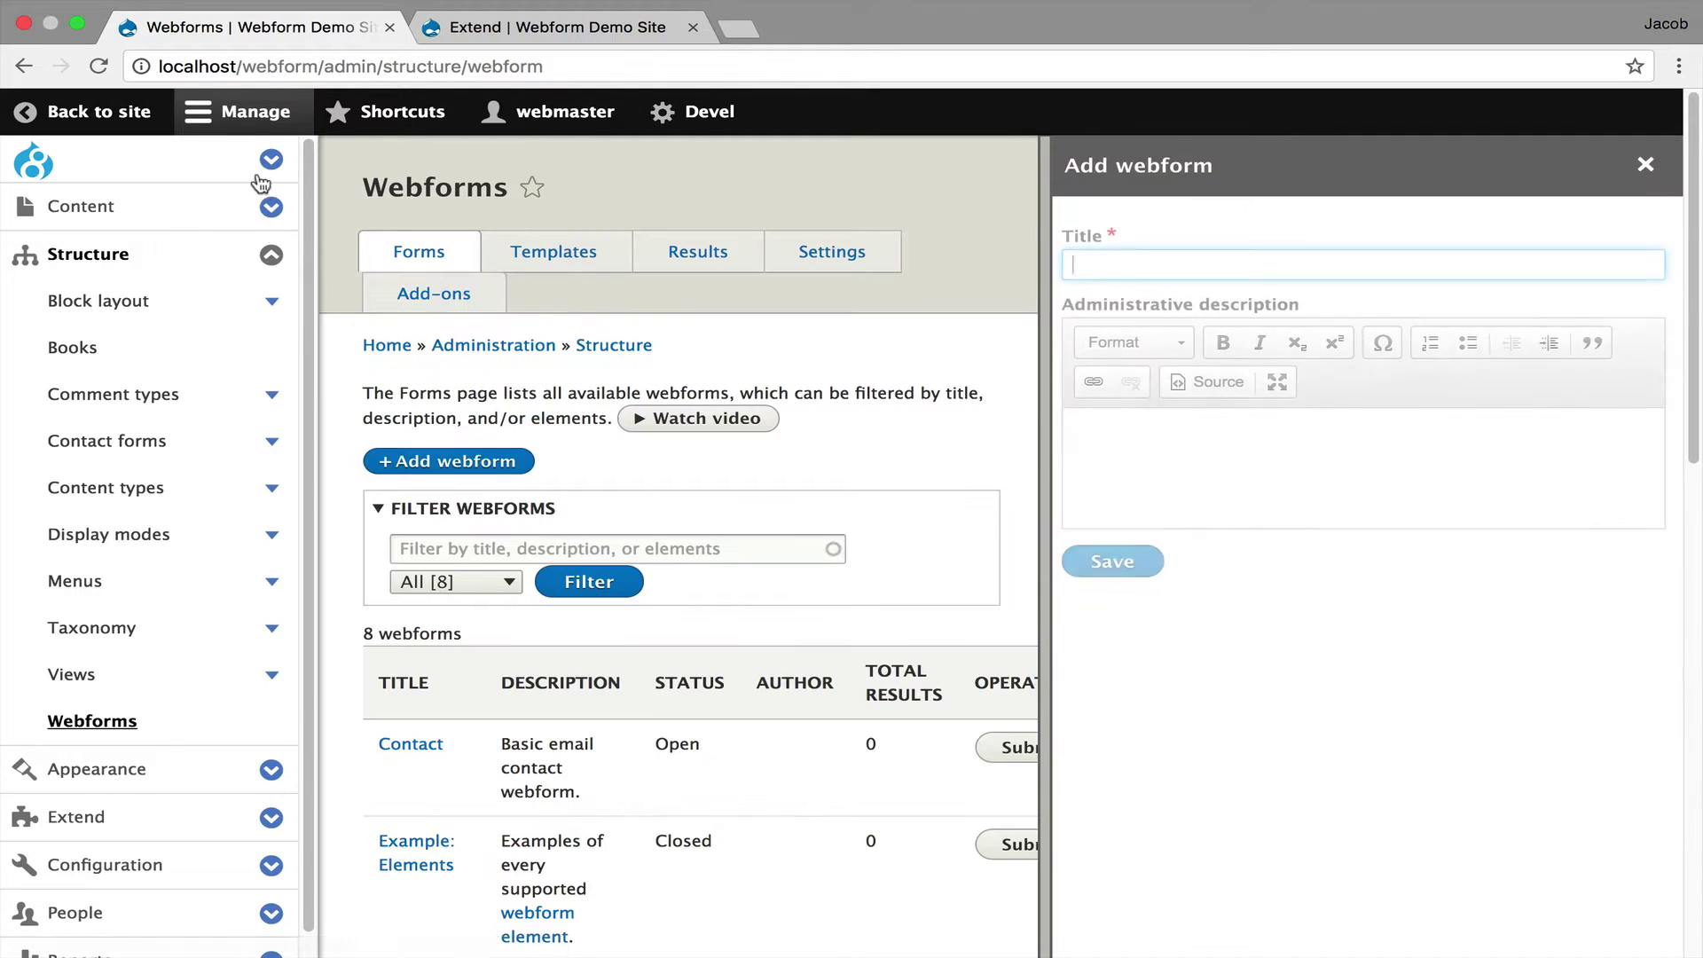
{"action": "left_click", "coordinate": [249, 111]}
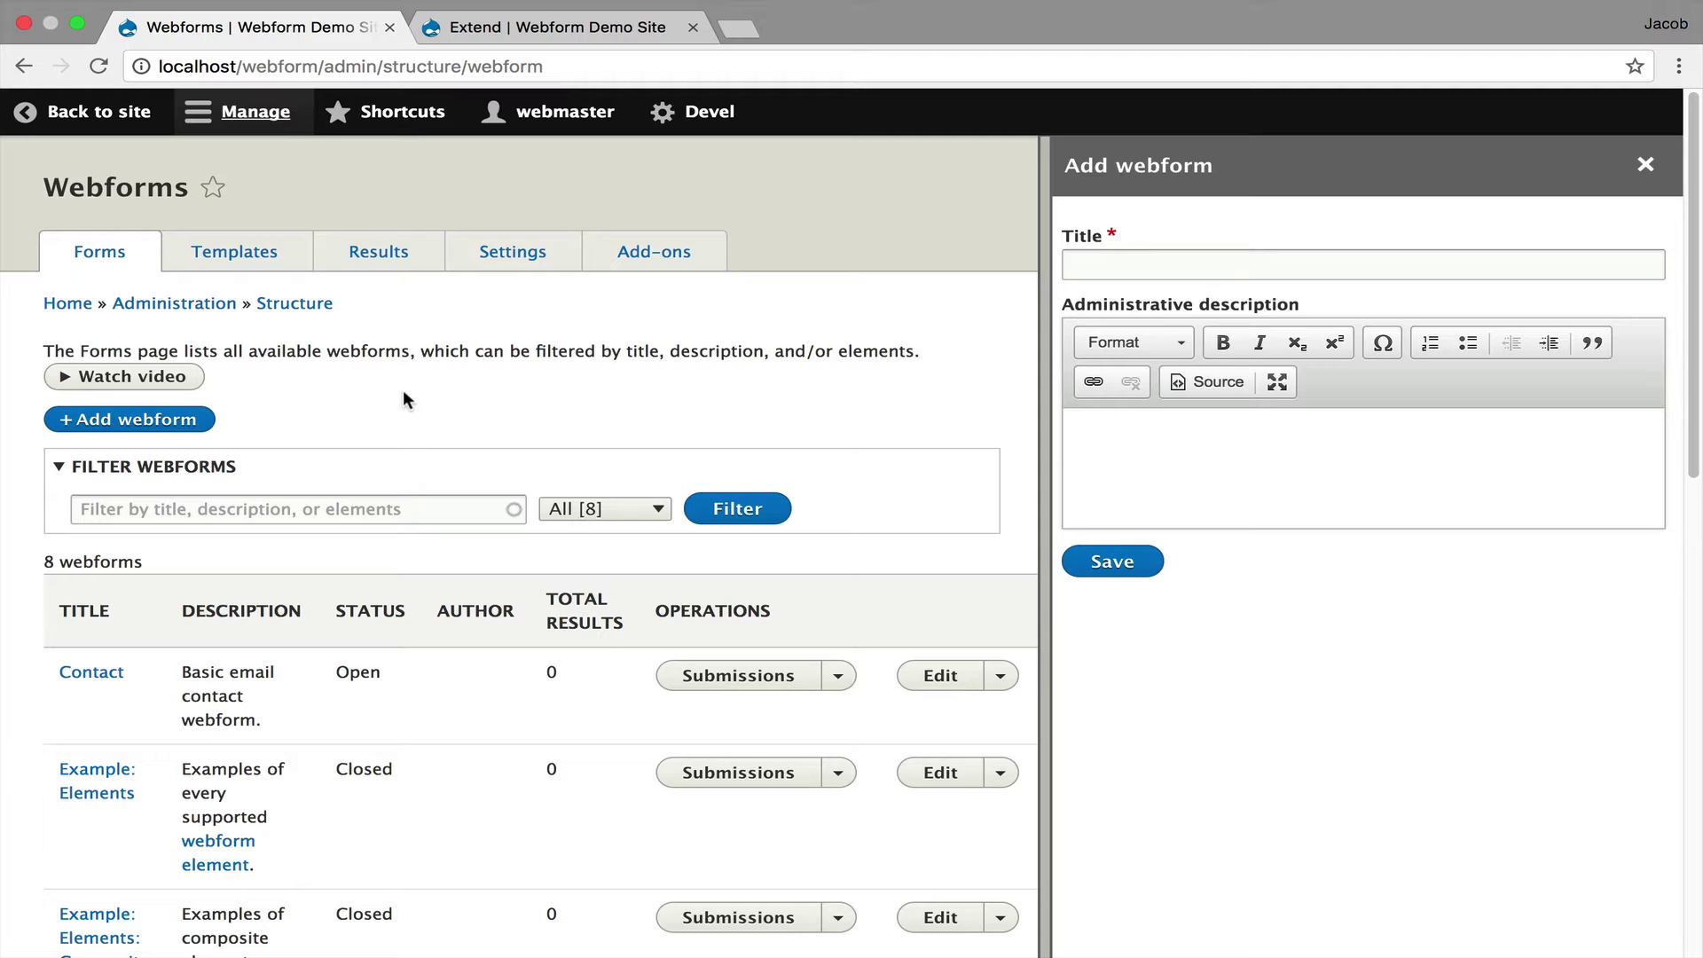
Step: Edit the Contact webform, loading Your Name, Your Email, then Subject into the Settings Tray
{"action": "left_click", "coordinate": [924, 675]}
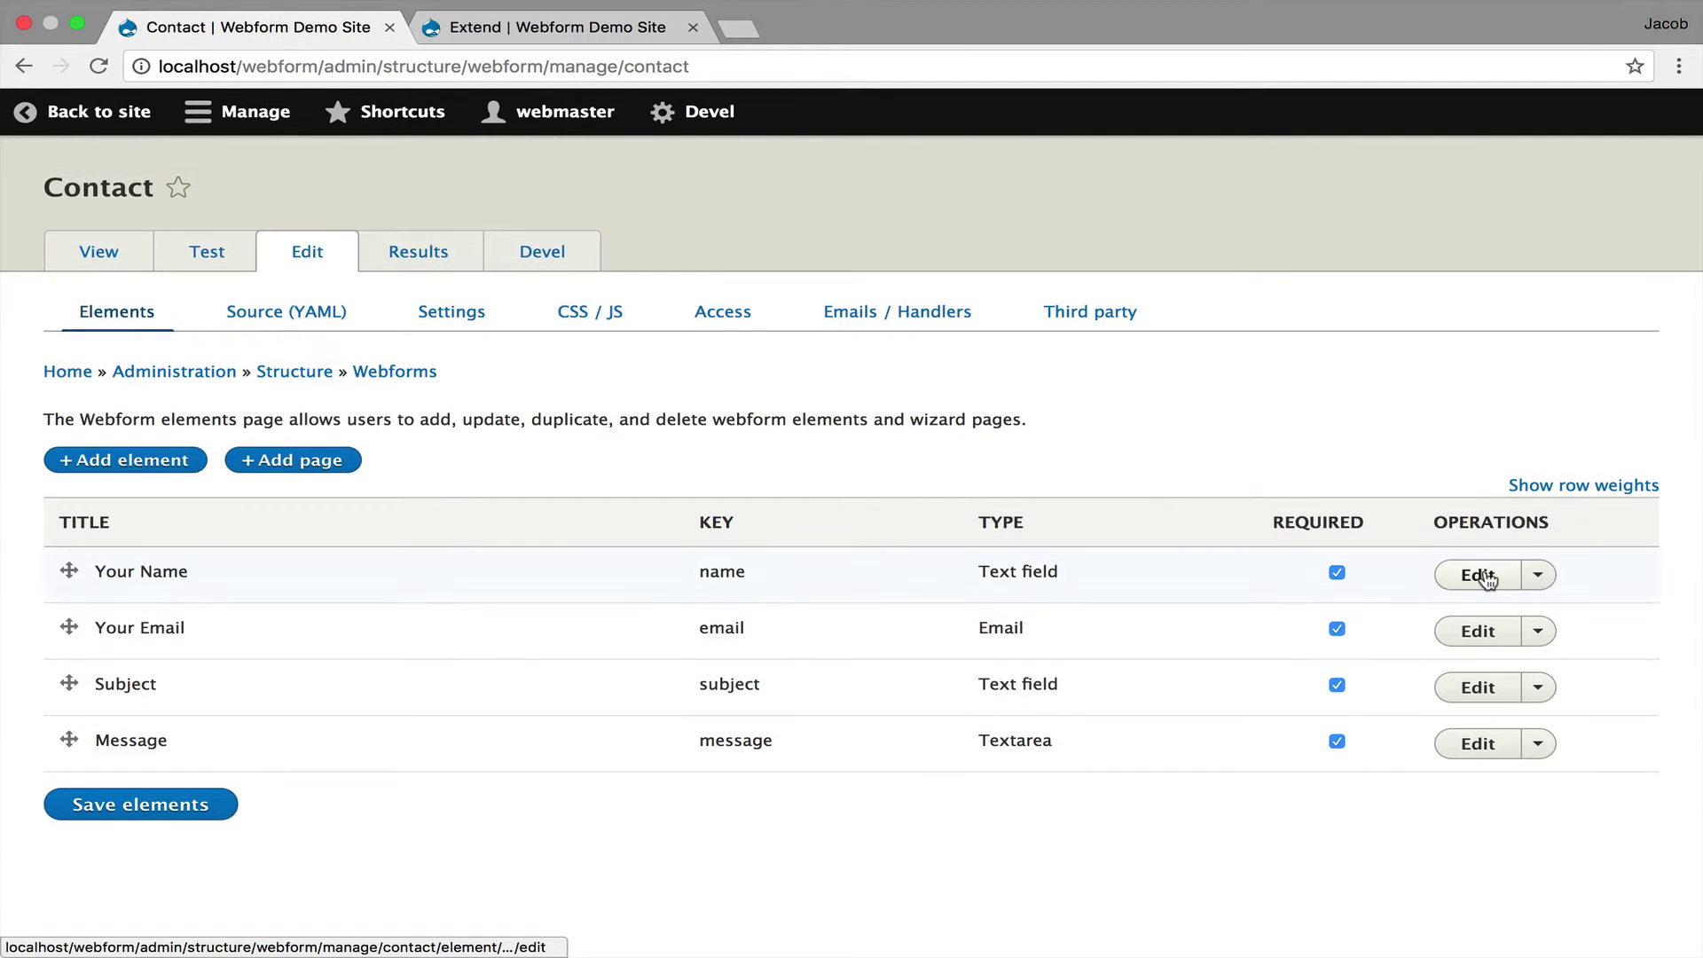
{"action": "left_click", "coordinate": [1481, 576]}
{"action": "left_click", "coordinate": [825, 709]}
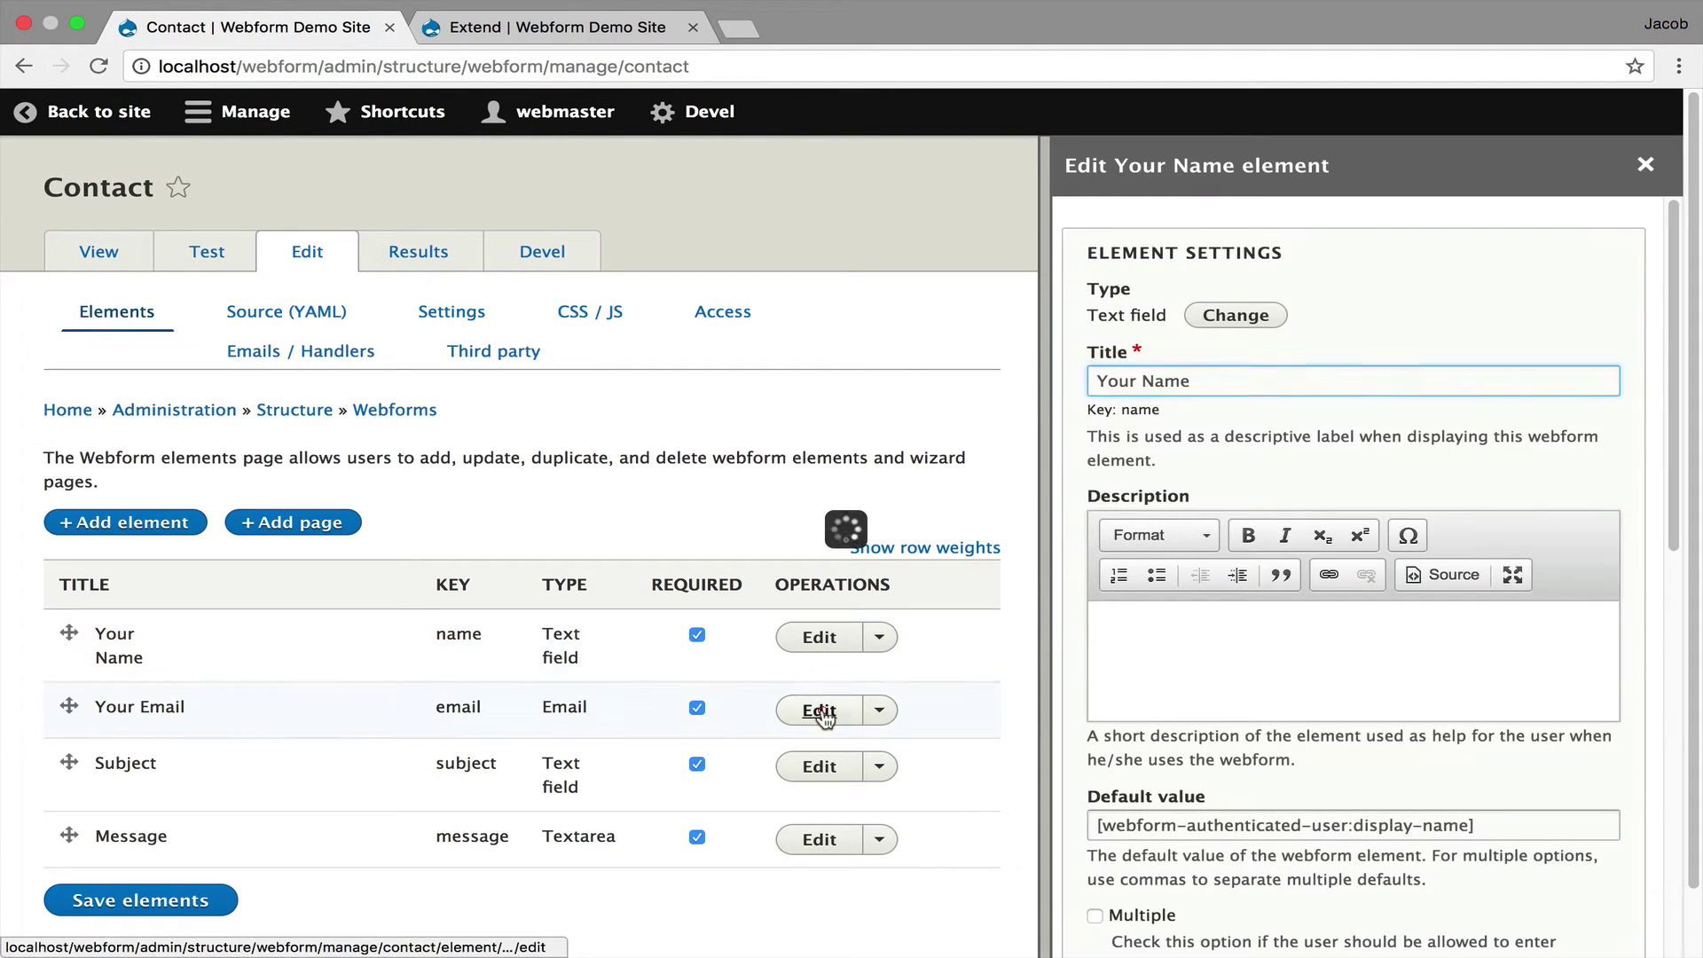
{"action": "left_click", "coordinate": [809, 766]}
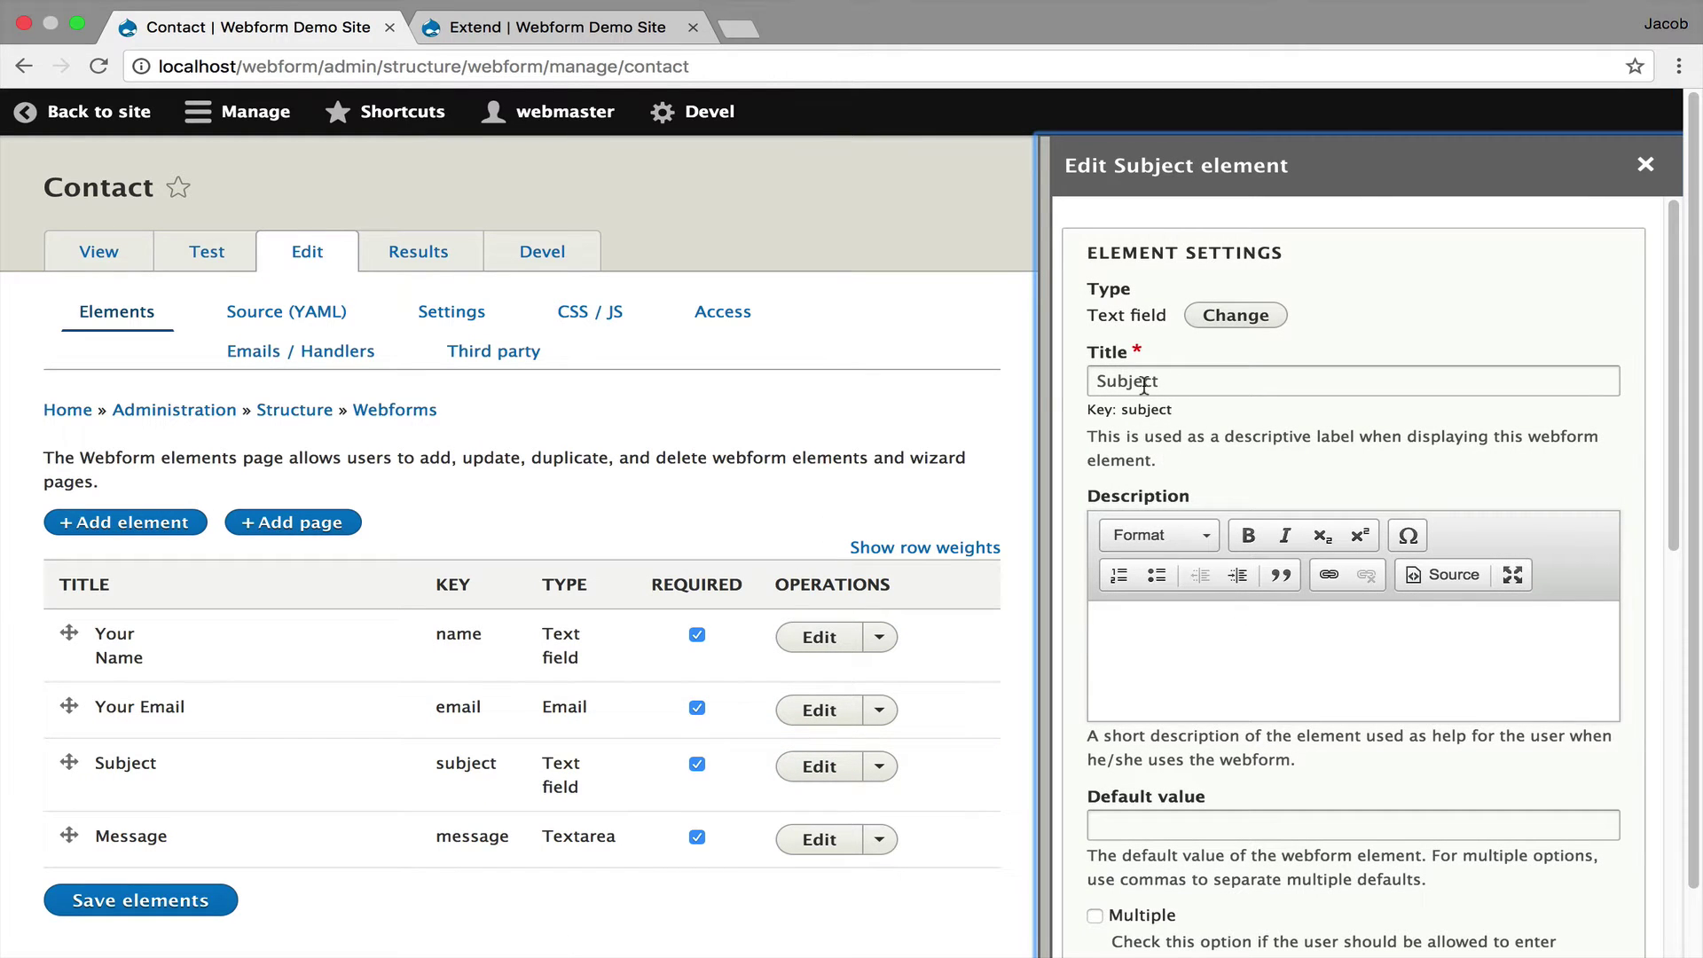
Step: On Emails / Handlers, load Email confirmation, Email notification, then Email confirmation again in the tray
{"action": "left_click", "coordinate": [368, 351]}
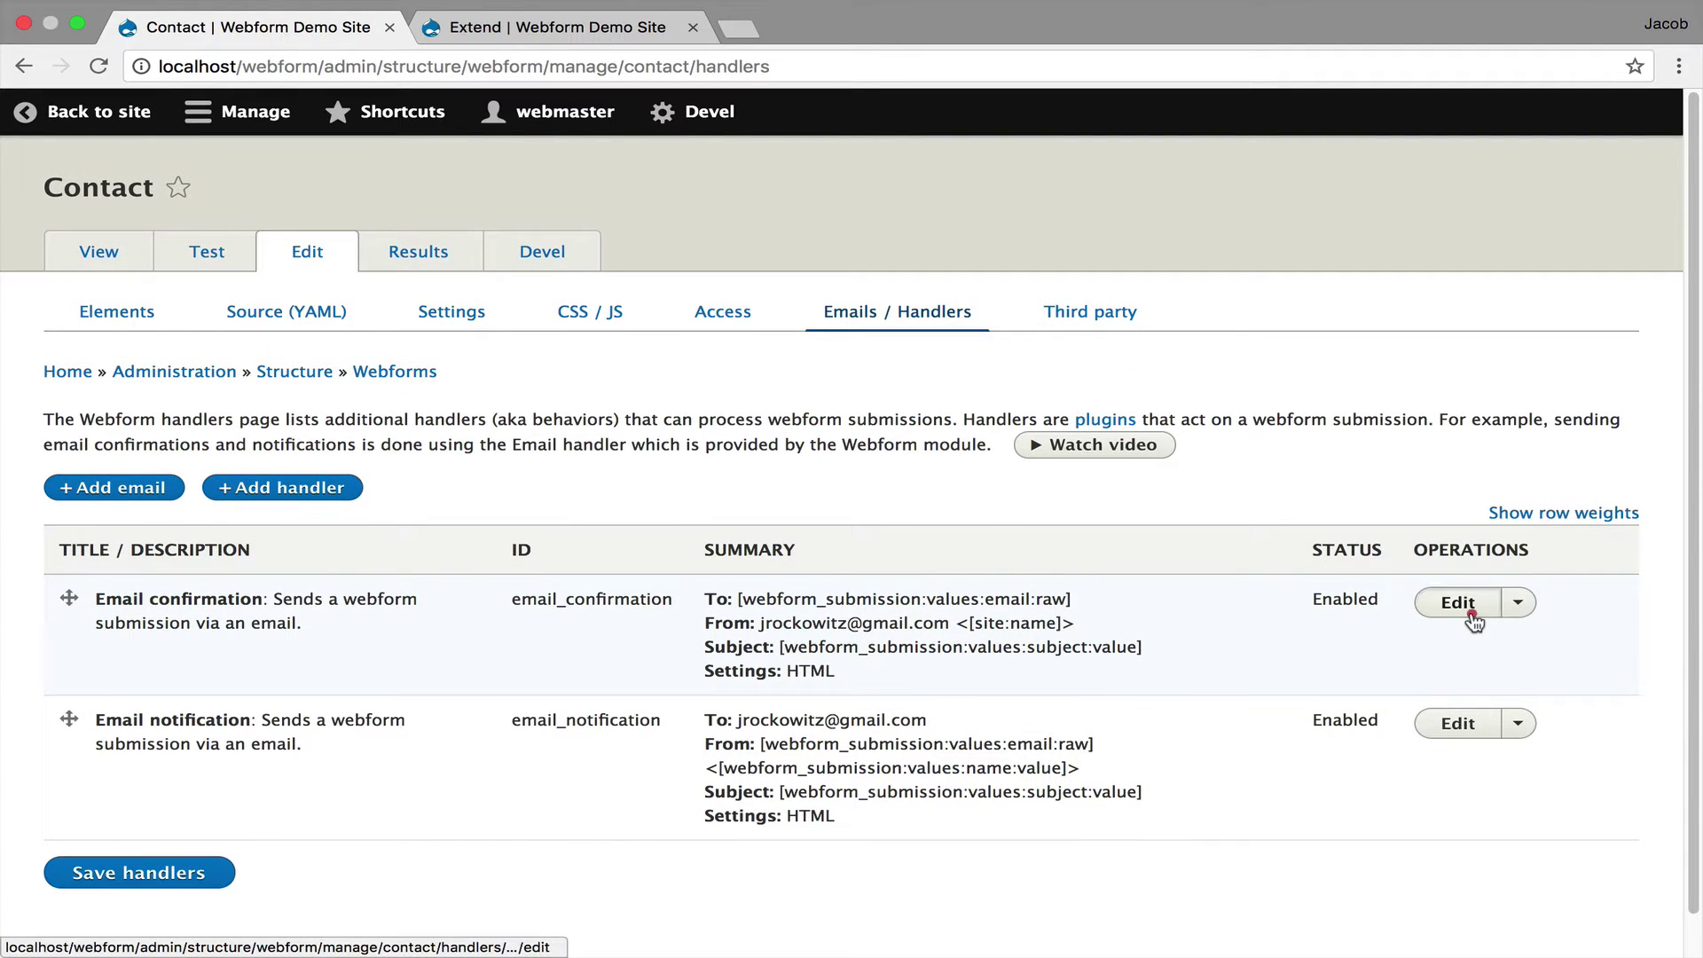
{"action": "left_click", "coordinate": [1458, 604]}
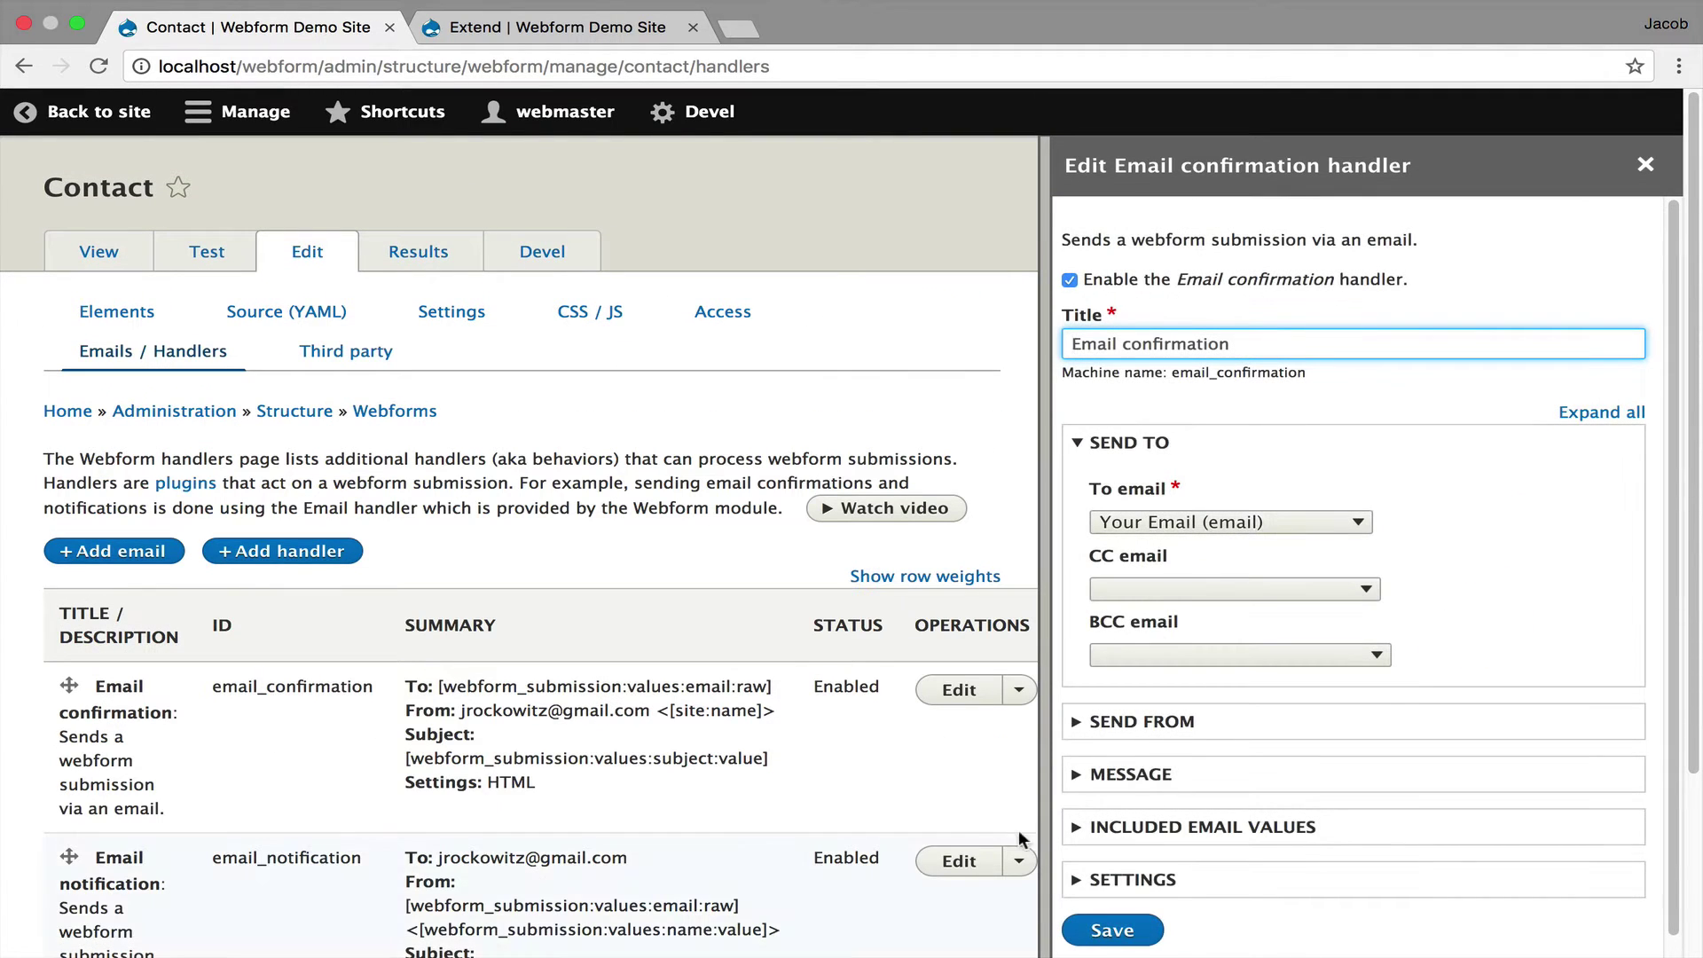
{"action": "left_click", "coordinate": [959, 860]}
{"action": "left_click", "coordinate": [957, 701]}
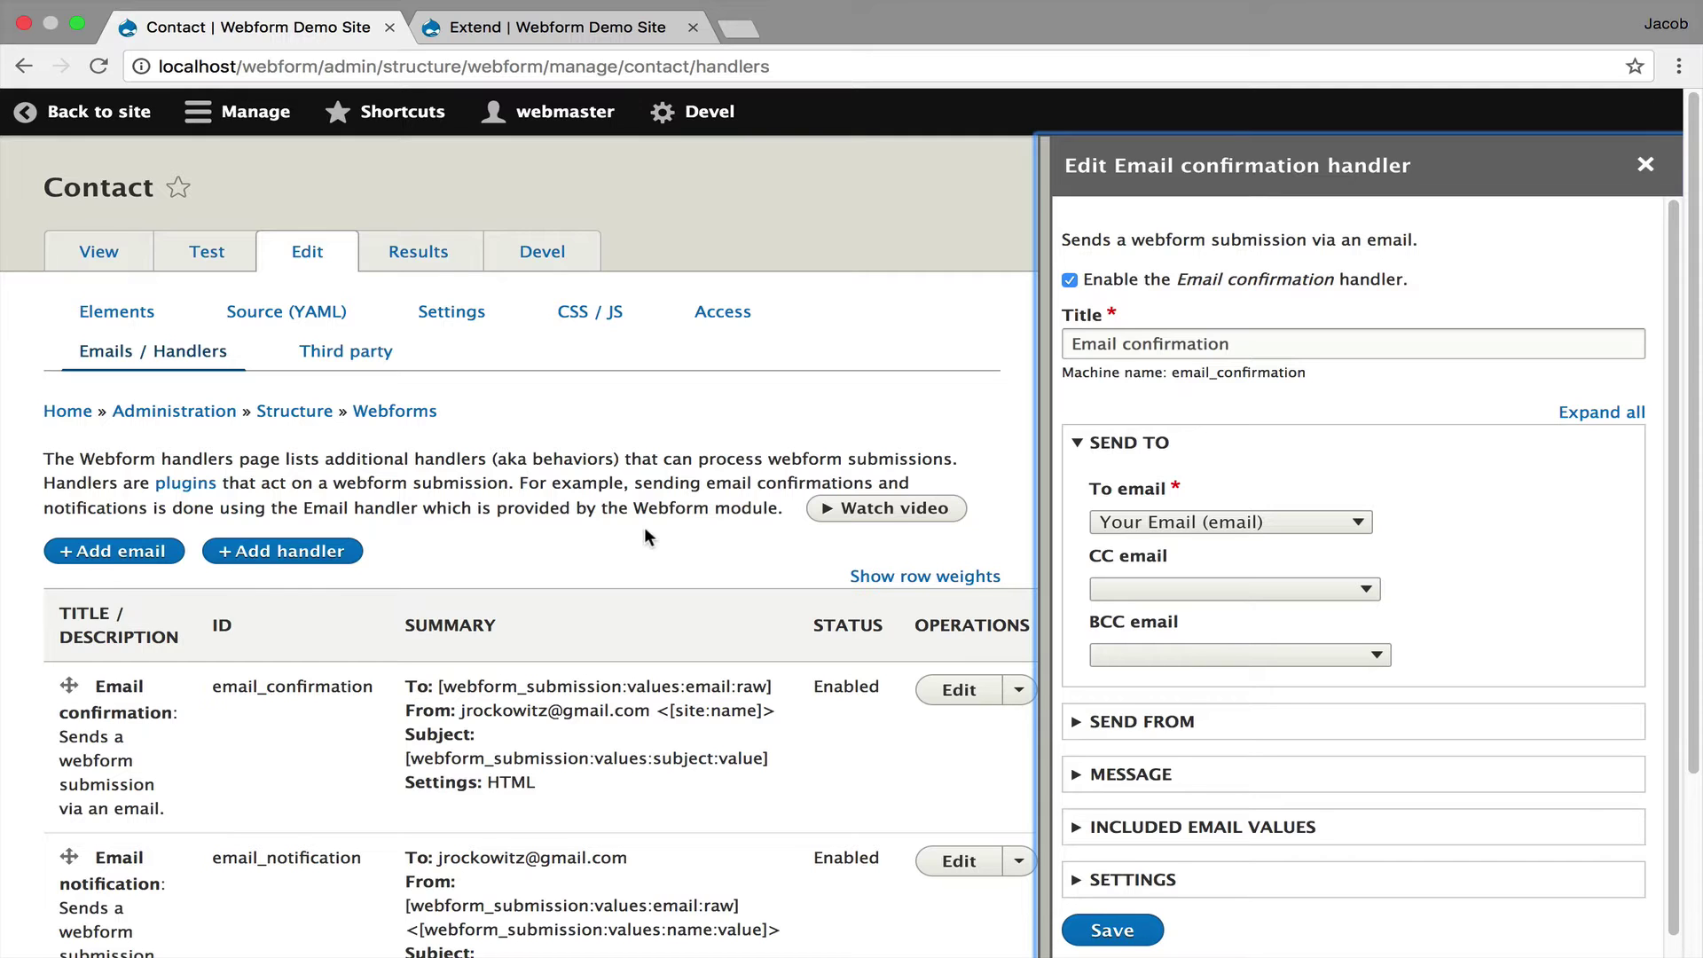
Step: Close the handler tray and open the Example: Elements form from the webforms list
{"action": "left_click", "coordinate": [1645, 167]}
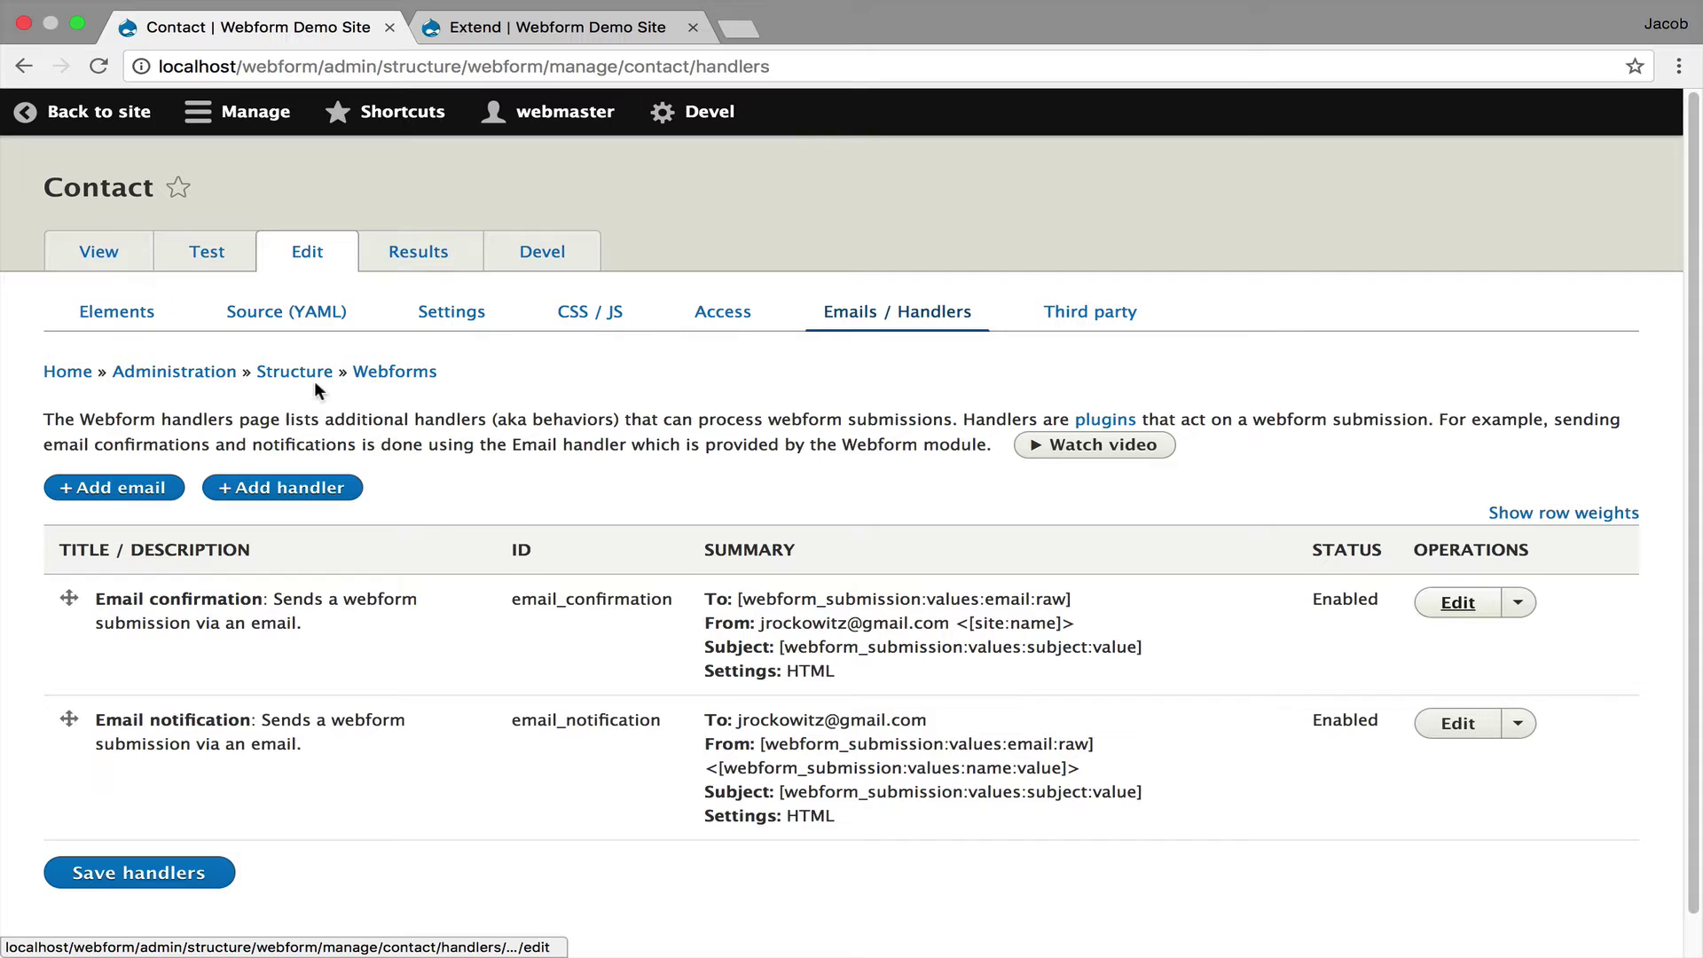
{"action": "left_click", "coordinate": [393, 374]}
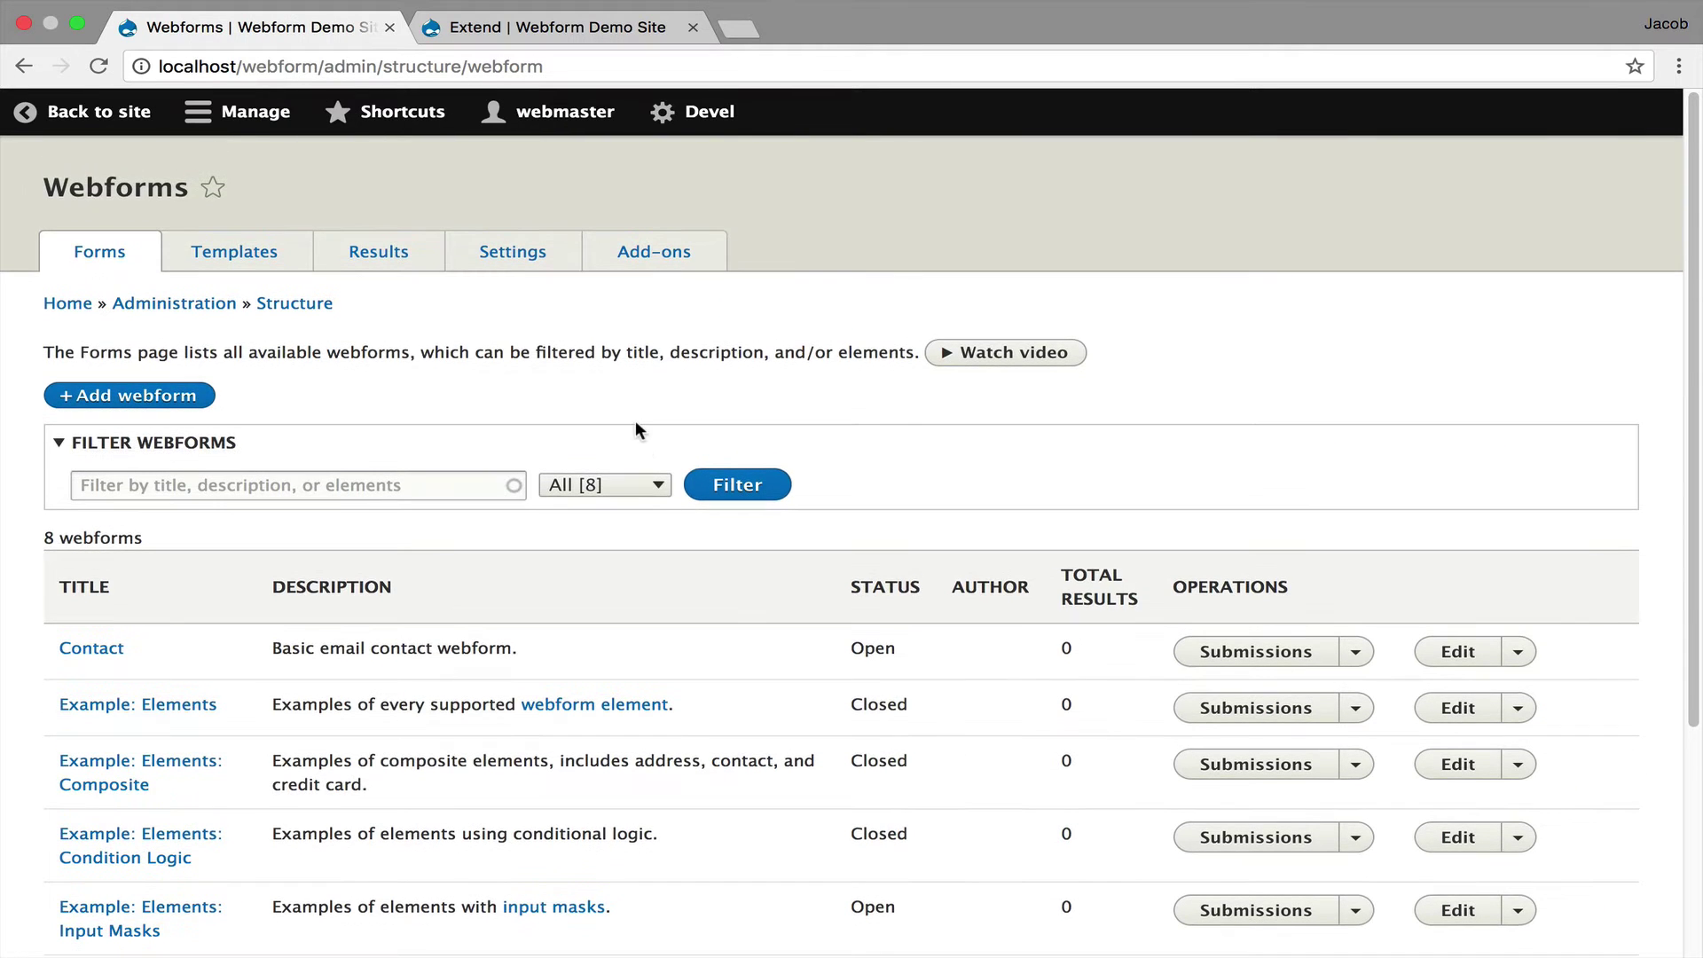
{"action": "left_click", "coordinate": [171, 705]}
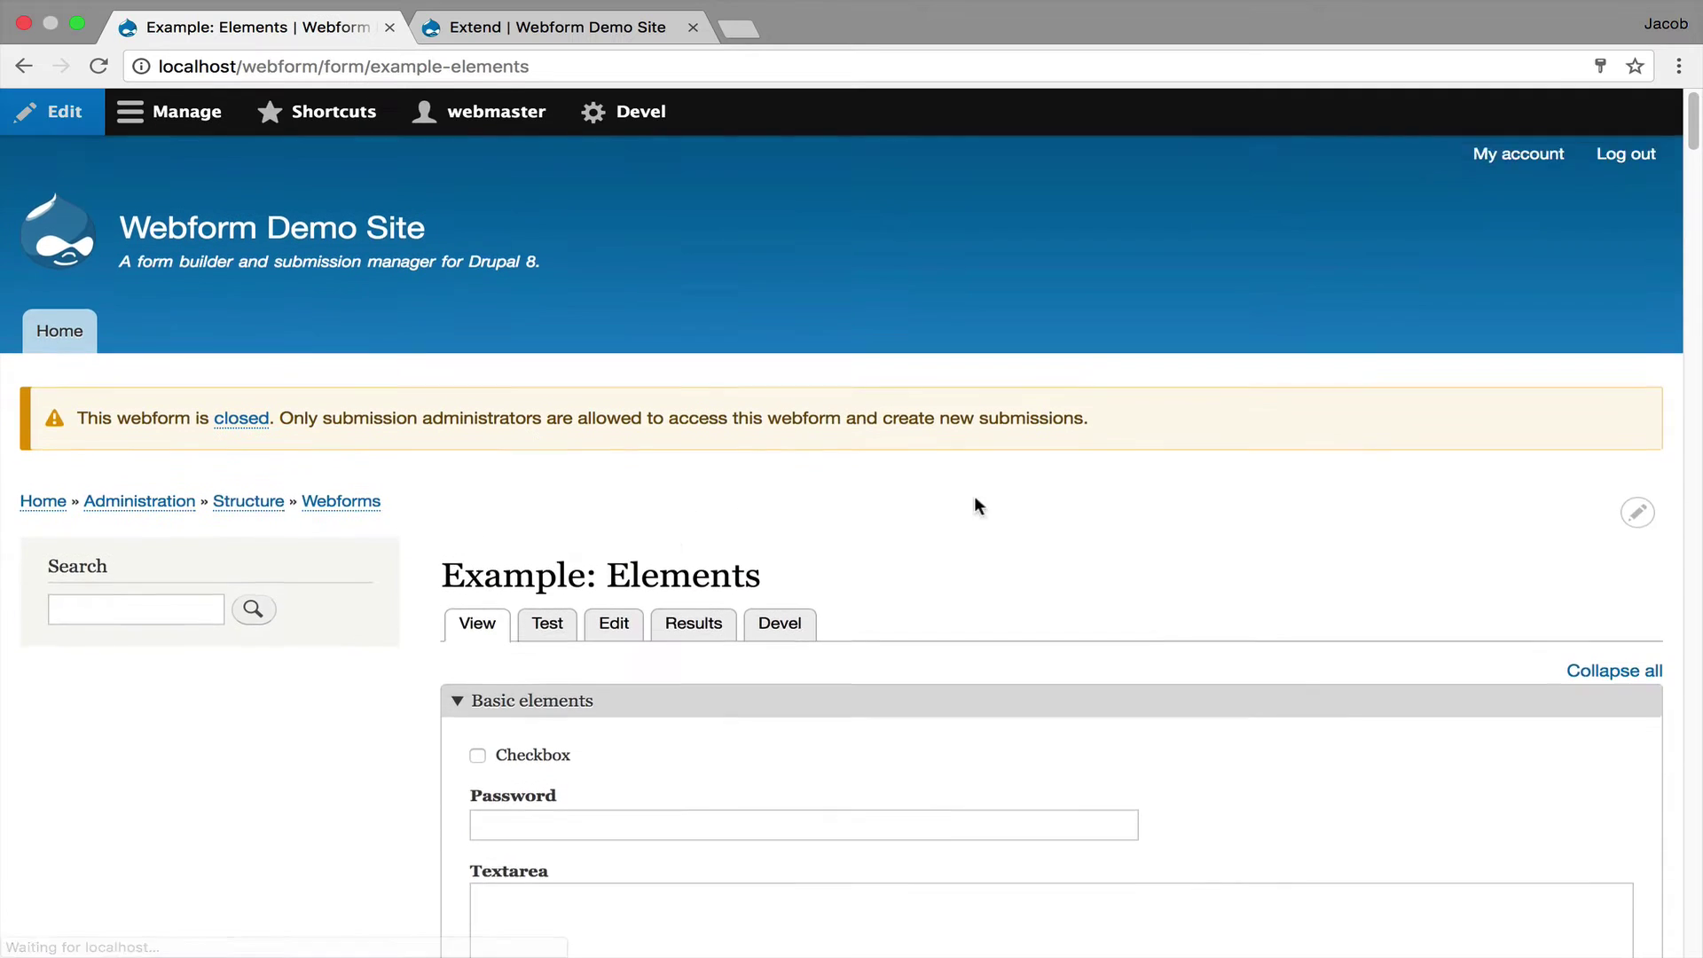
Step: Enter 'One' and, in an added second row, 'Two' in the Text field multiple element
{"action": "scroll", "coordinate": [984, 495], "scroll_direction": "down", "scroll_amount": 6}
{"action": "left_click", "coordinate": [737, 648]}
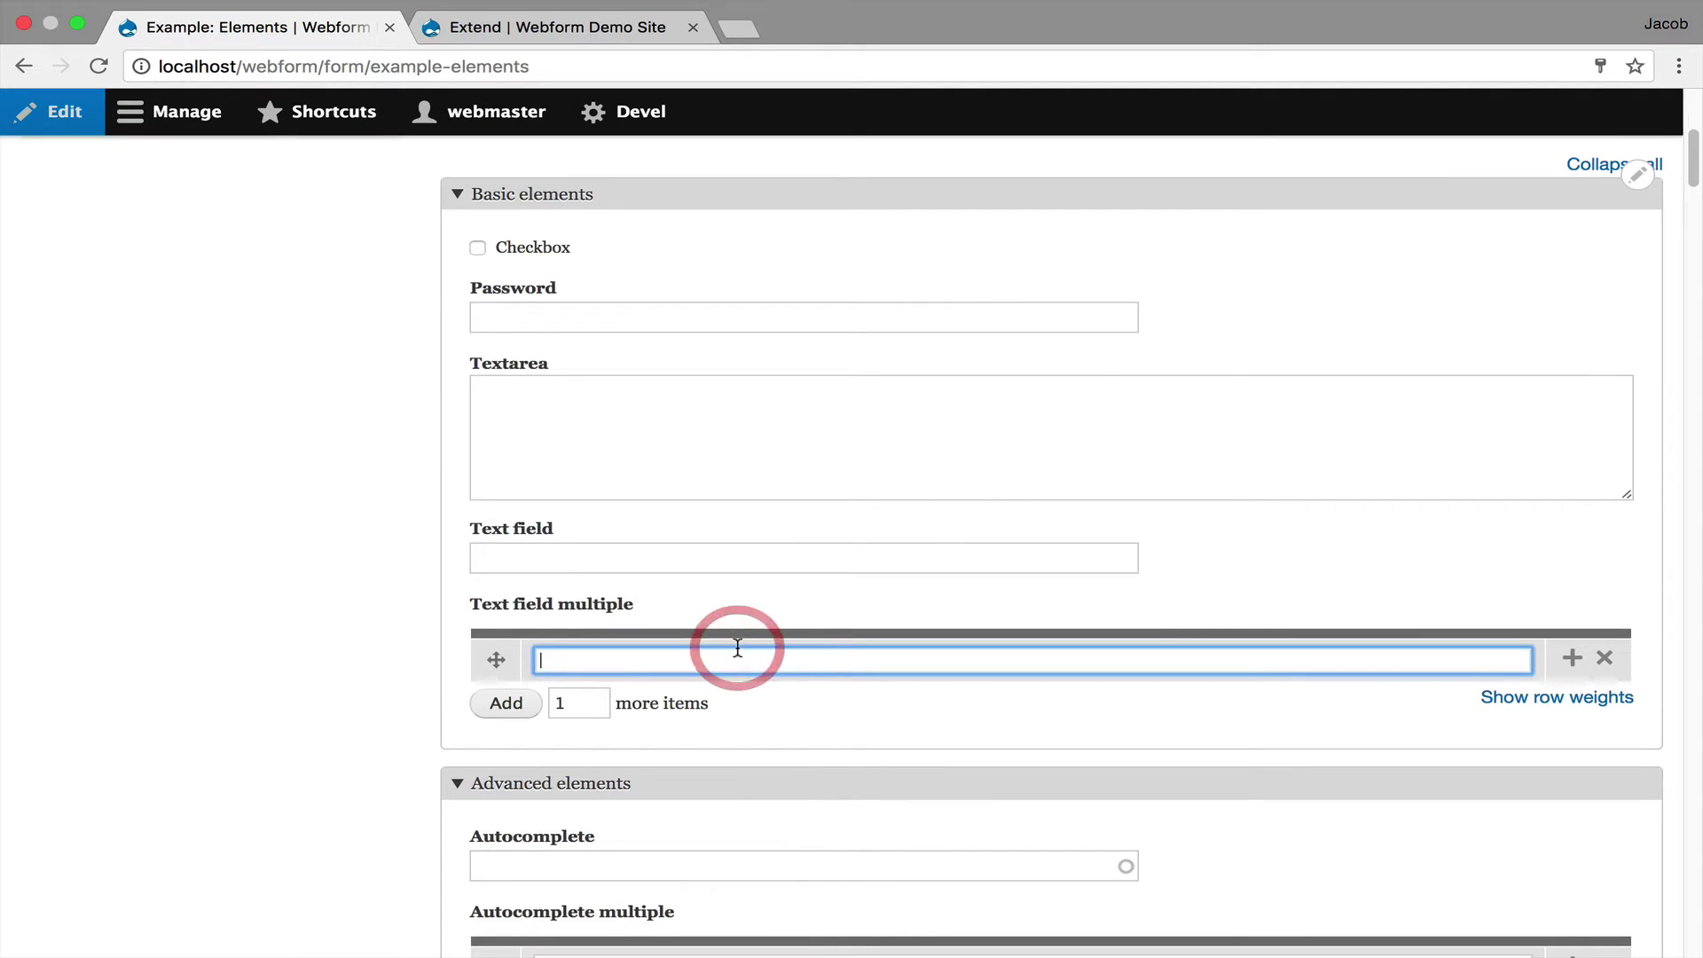
{"action": "type", "text": "One"}
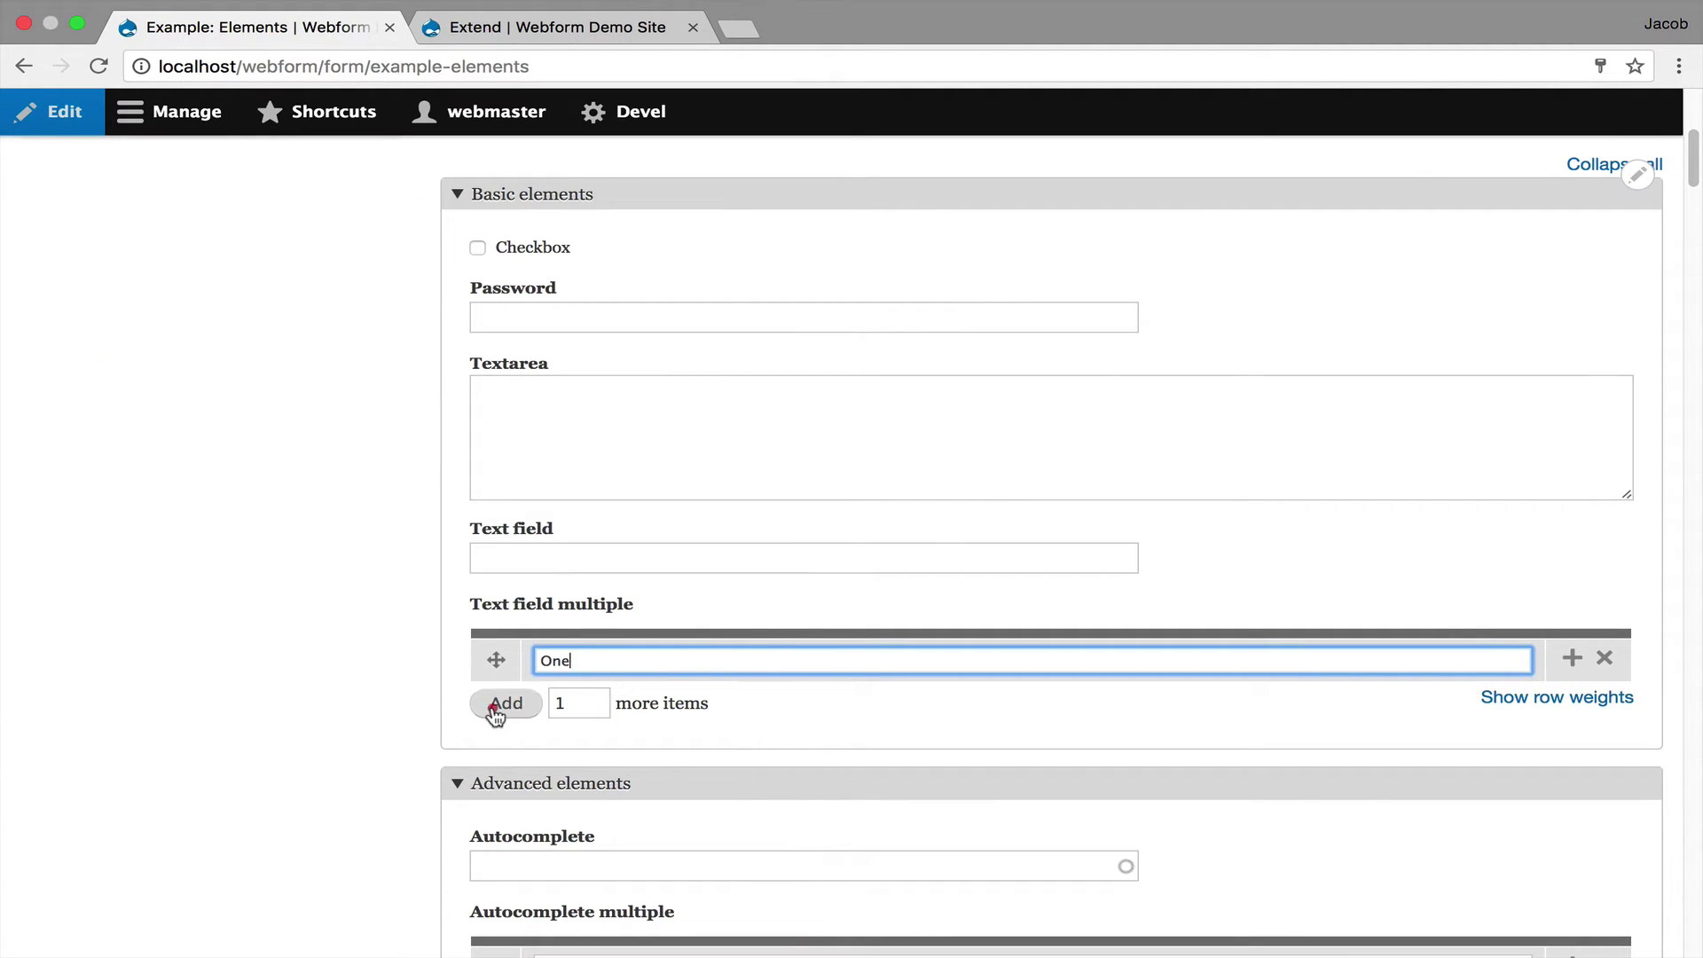
{"action": "left_click", "coordinate": [506, 703]}
{"action": "left_click", "coordinate": [575, 701]}
{"action": "type", "text": "Two"}
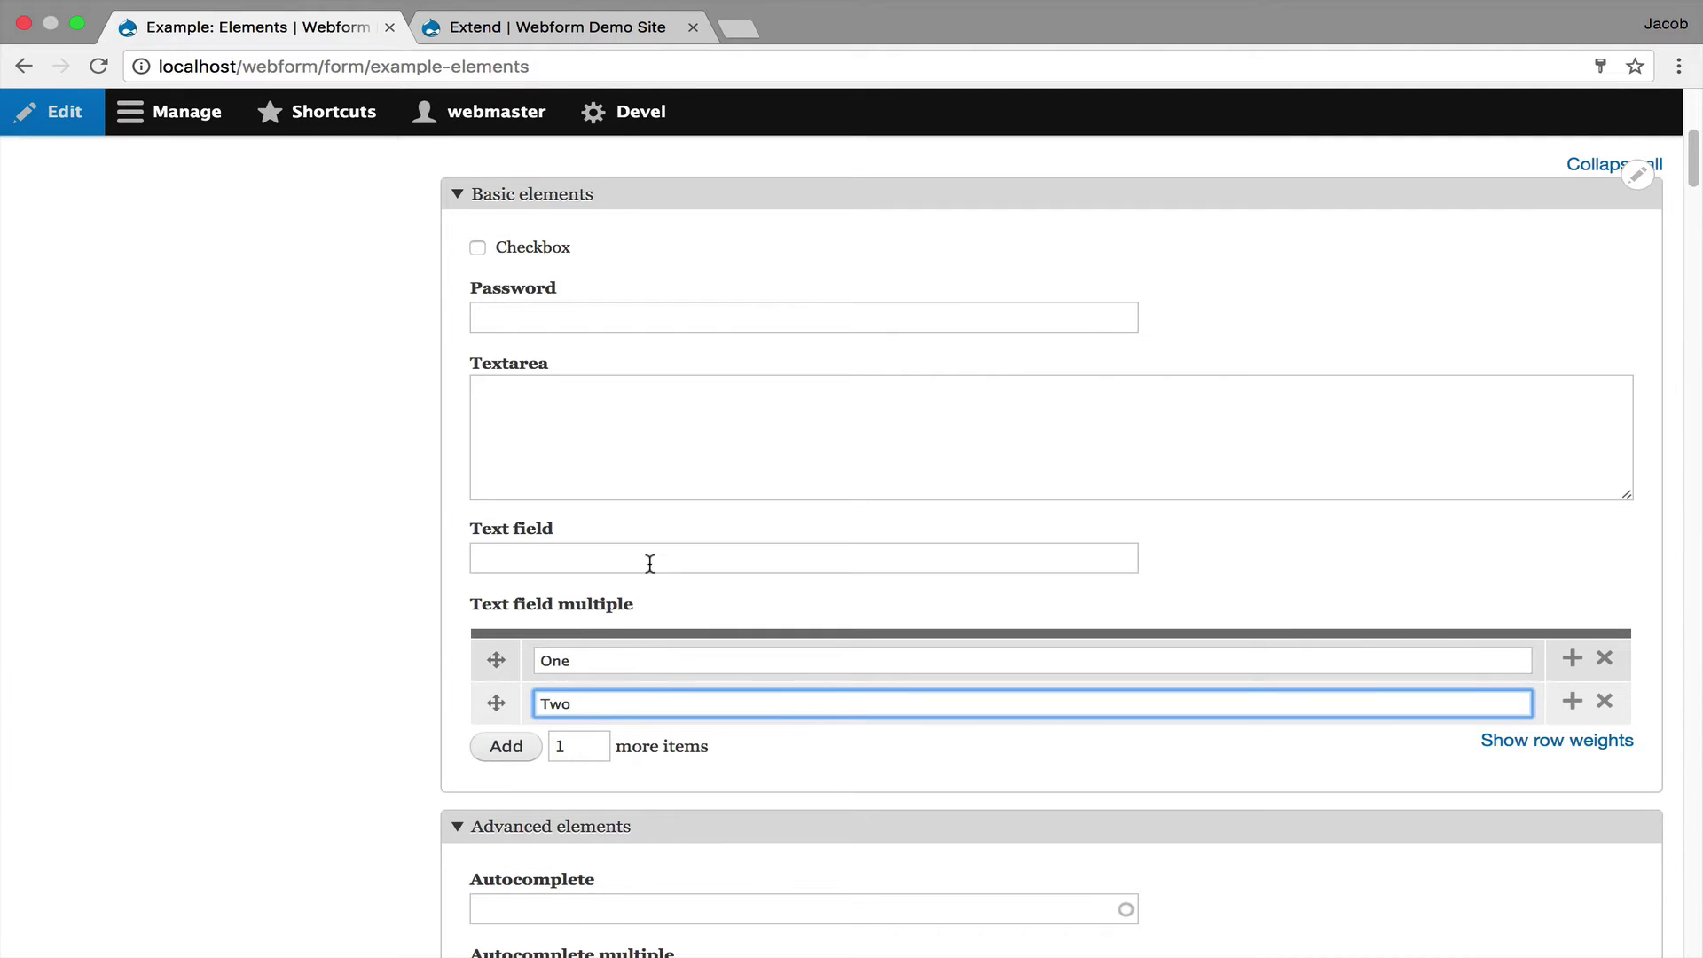
Step: Review the remaining sample elements, then return to the list of all webforms
{"action": "scroll", "coordinate": [647, 564], "scroll_direction": "down", "scroll_amount": 6}
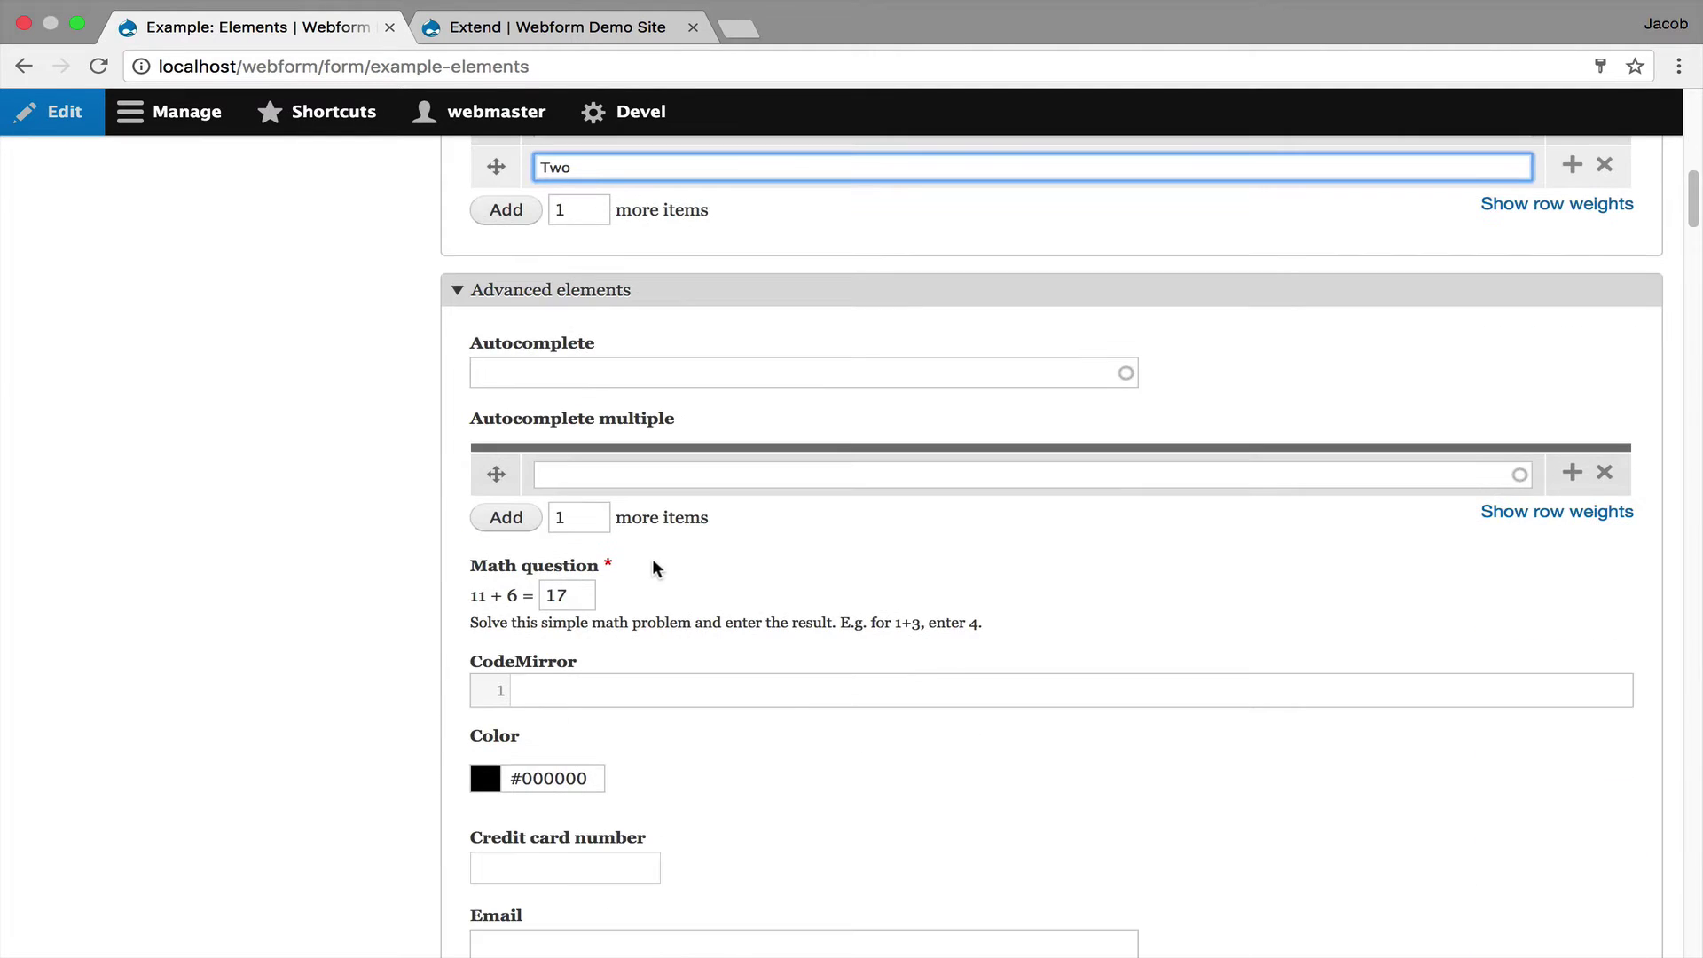
{"action": "scroll", "coordinate": [710, 486], "scroll_direction": "down", "scroll_amount": 5}
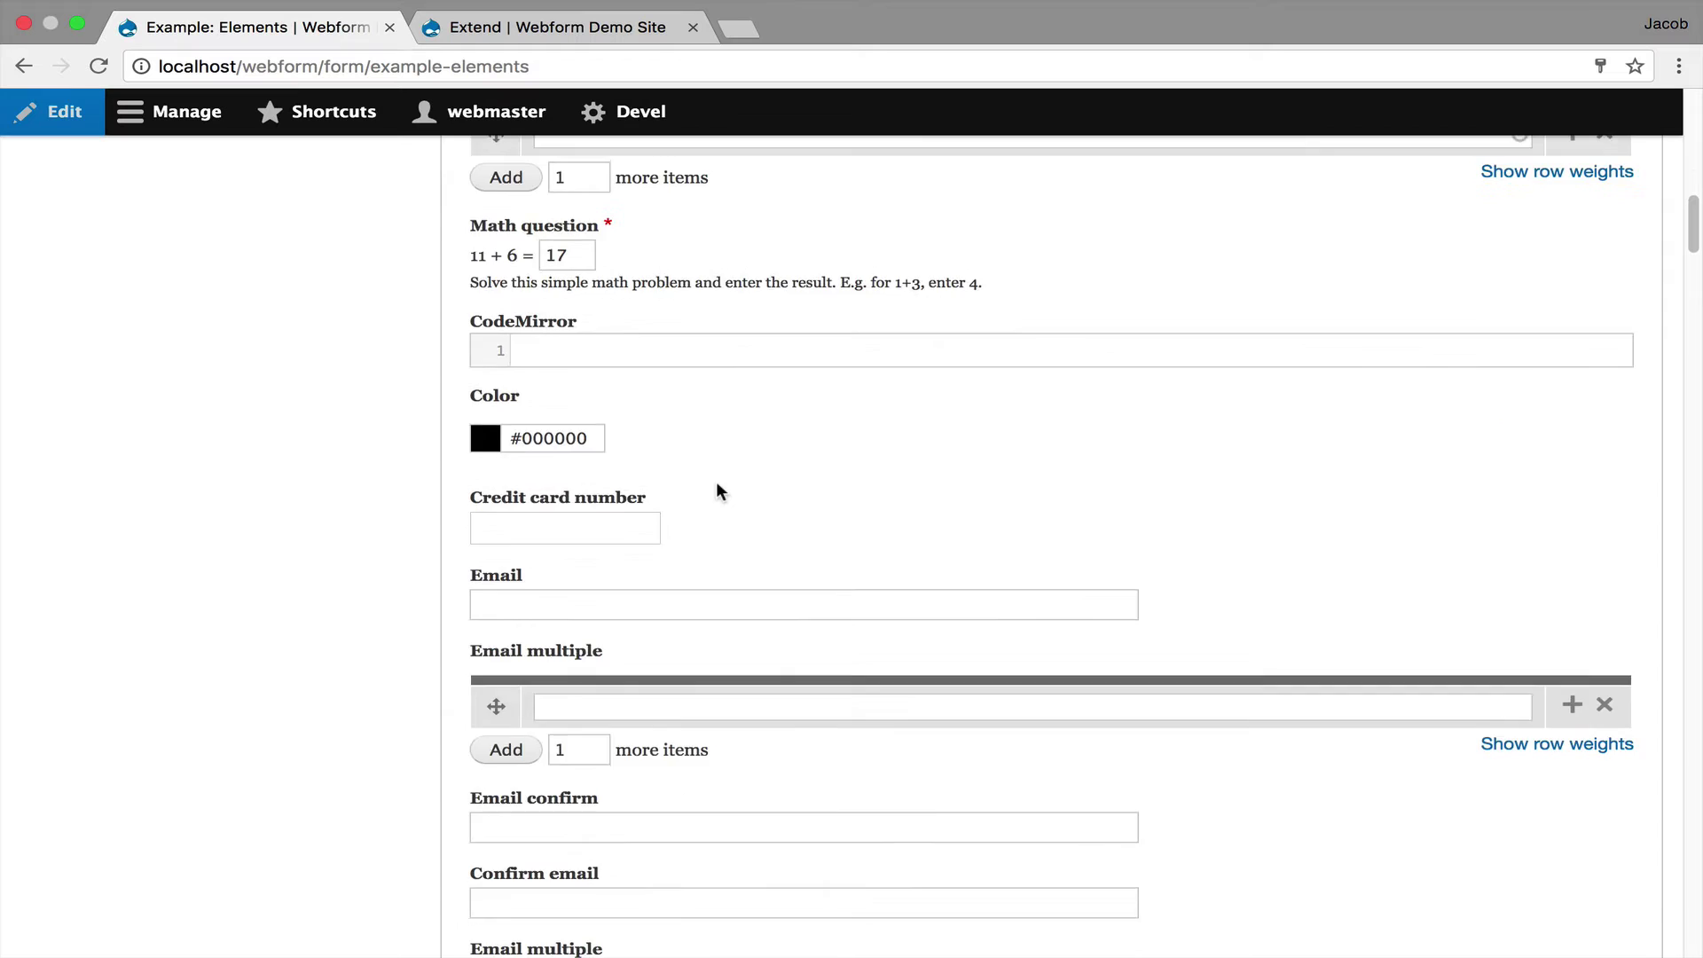
{"action": "scroll", "coordinate": [717, 487], "scroll_direction": "down", "scroll_amount": 6}
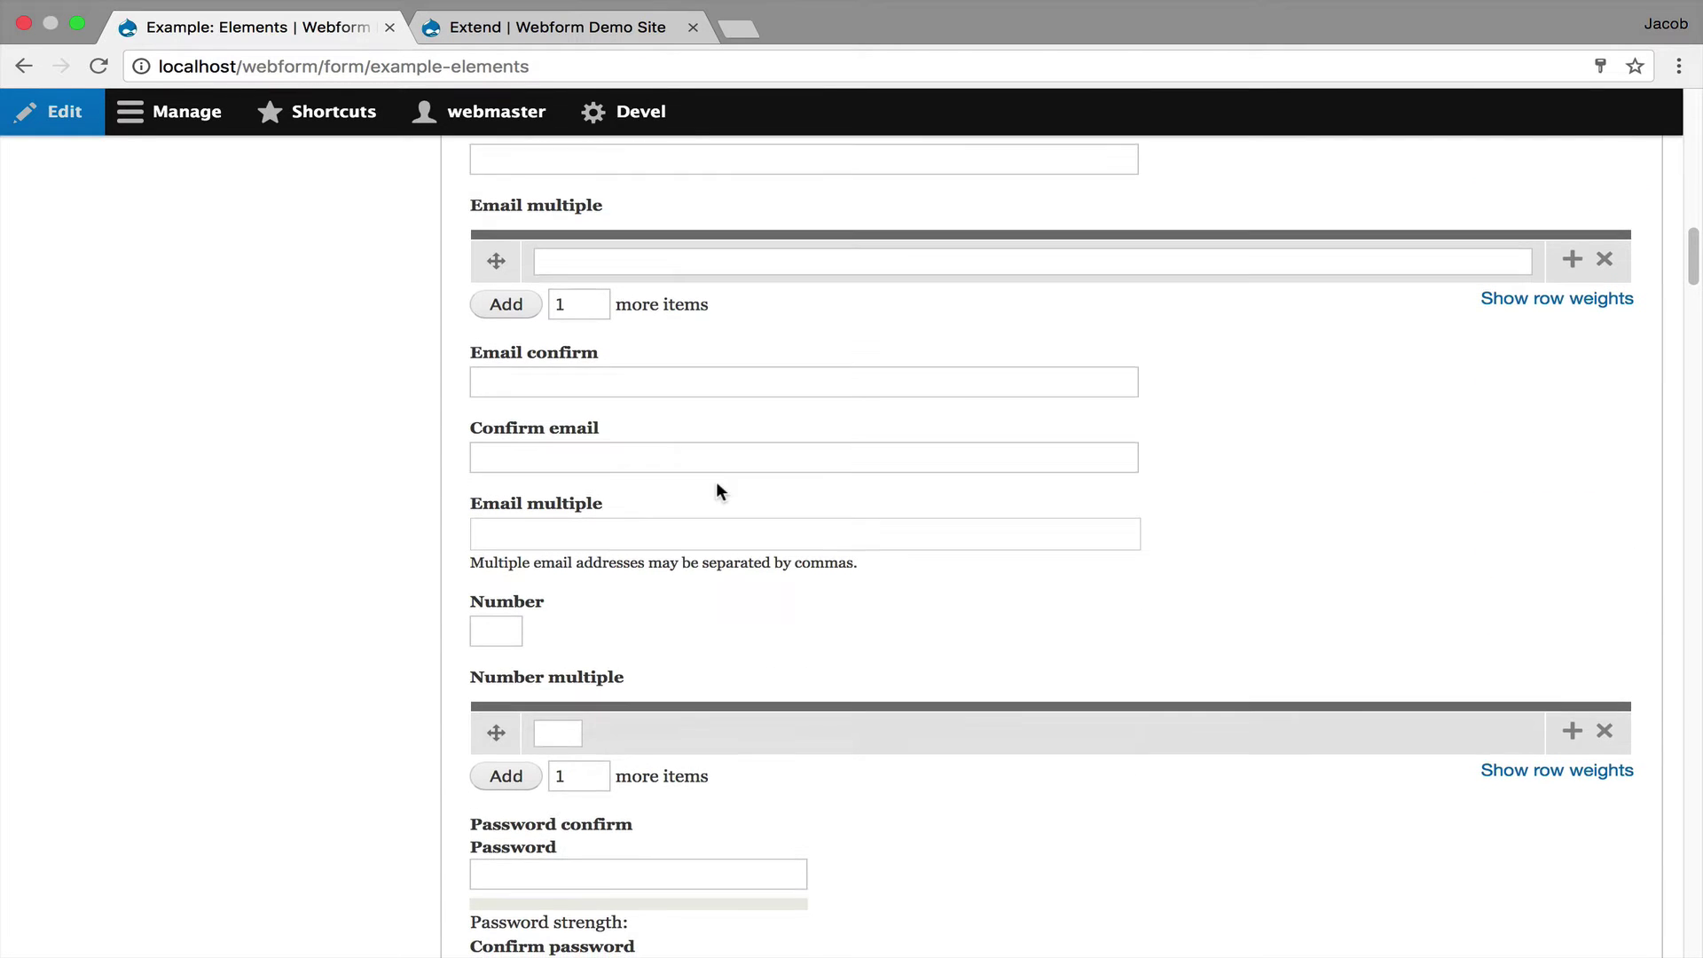
{"action": "scroll", "coordinate": [717, 486], "scroll_direction": "down", "scroll_amount": 20}
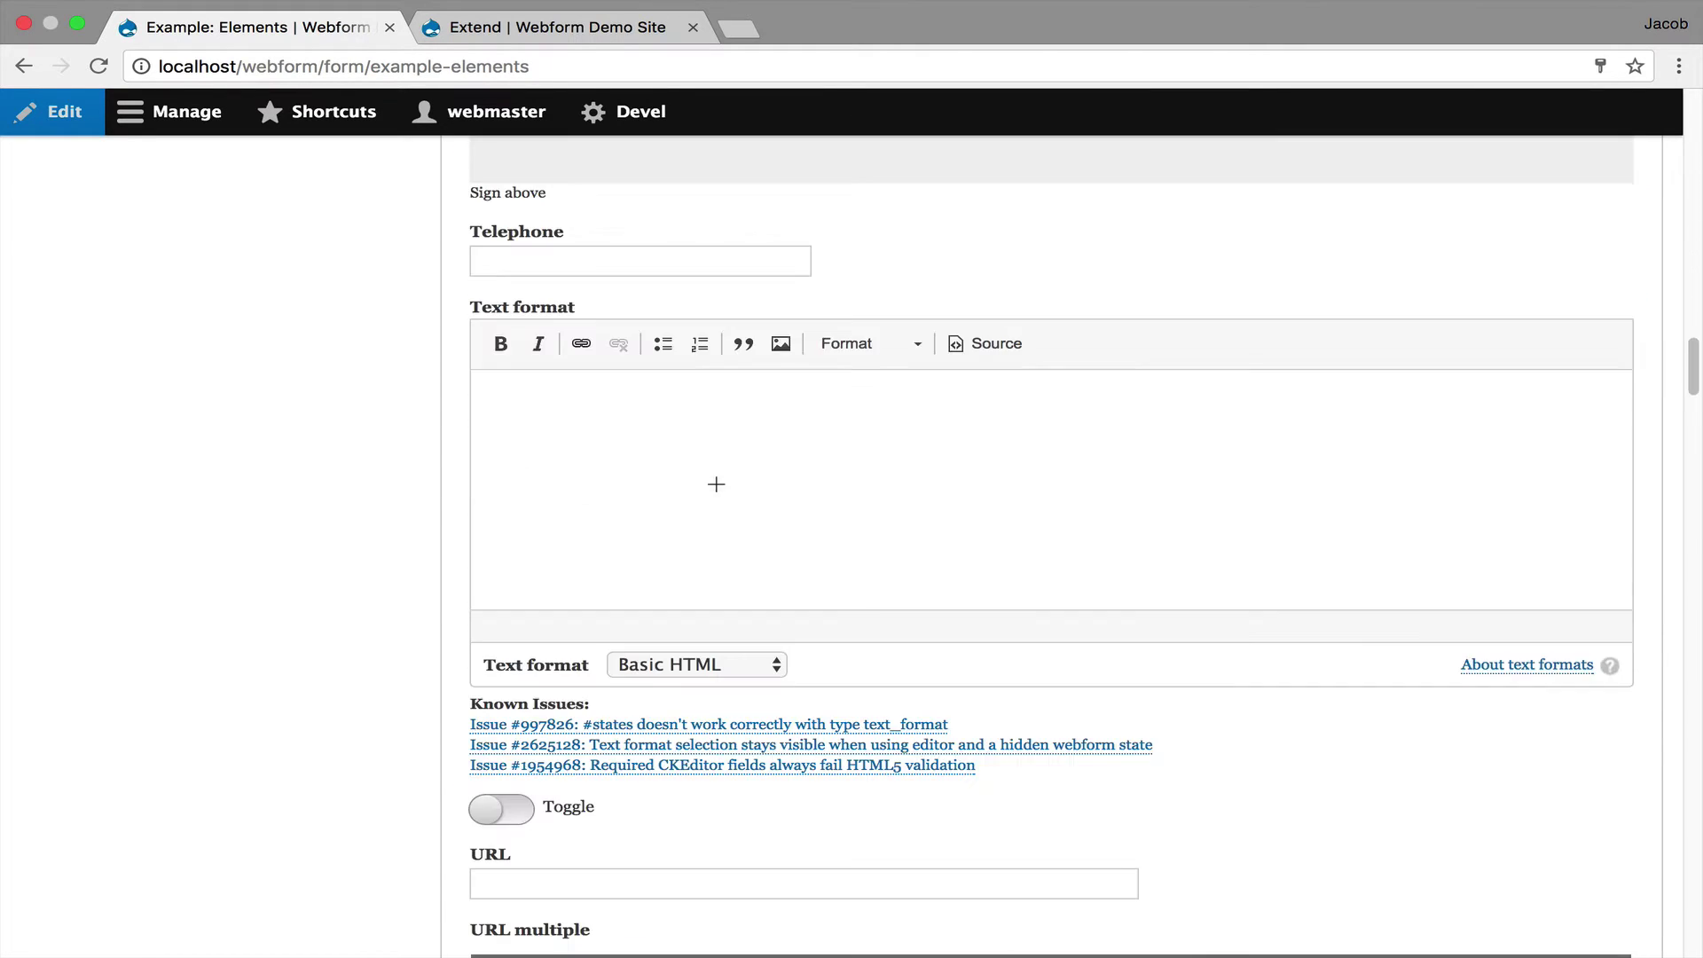
{"action": "scroll", "coordinate": [716, 481], "scroll_direction": "down", "scroll_amount": 10}
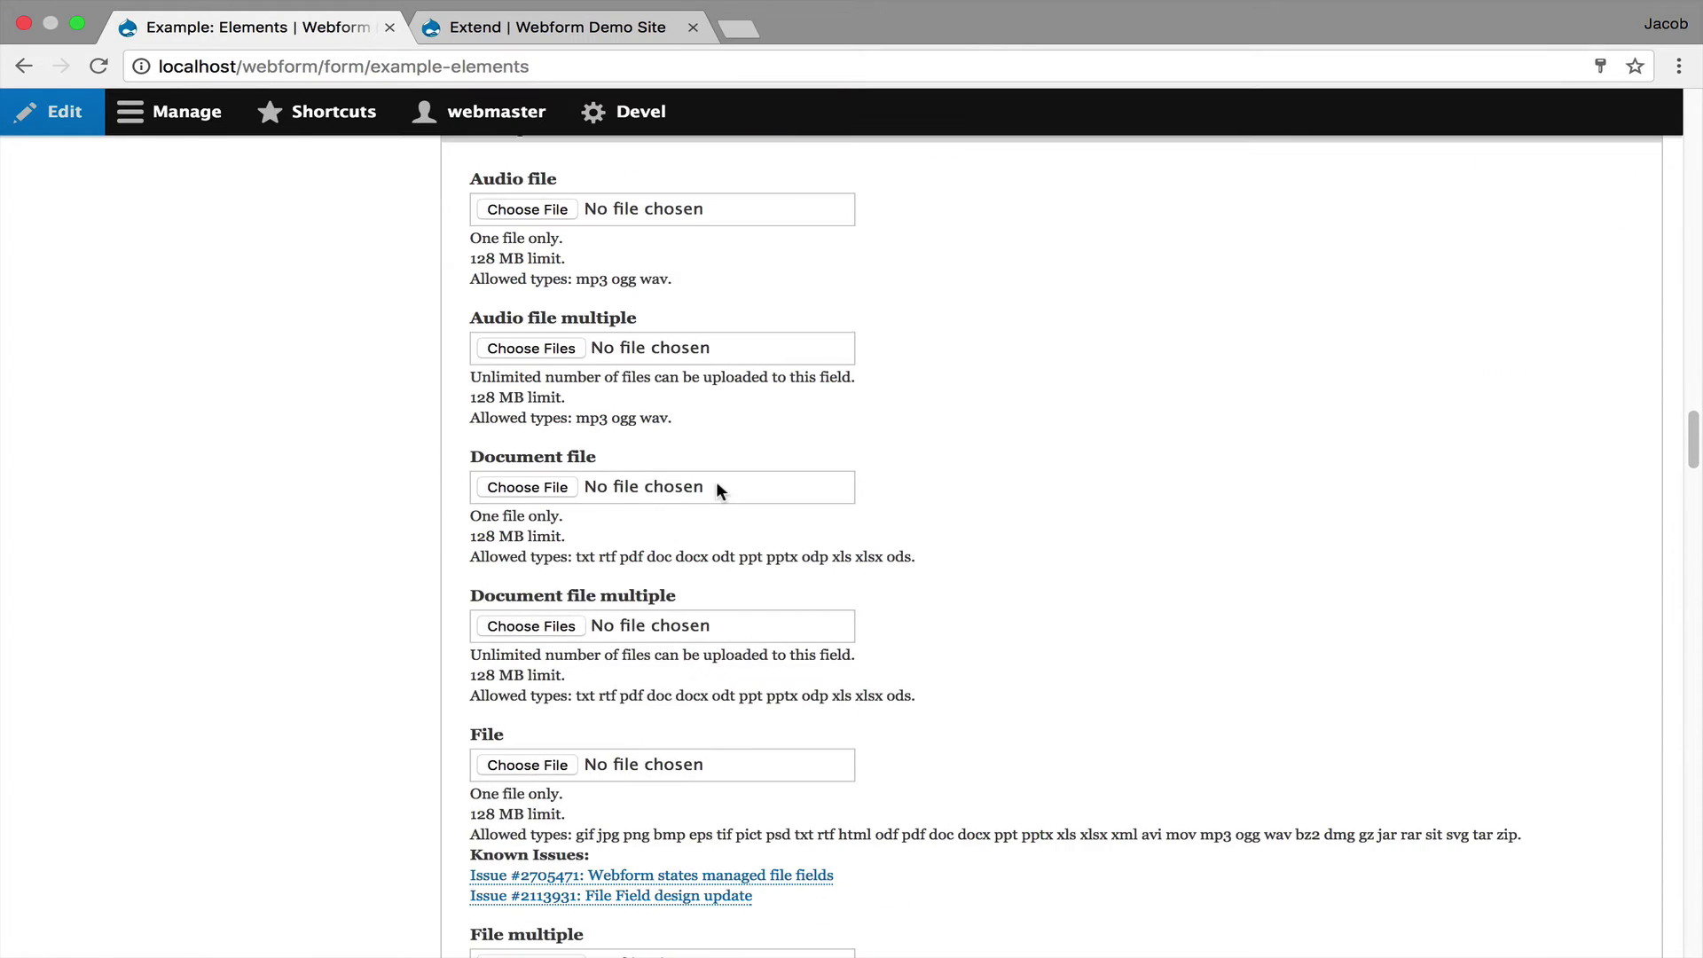
{"action": "scroll", "coordinate": [716, 481], "scroll_direction": "down", "scroll_amount": 20}
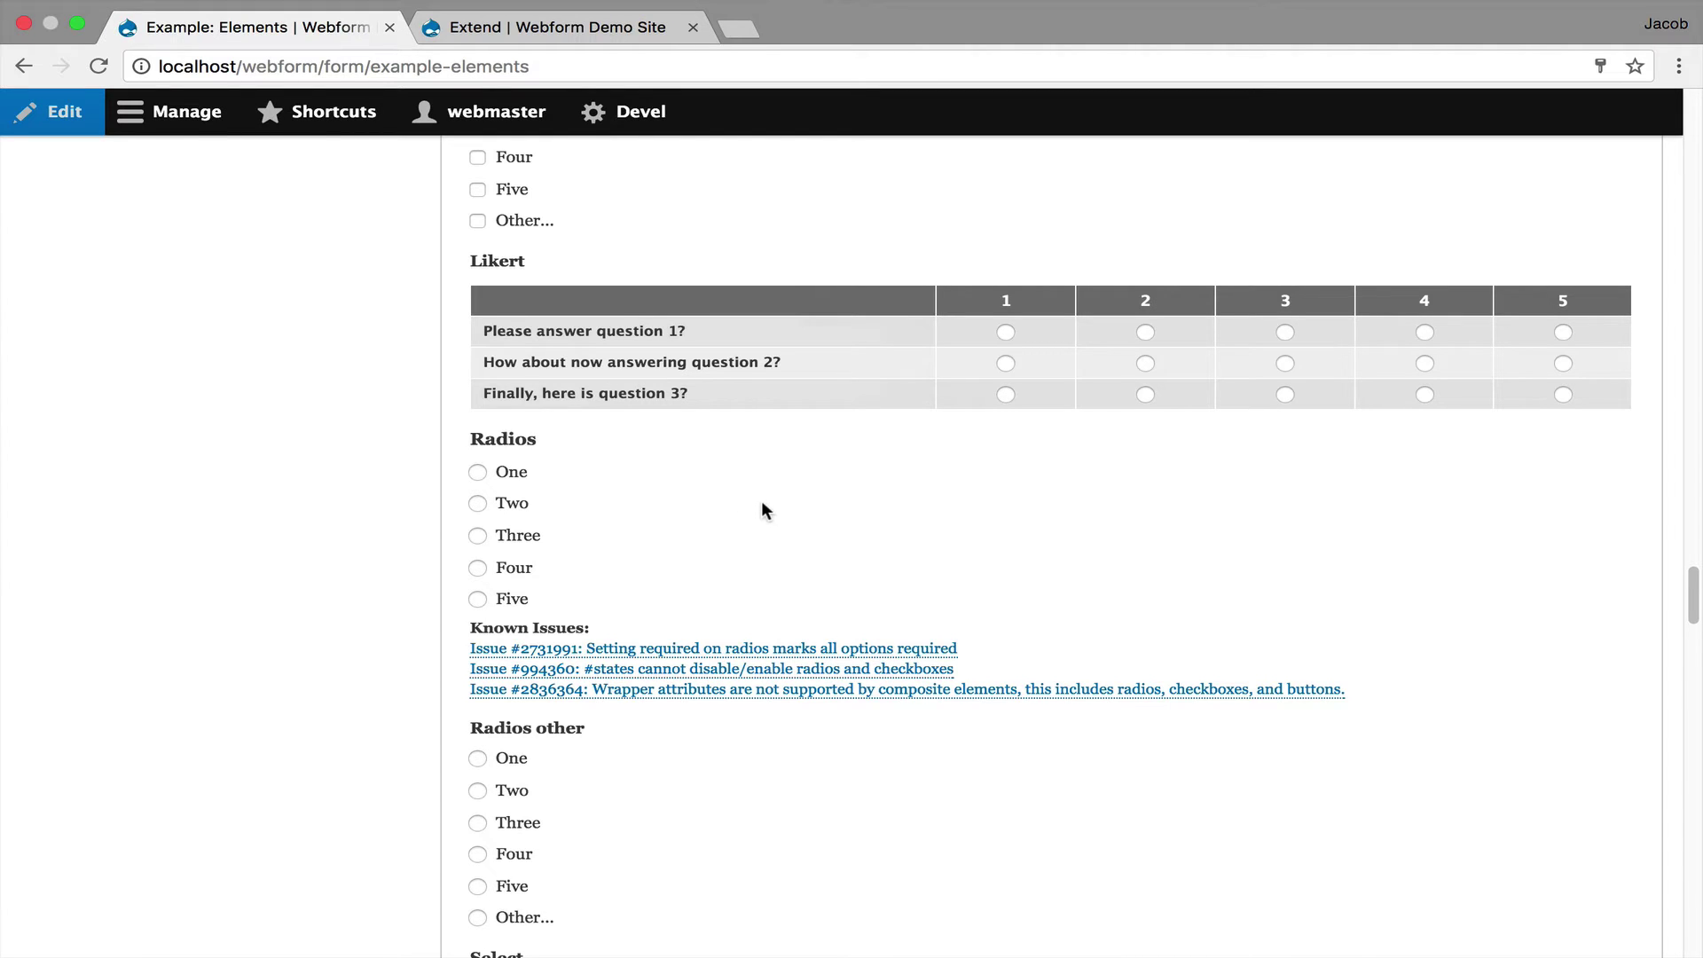
{"action": "scroll", "coordinate": [763, 509], "scroll_direction": "down", "scroll_amount": 9}
{"action": "scroll", "coordinate": [762, 503], "scroll_direction": "up", "scroll_amount": 20}
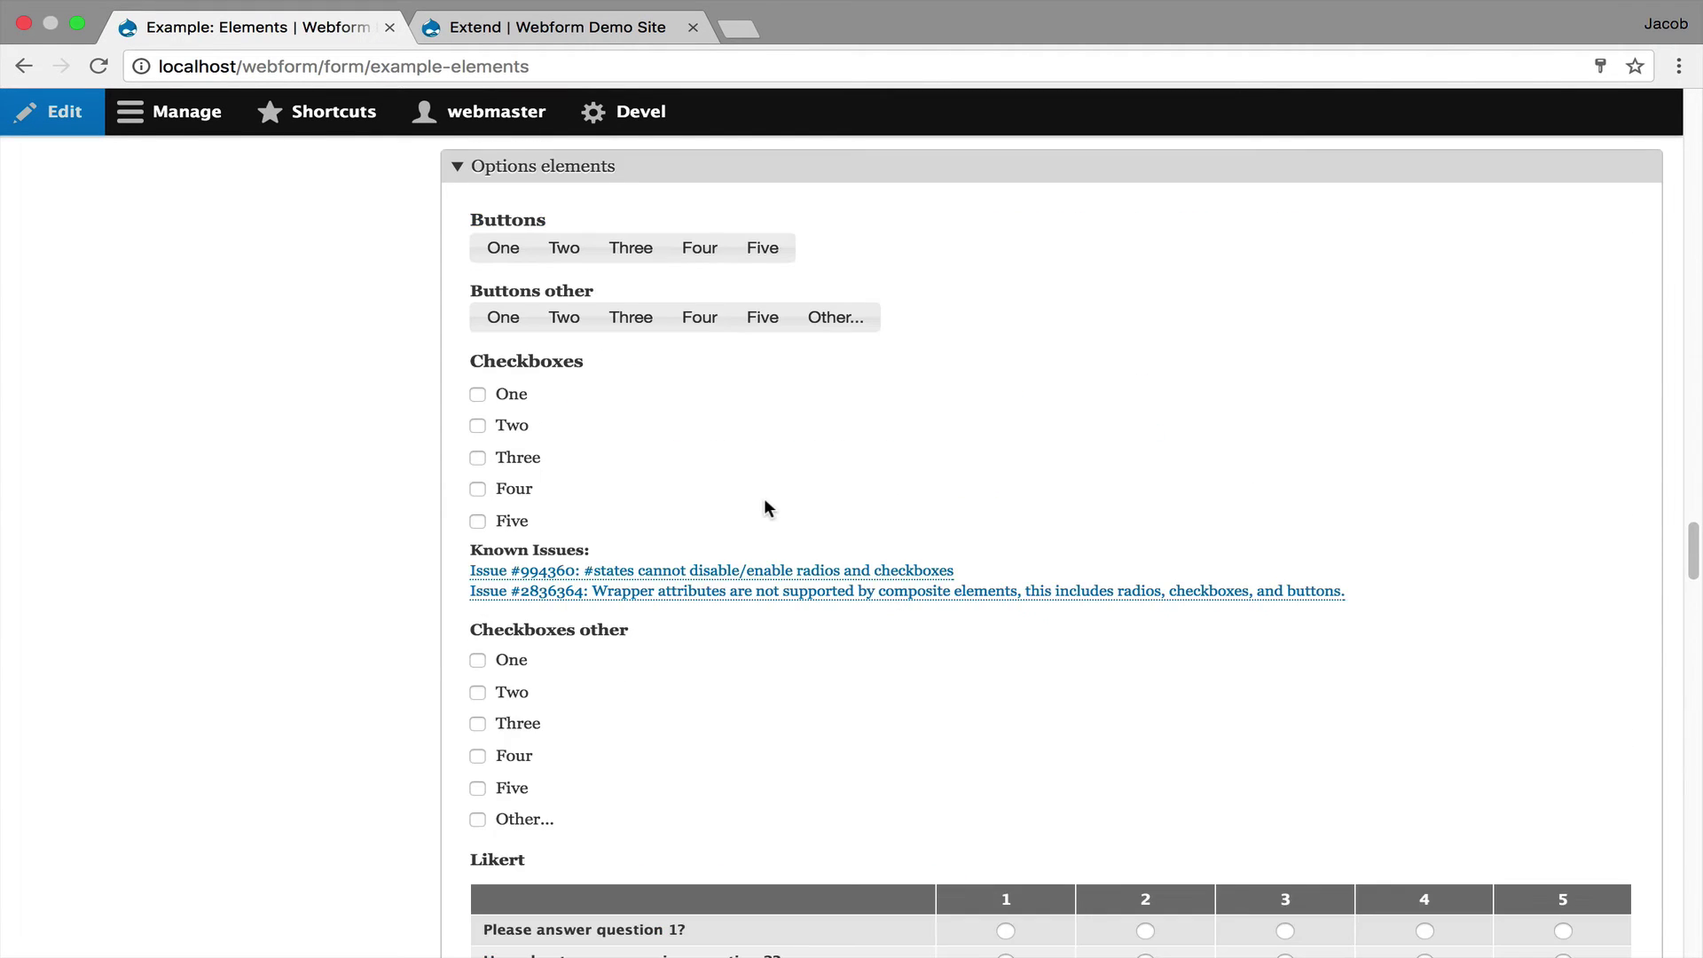
{"action": "scroll", "coordinate": [764, 498], "scroll_direction": "up", "scroll_amount": 15}
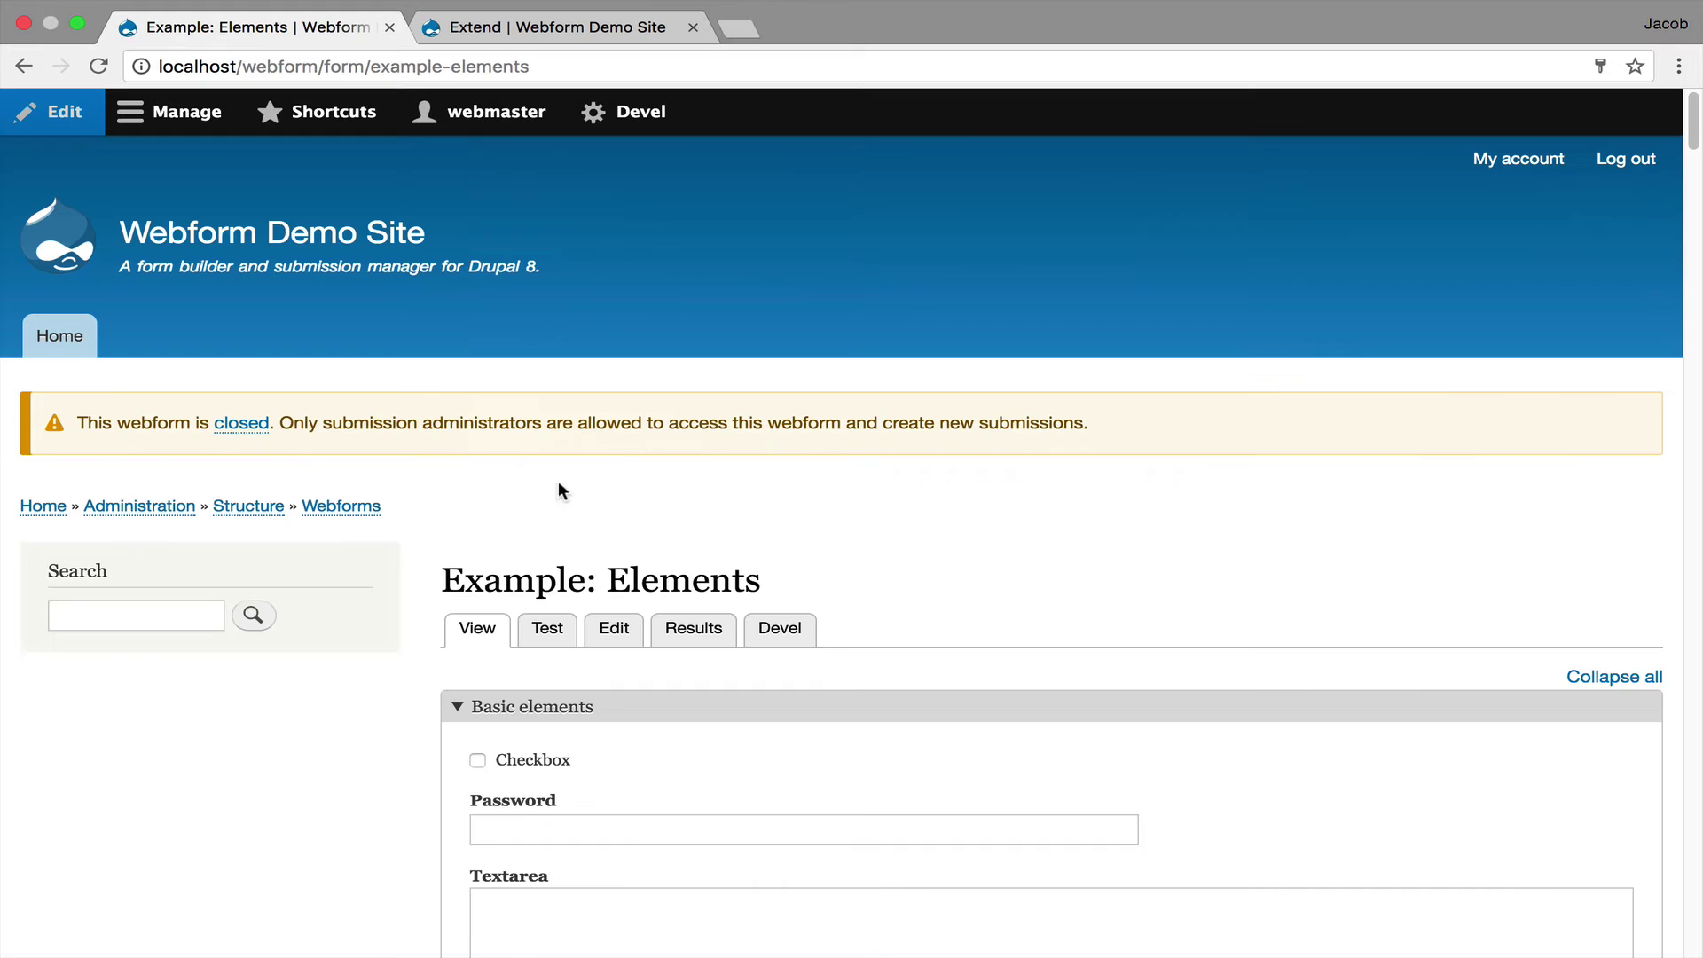
{"action": "left_click", "coordinate": [371, 507]}
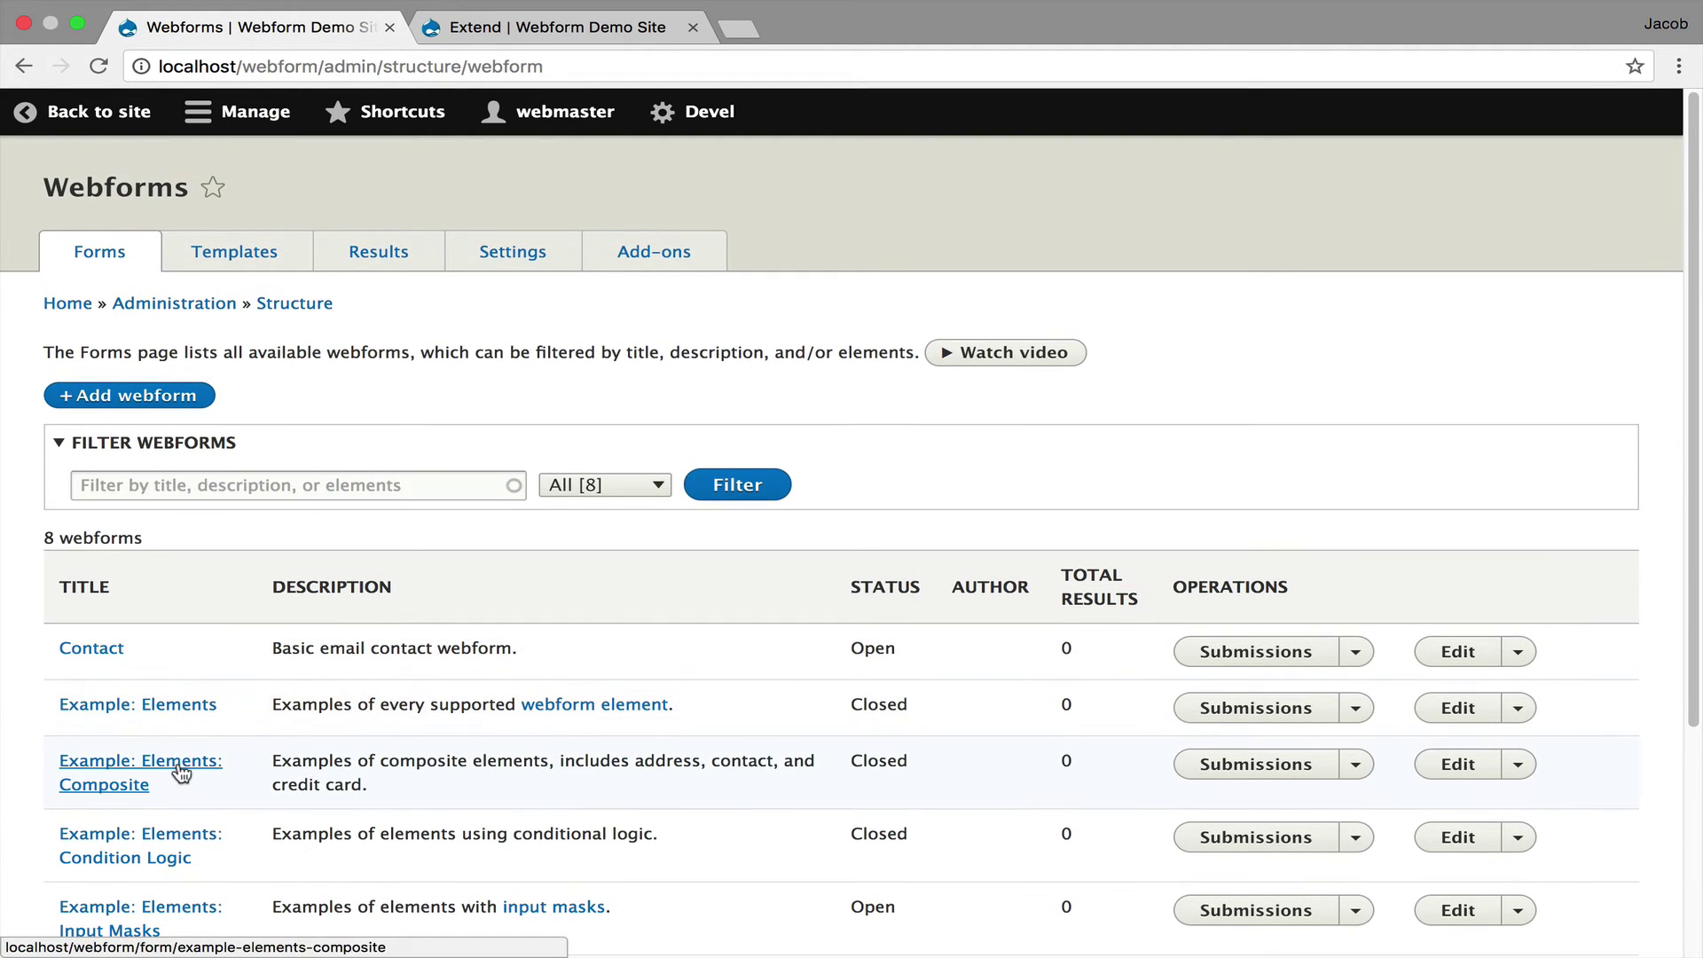
Step: In Example: Elements: Composite, add 3 more items to Address multiple, then review down to Credit card
{"action": "left_click", "coordinate": [173, 761]}
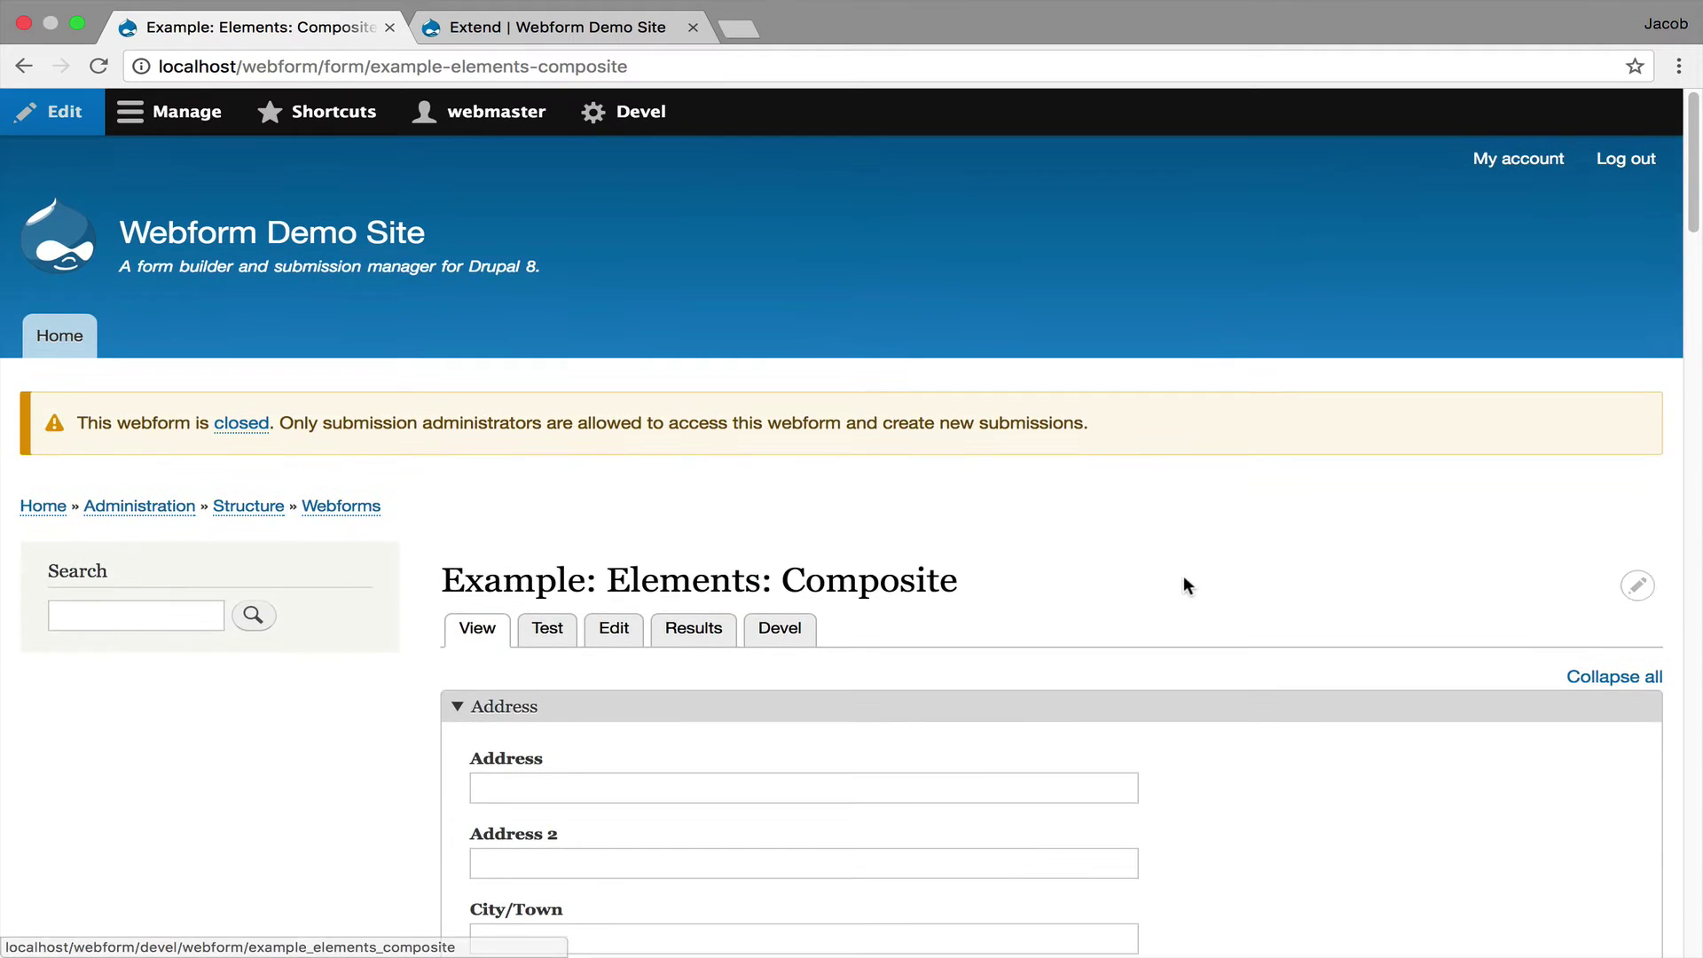
{"action": "scroll", "coordinate": [1147, 538], "scroll_direction": "down", "scroll_amount": 1}
{"action": "scroll", "coordinate": [1148, 538], "scroll_direction": "down", "scroll_amount": 2}
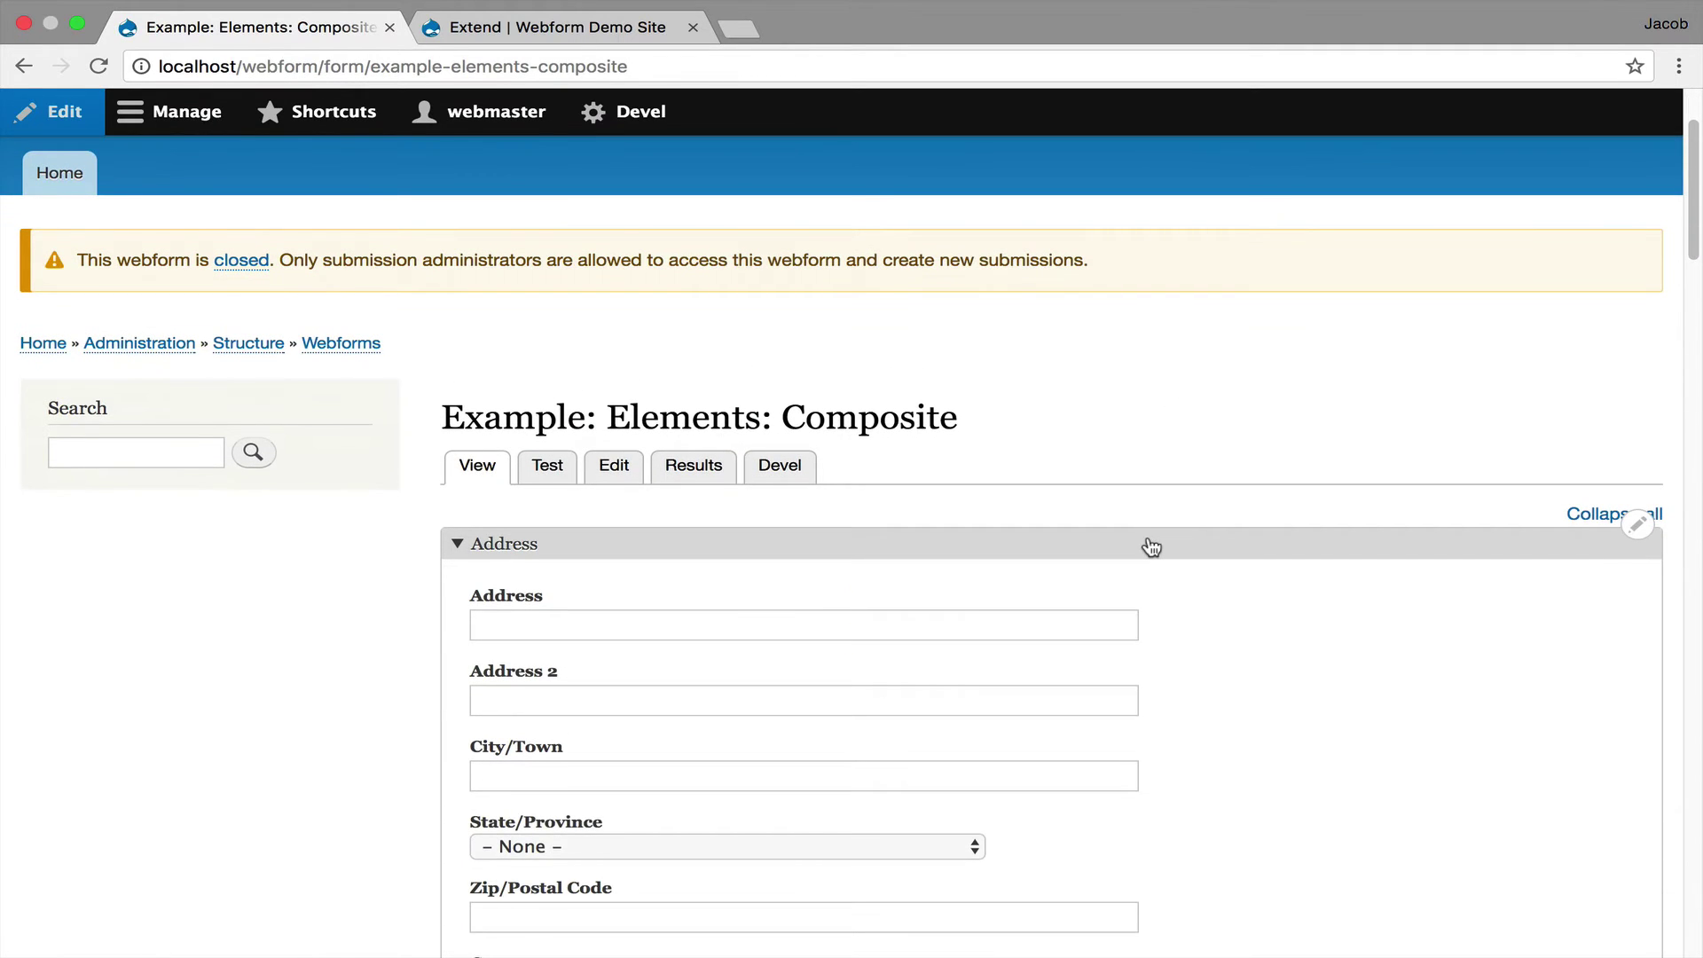
{"action": "scroll", "coordinate": [1151, 545], "scroll_direction": "down", "scroll_amount": 8}
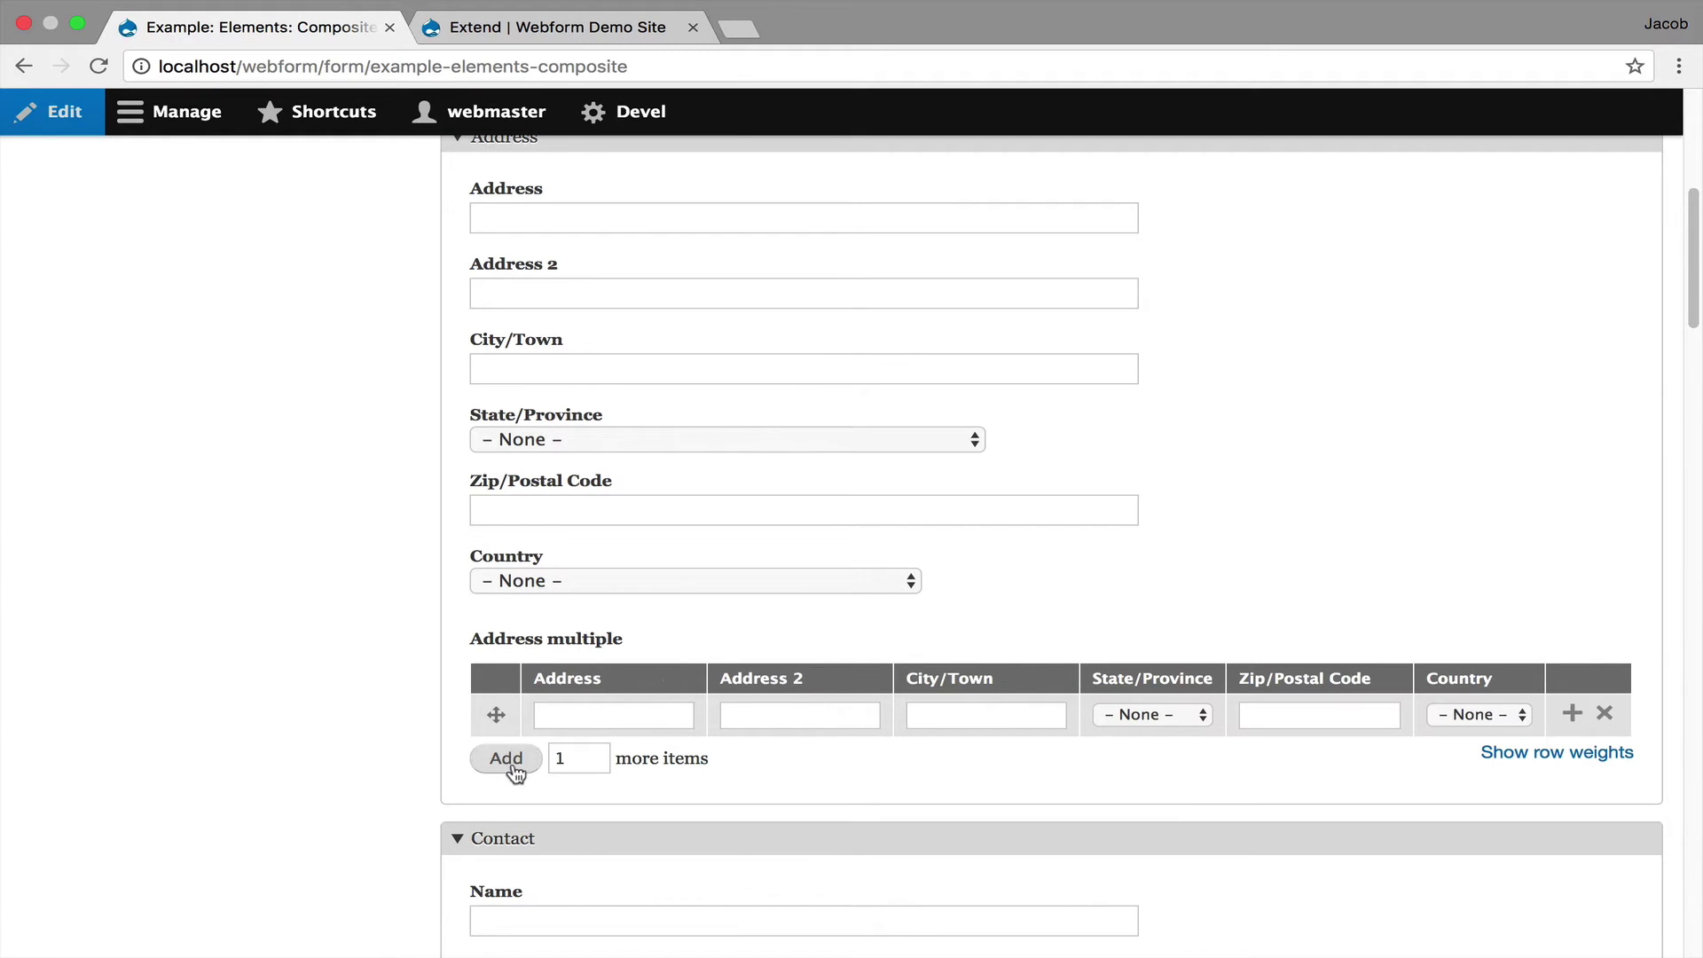
{"action": "double_click", "coordinate": [574, 755]}
{"action": "type", "text": "3"}
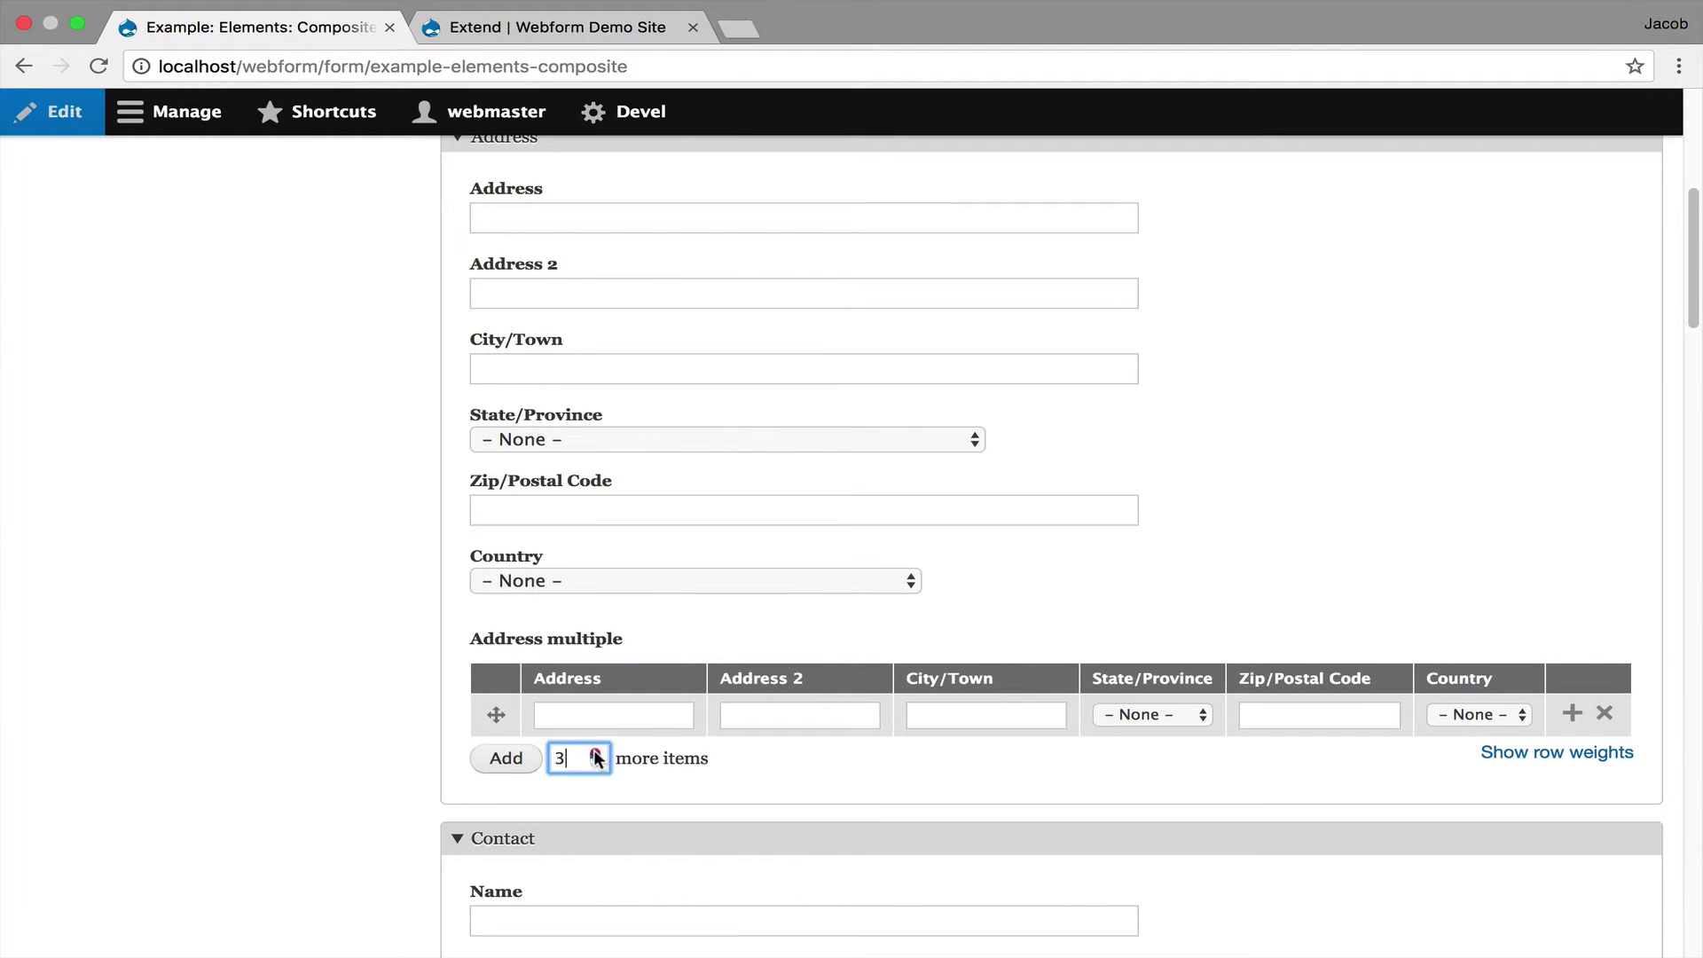
{"action": "left_click", "coordinate": [506, 759]}
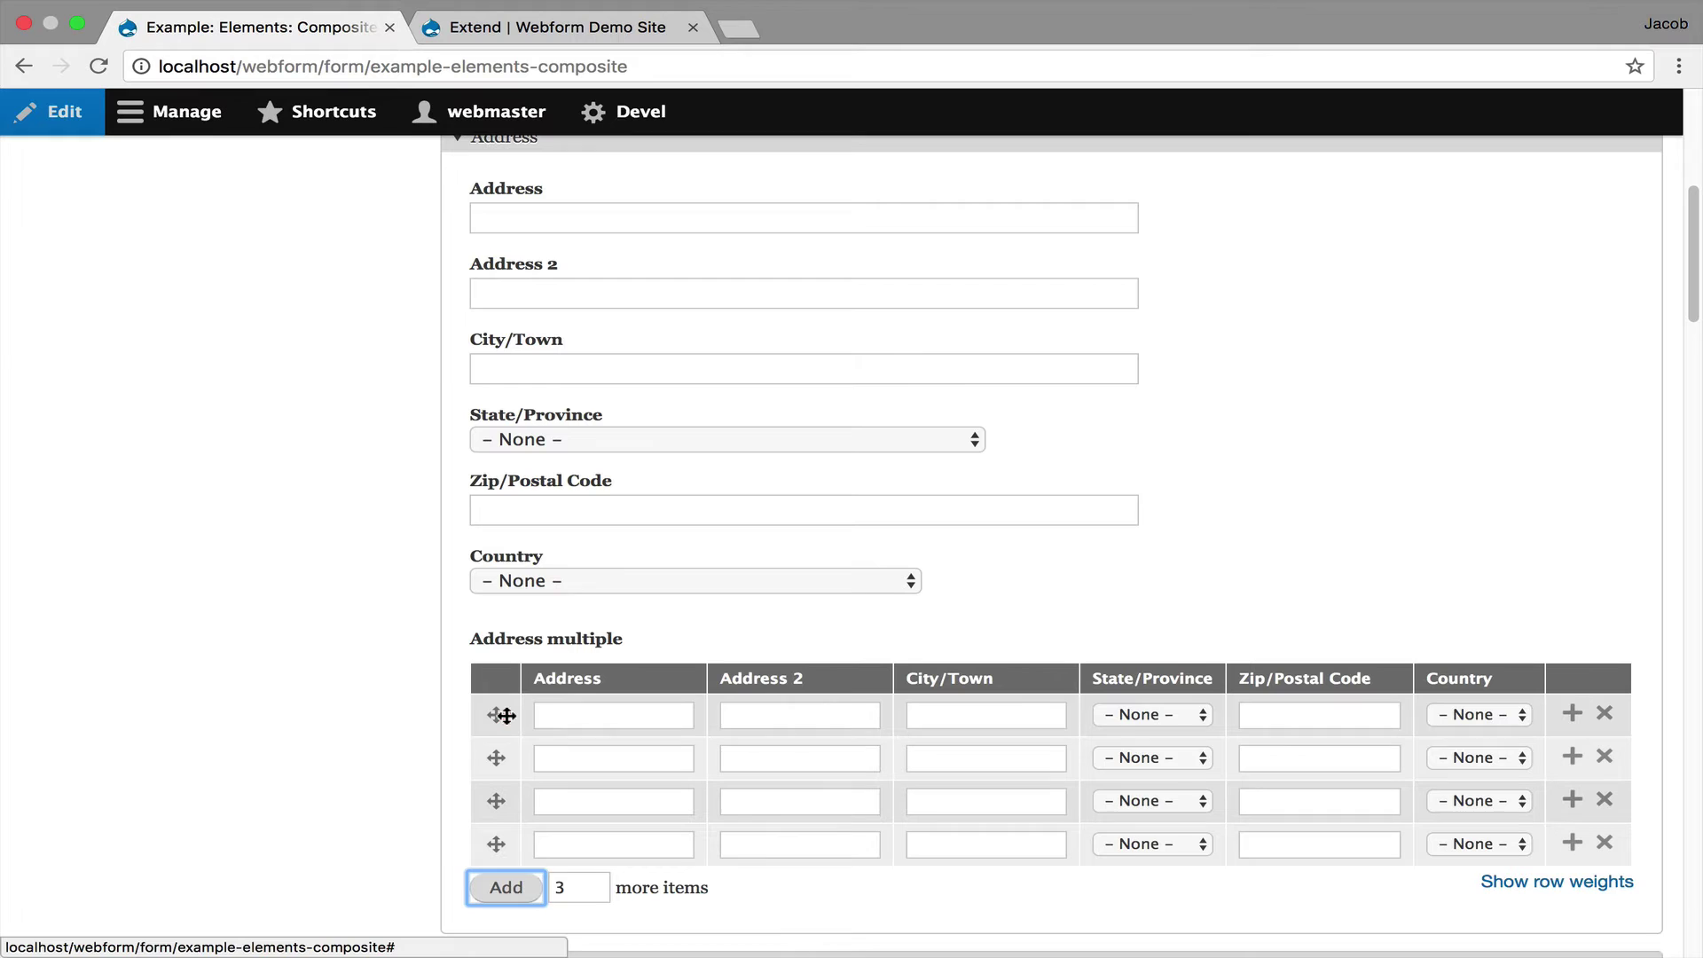
{"action": "scroll", "coordinate": [951, 569], "scroll_direction": "down", "scroll_amount": 5}
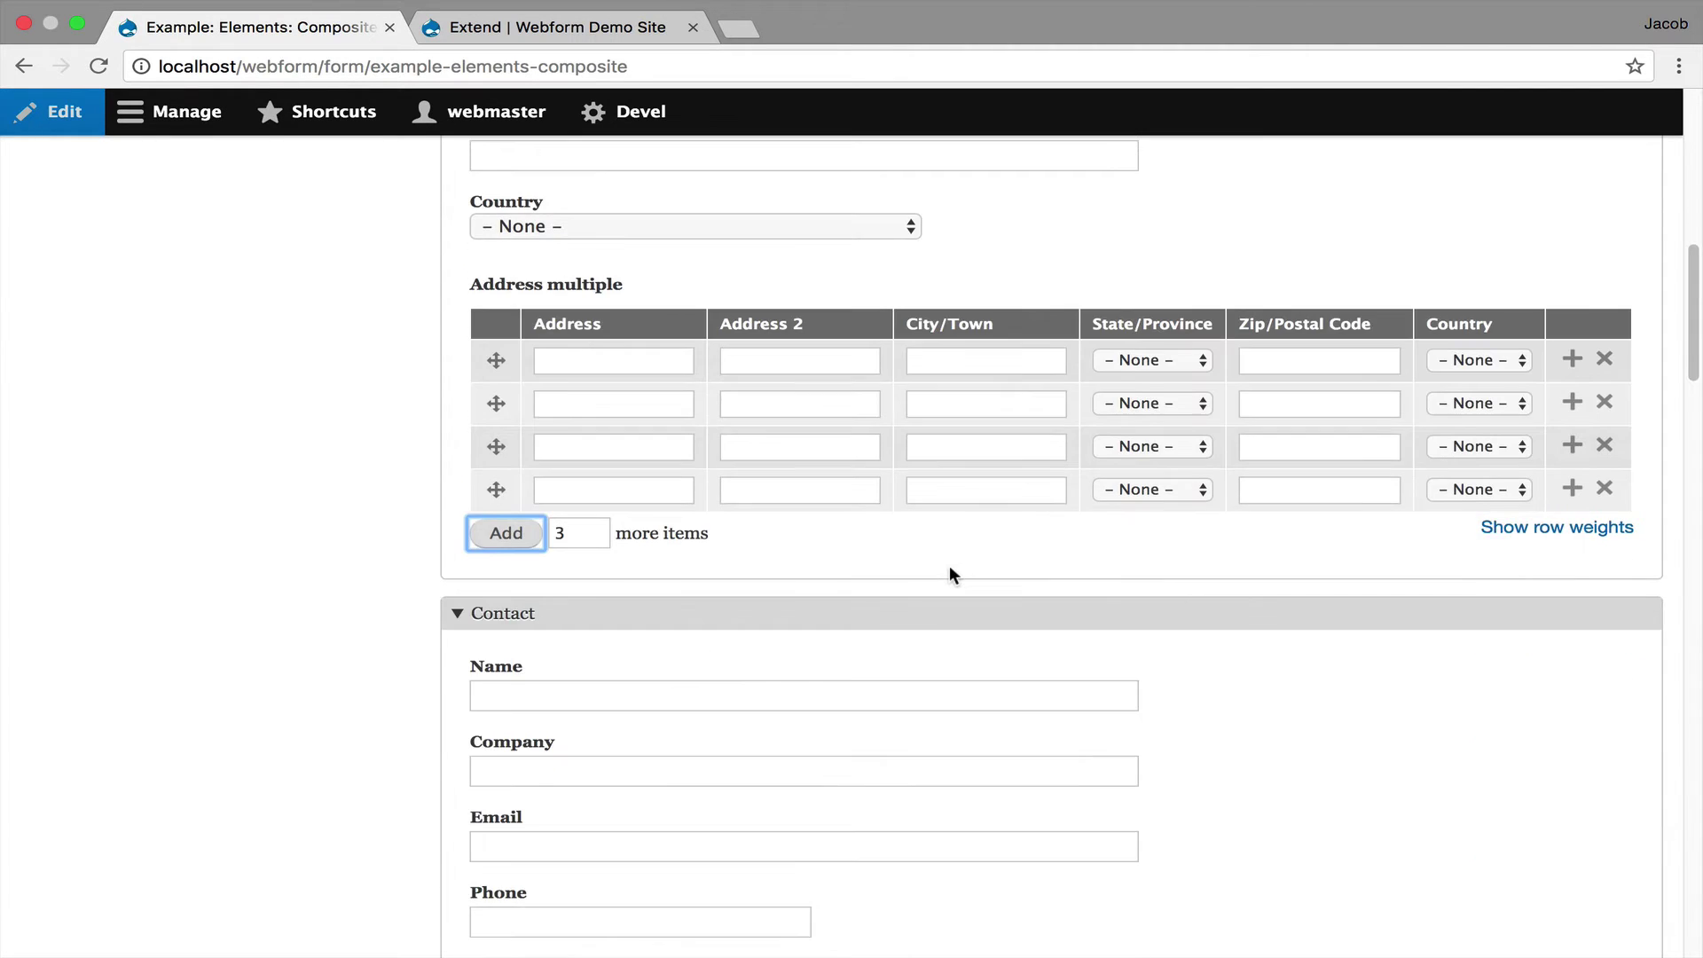
{"action": "scroll", "coordinate": [950, 574], "scroll_direction": "down", "scroll_amount": 10}
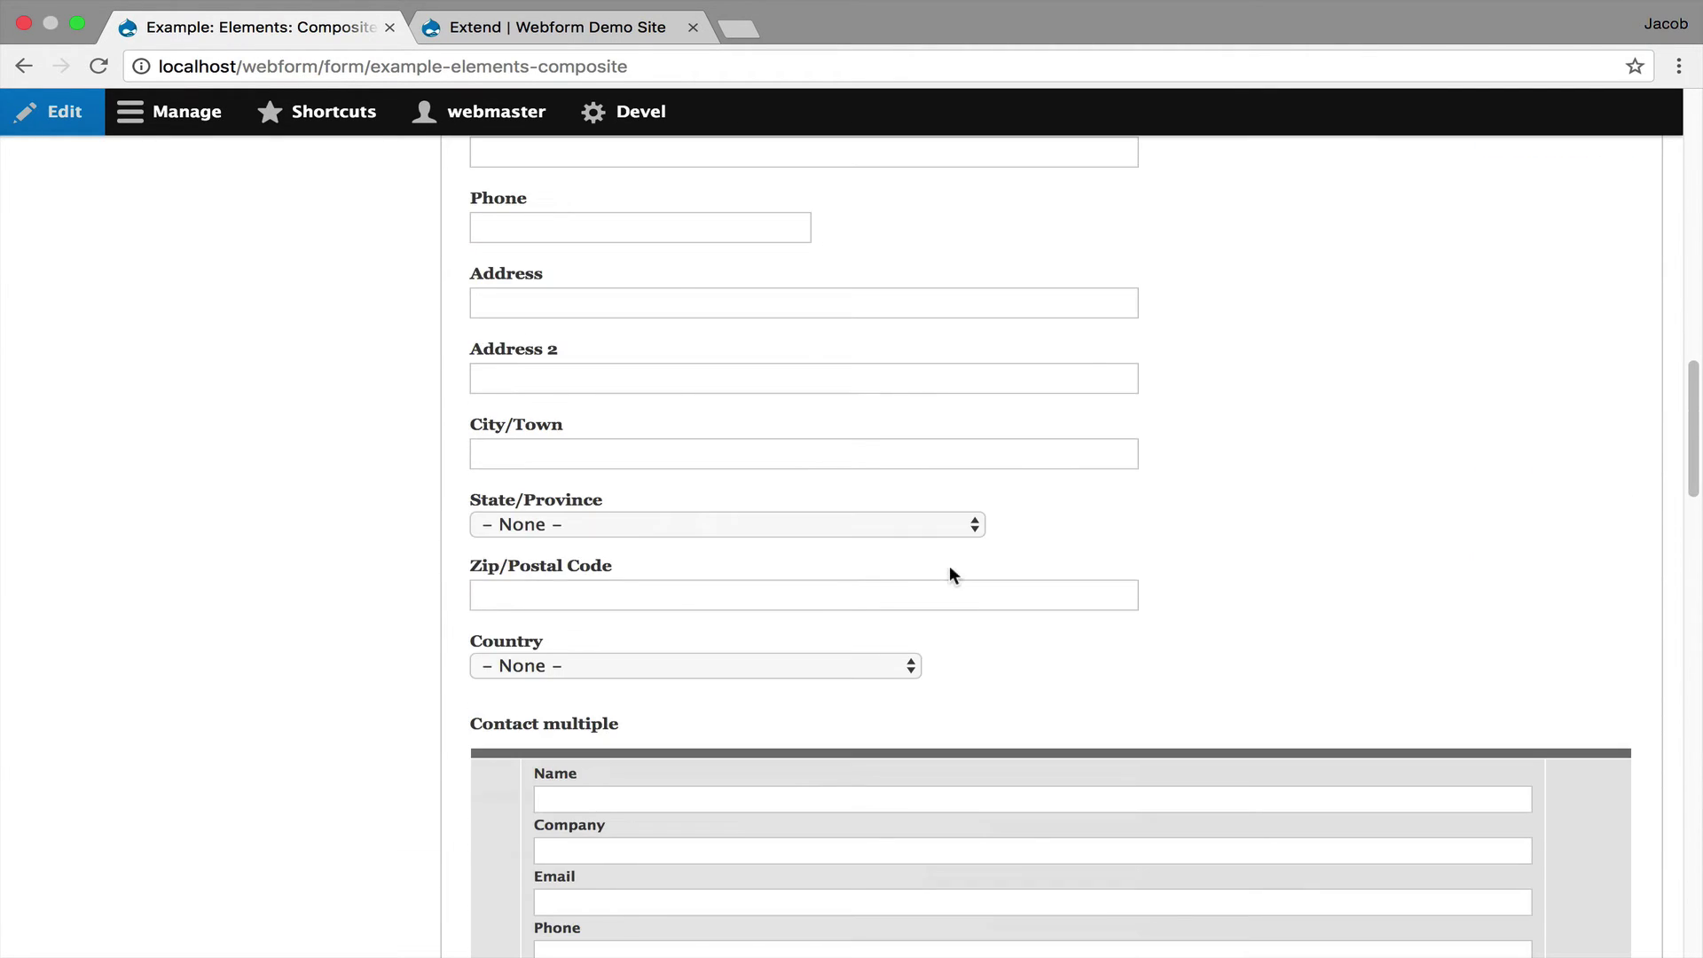
{"action": "scroll", "coordinate": [950, 572], "scroll_direction": "down", "scroll_amount": 5}
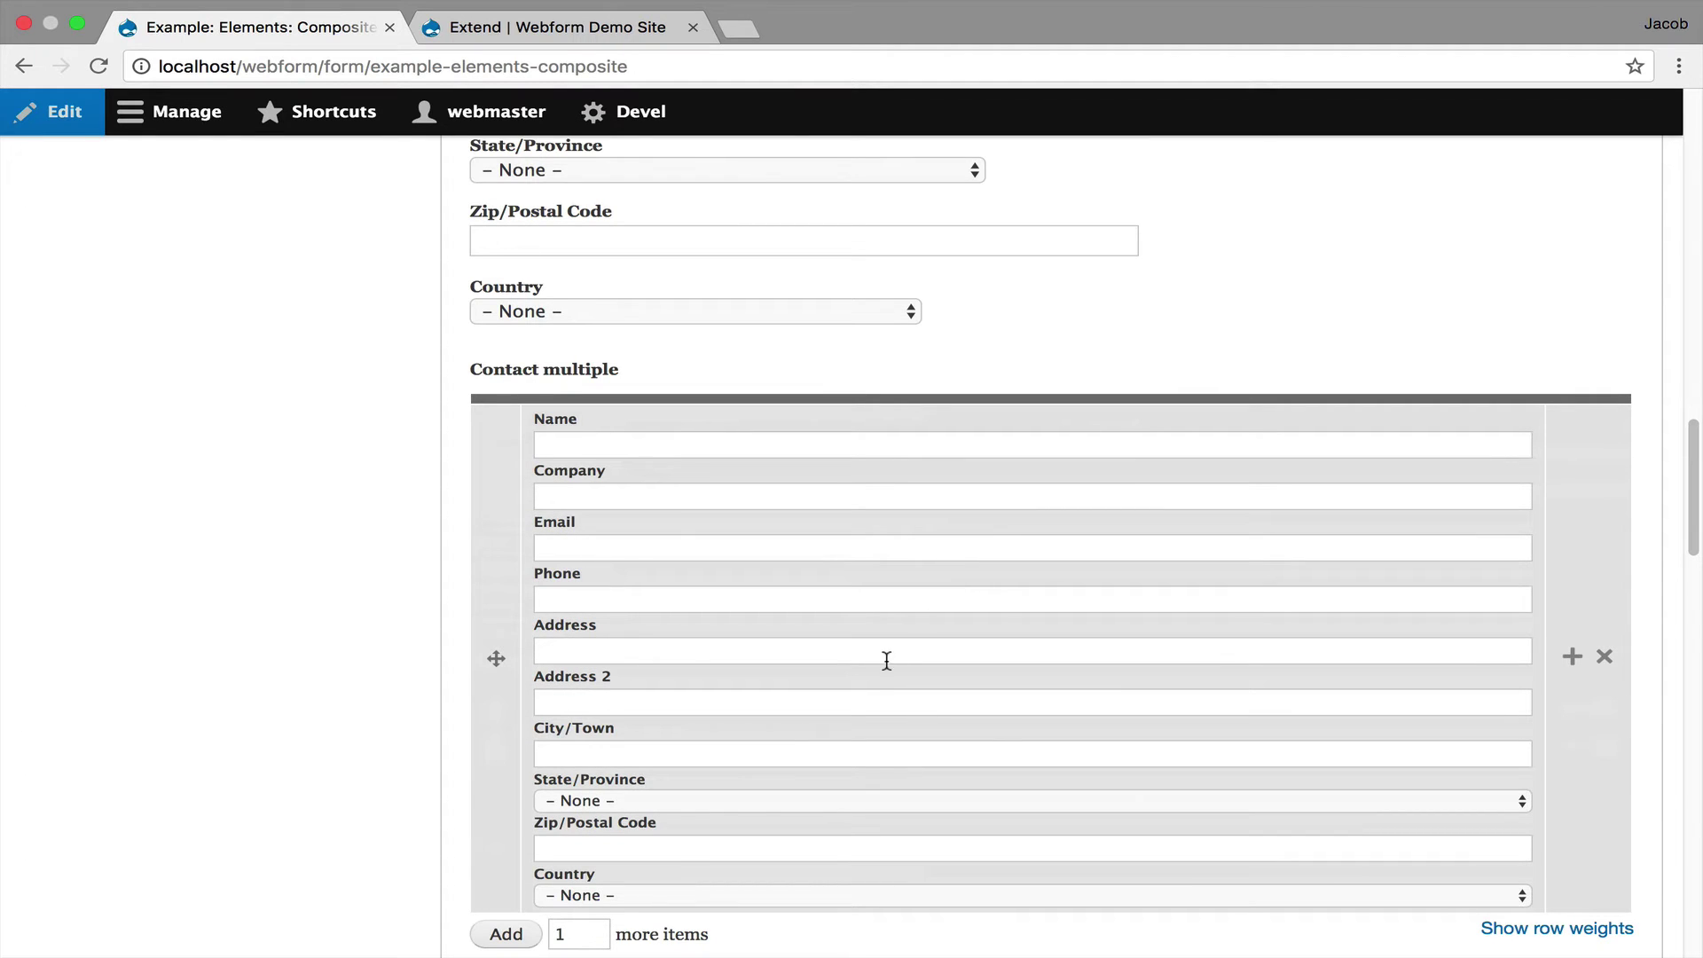
{"action": "scroll", "coordinate": [885, 661], "scroll_direction": "down", "scroll_amount": 3}
{"action": "scroll", "coordinate": [821, 626], "scroll_direction": "down", "scroll_amount": 4}
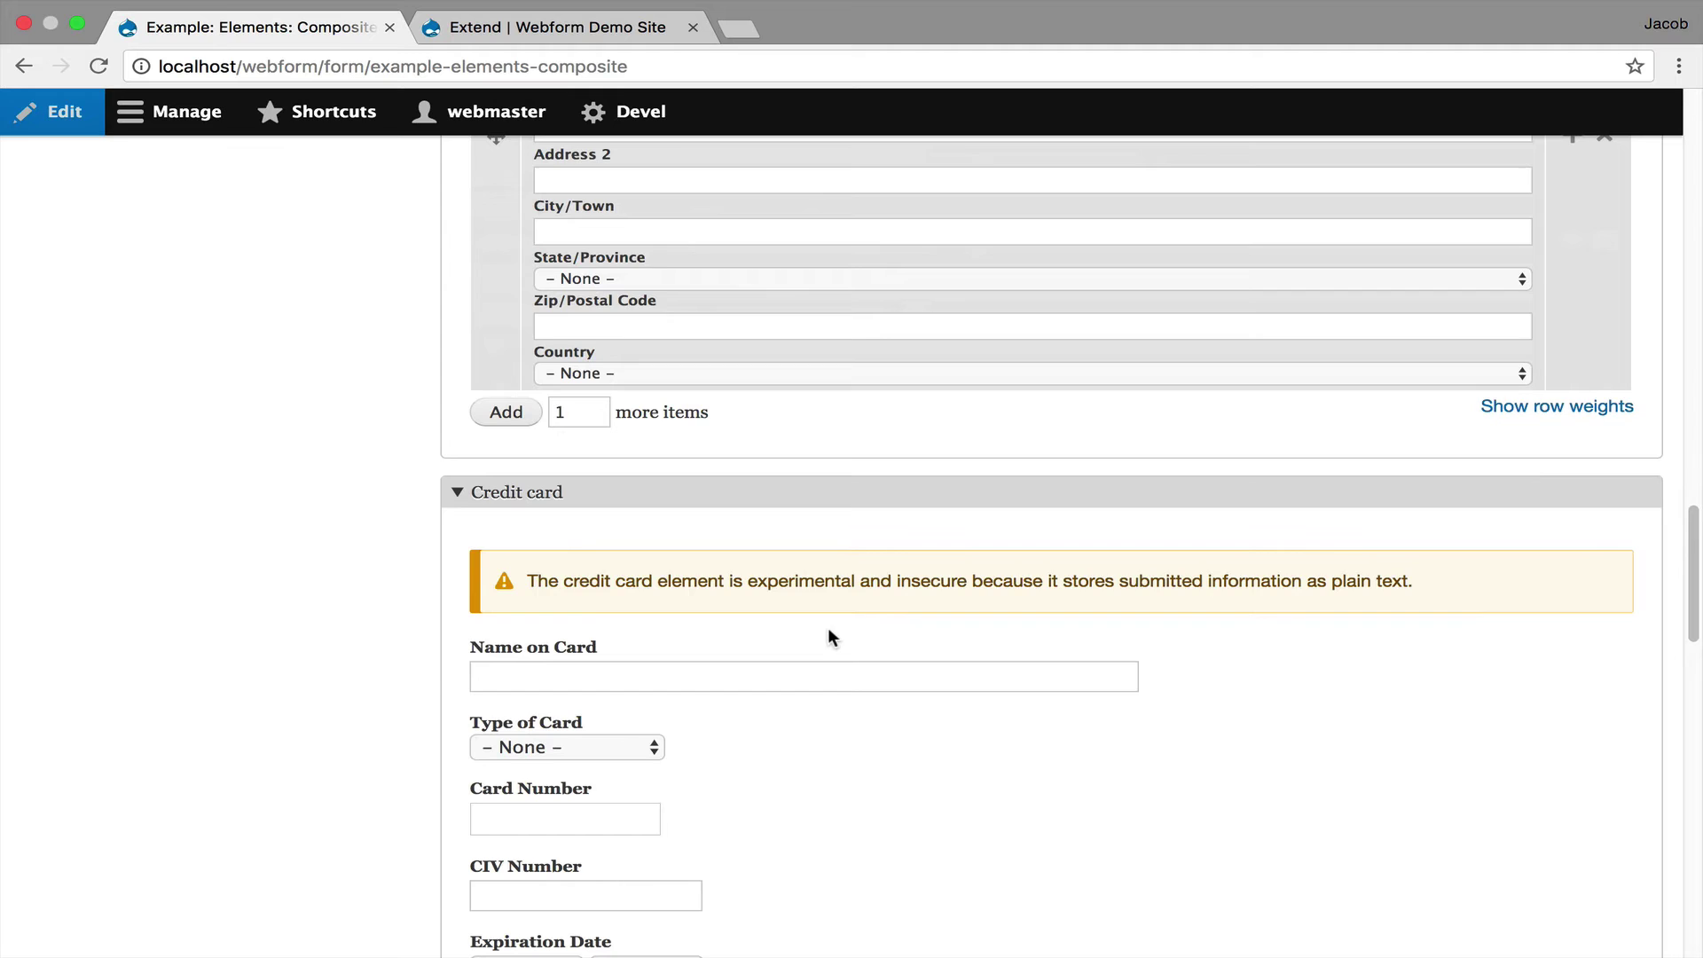
Step: Scroll down to the Name multiple table and add a second row to it
{"action": "scroll", "coordinate": [828, 626], "scroll_direction": "down", "scroll_amount": 5}
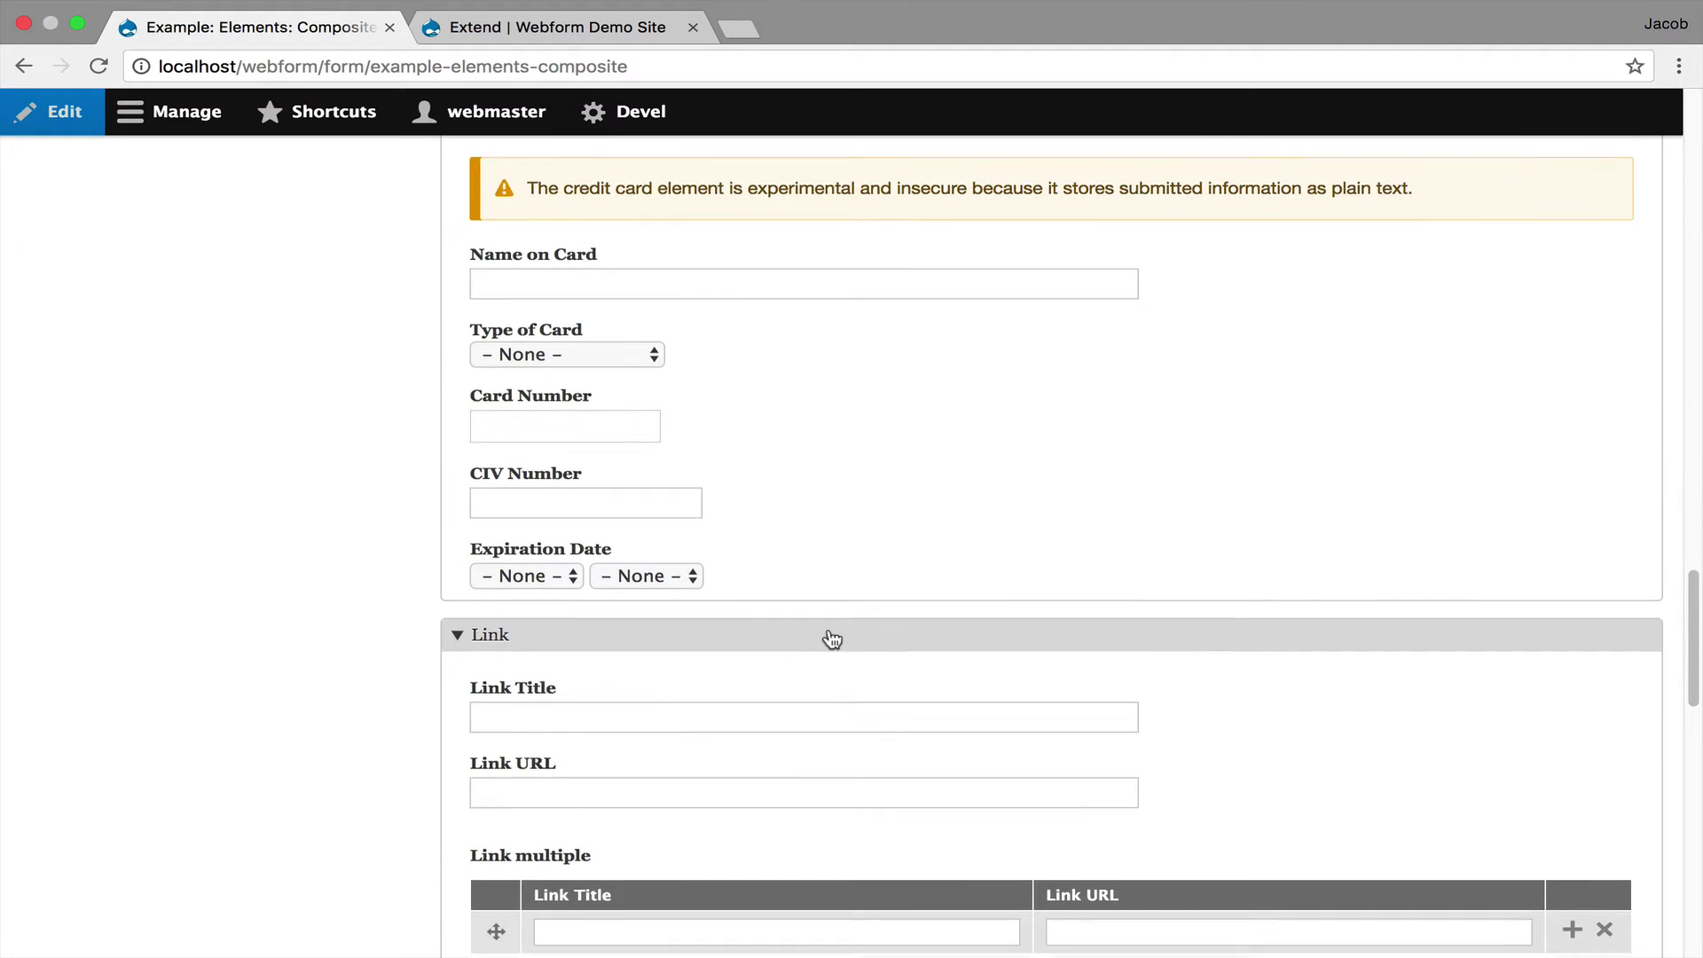
{"action": "scroll", "coordinate": [831, 639], "scroll_direction": "down", "scroll_amount": 1}
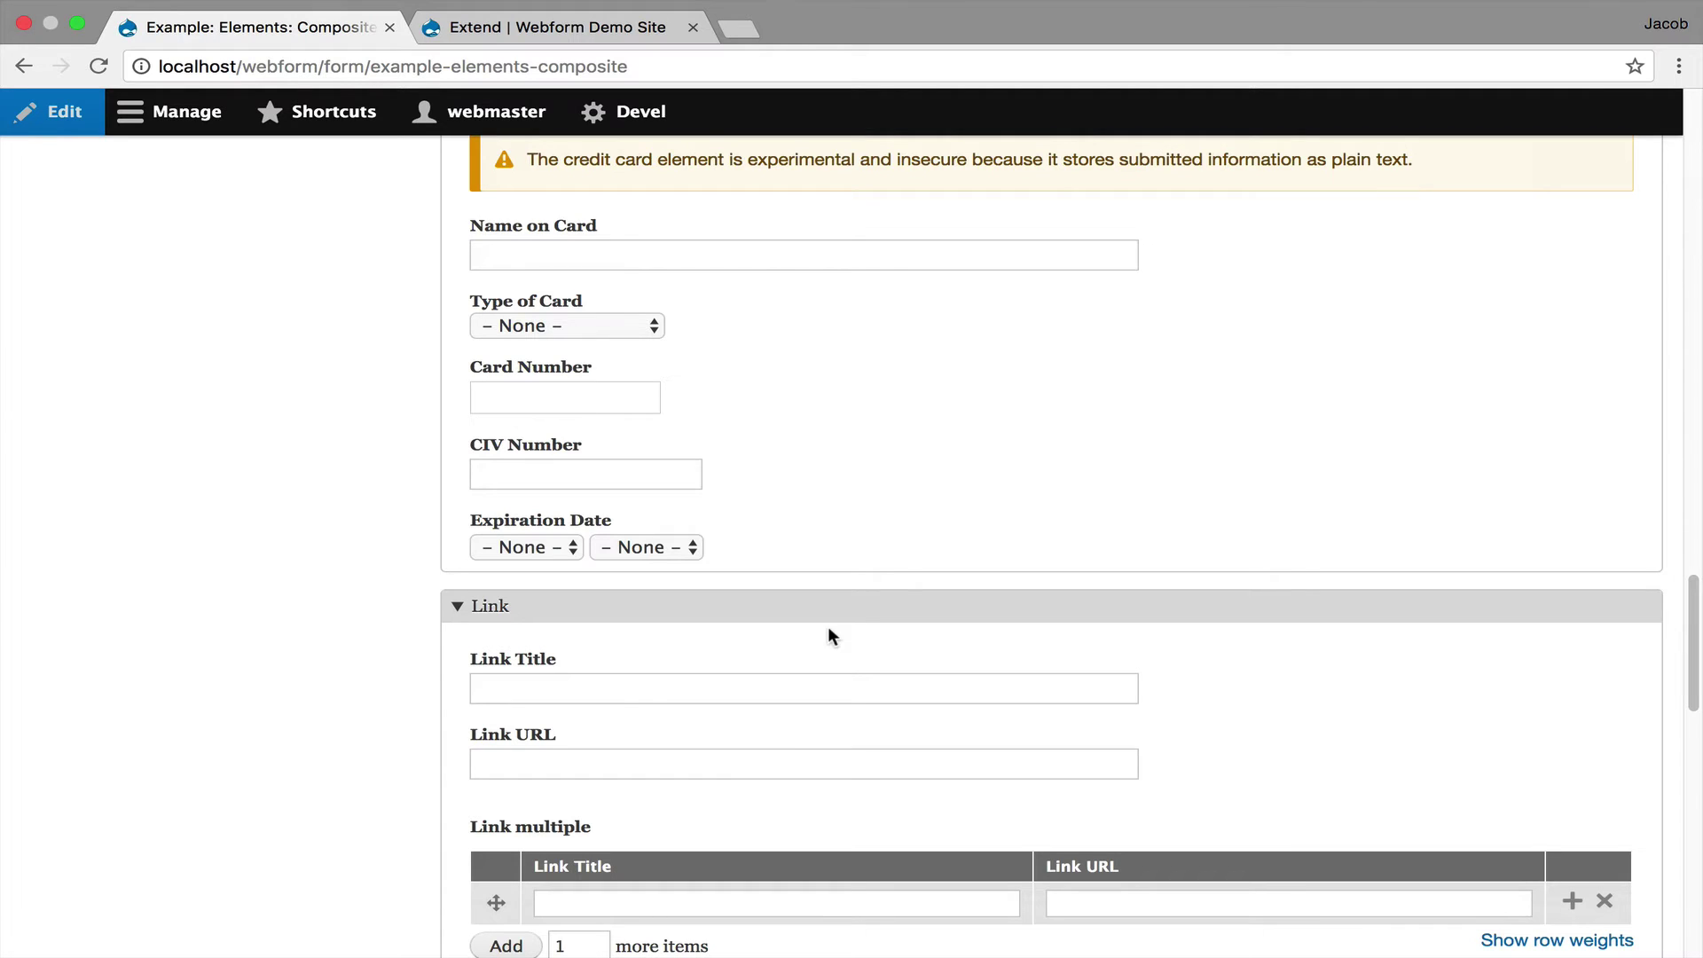
{"action": "scroll", "coordinate": [829, 629], "scroll_direction": "down", "scroll_amount": 2}
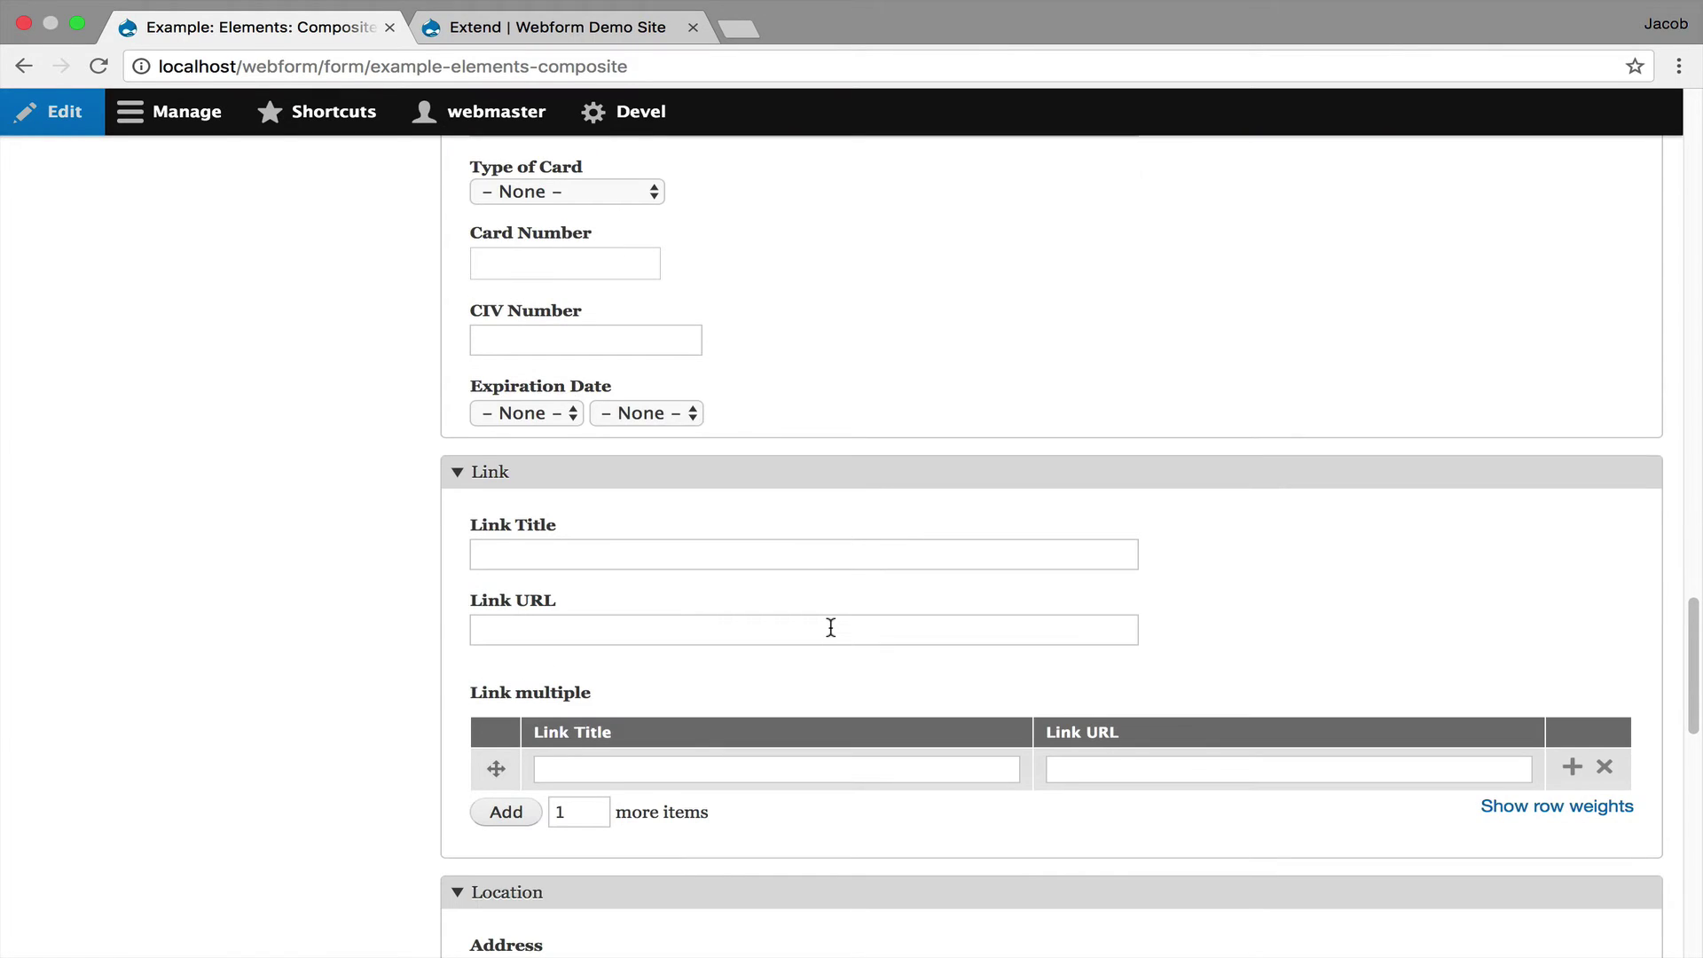
{"action": "scroll", "coordinate": [830, 627], "scroll_direction": "down", "scroll_amount": 10}
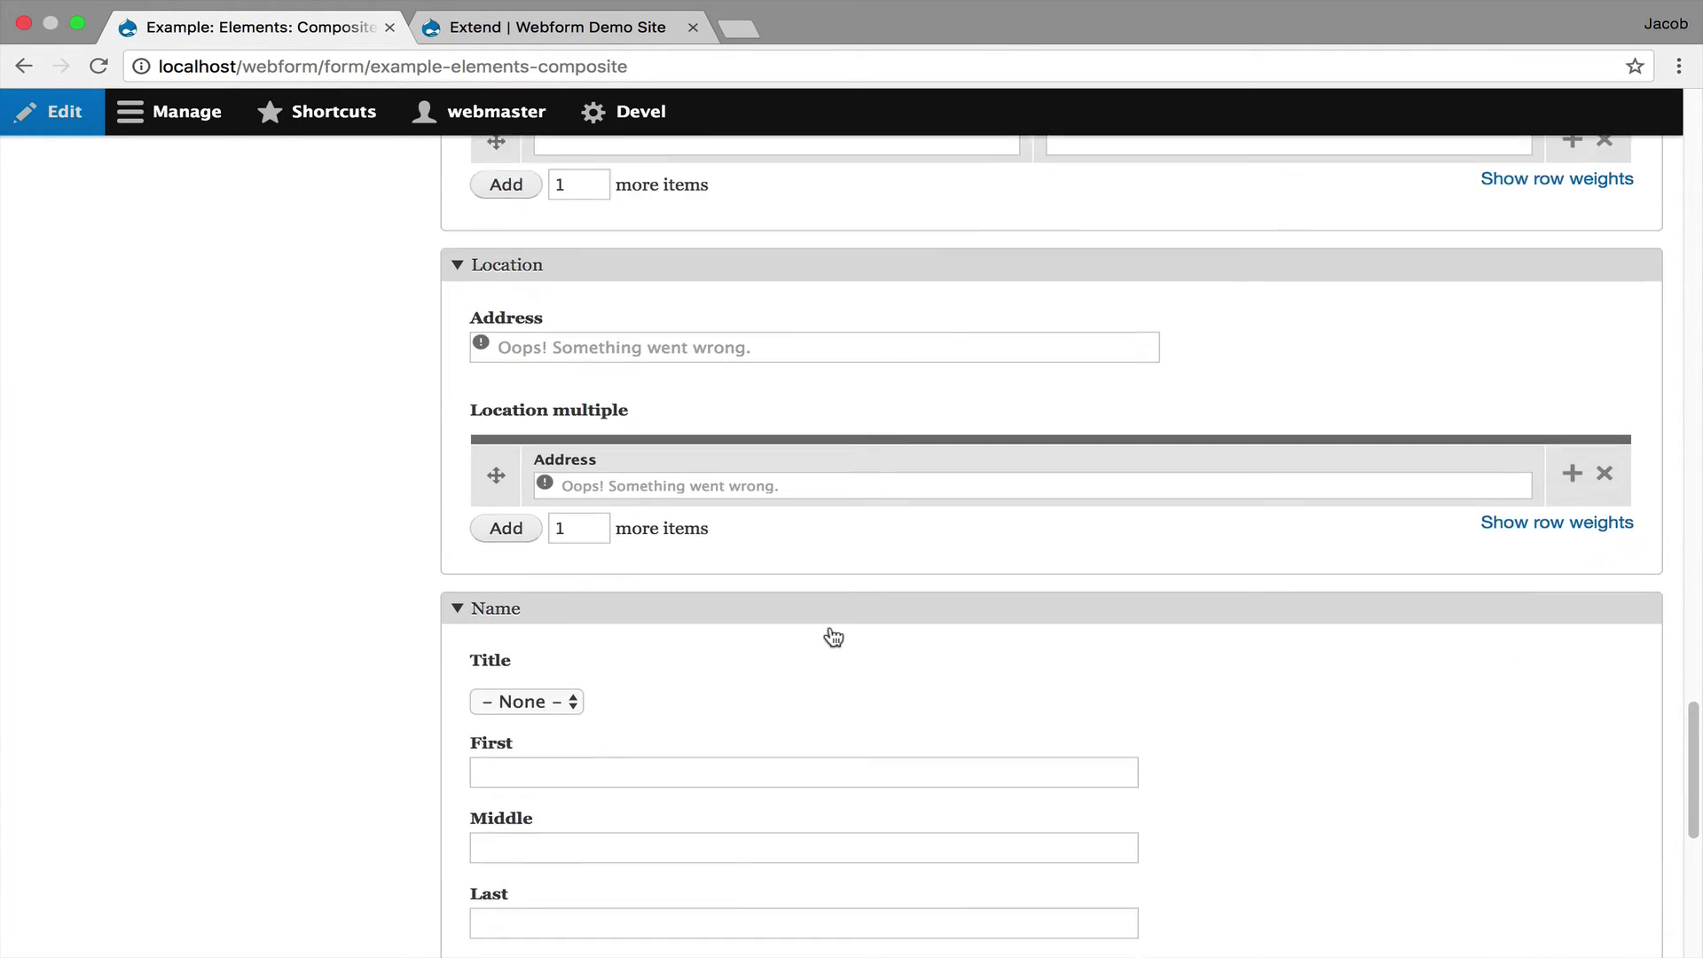
{"action": "scroll", "coordinate": [834, 637], "scroll_direction": "down", "scroll_amount": 8}
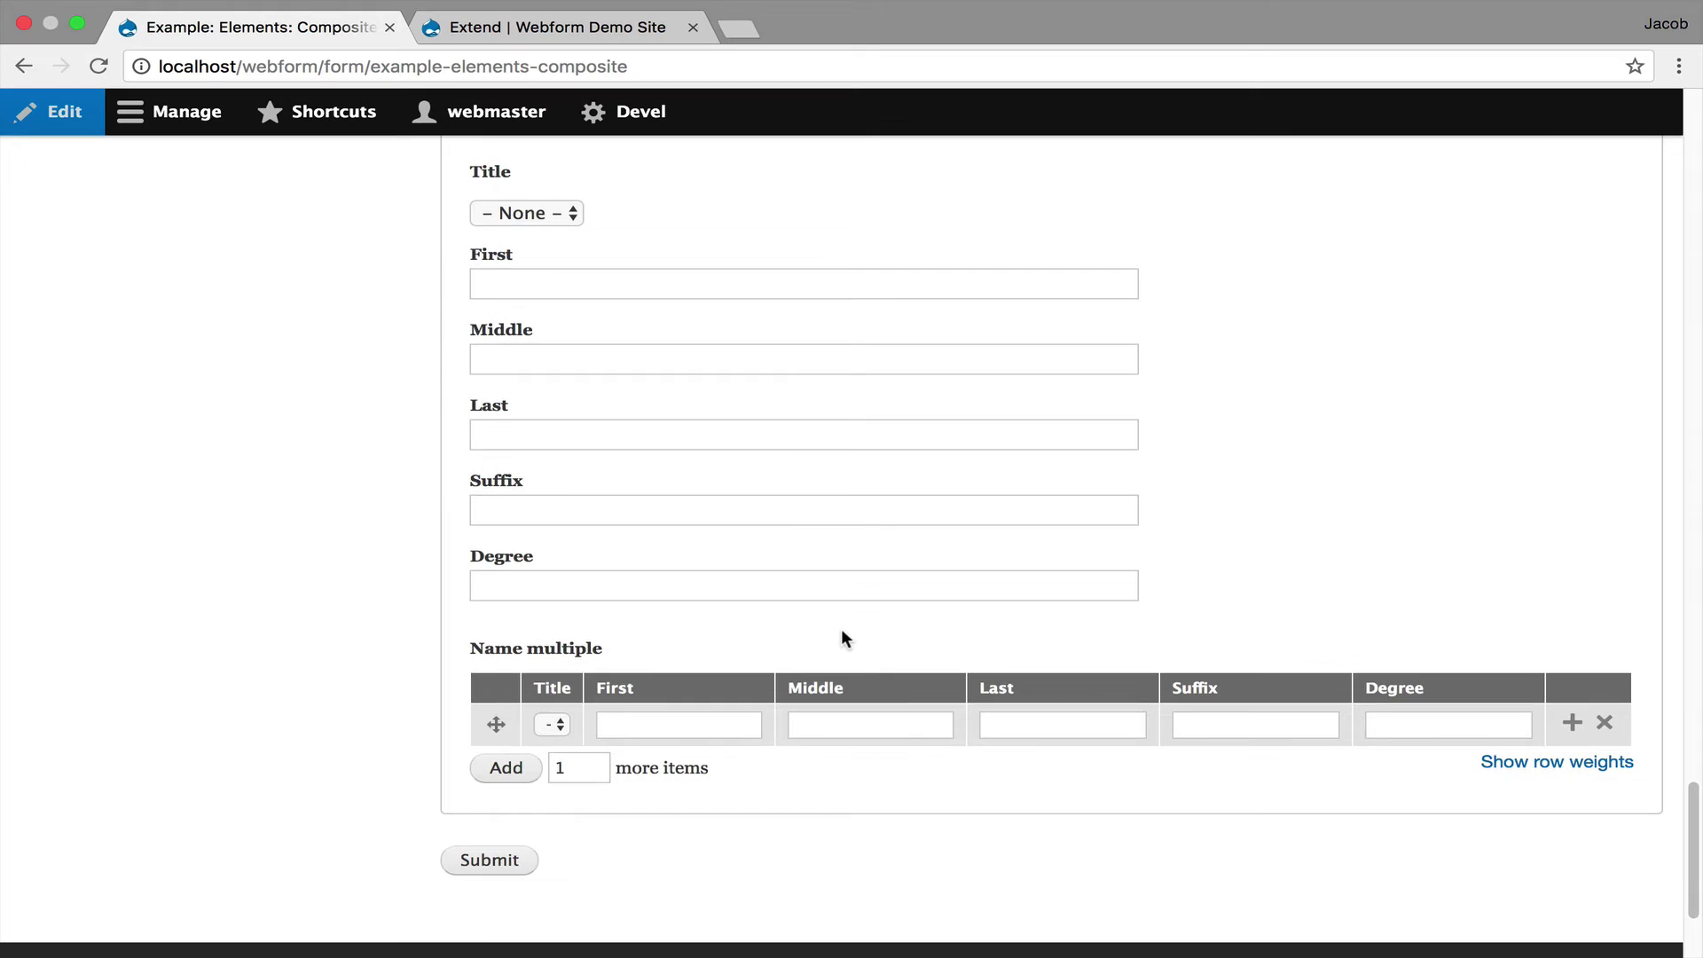
{"action": "left_click", "coordinate": [518, 769]}
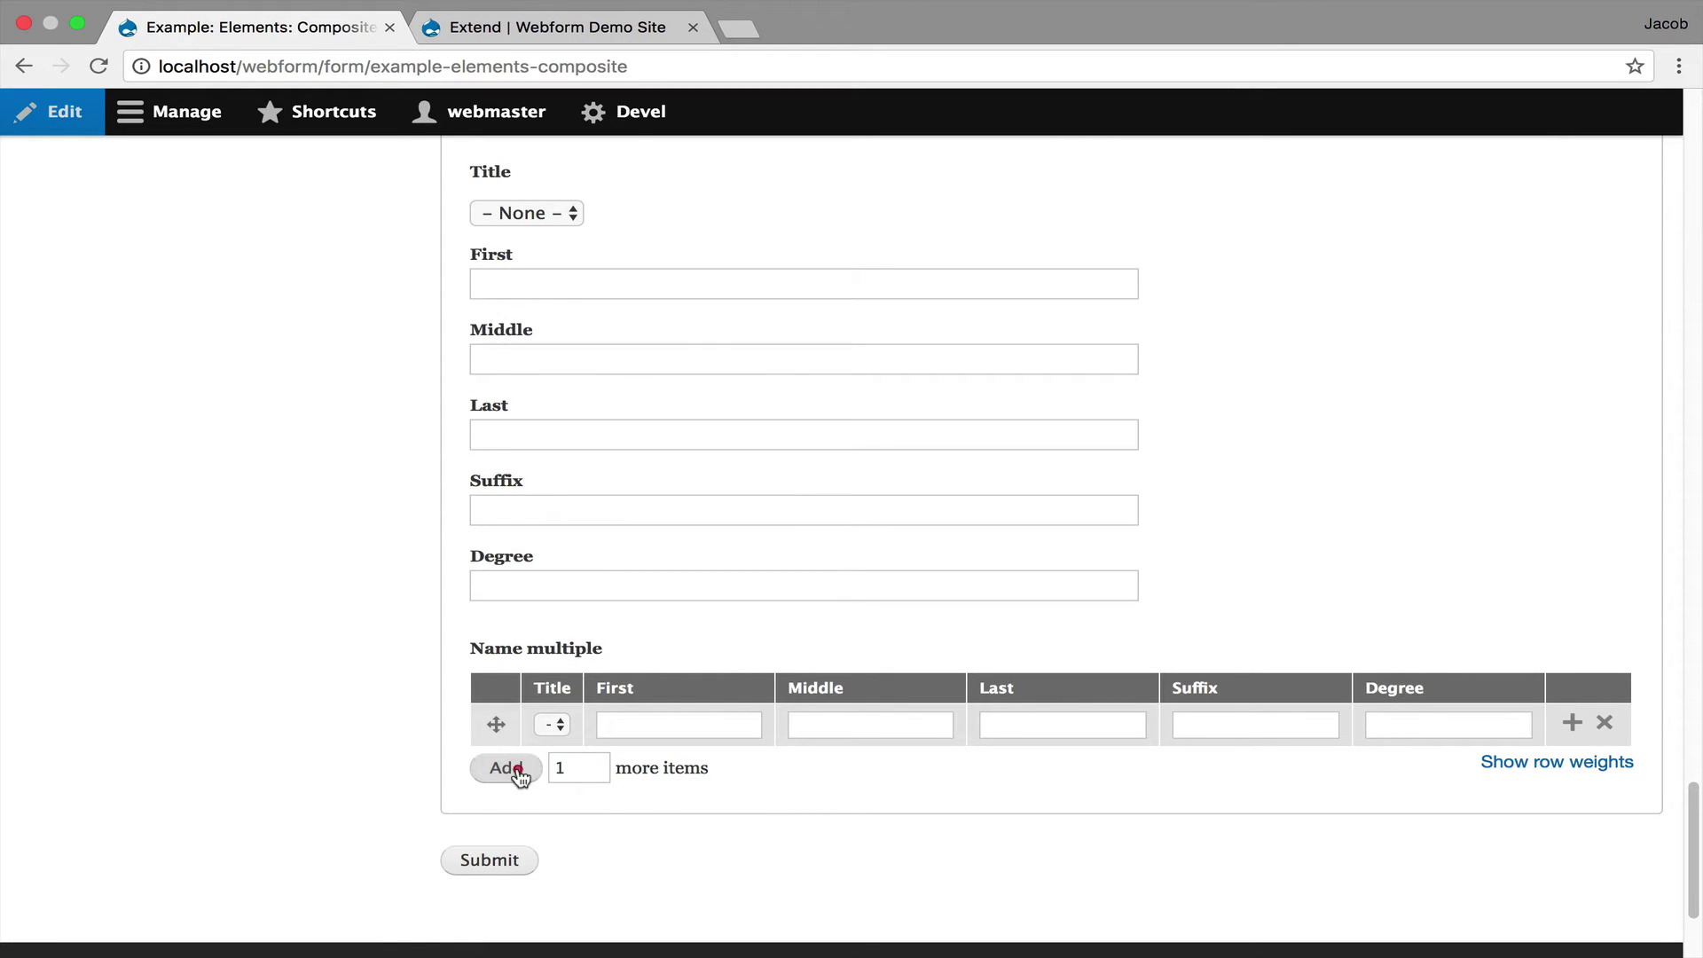
{"action": "scroll", "coordinate": [642, 662], "scroll_direction": "up", "scroll_amount": 20}
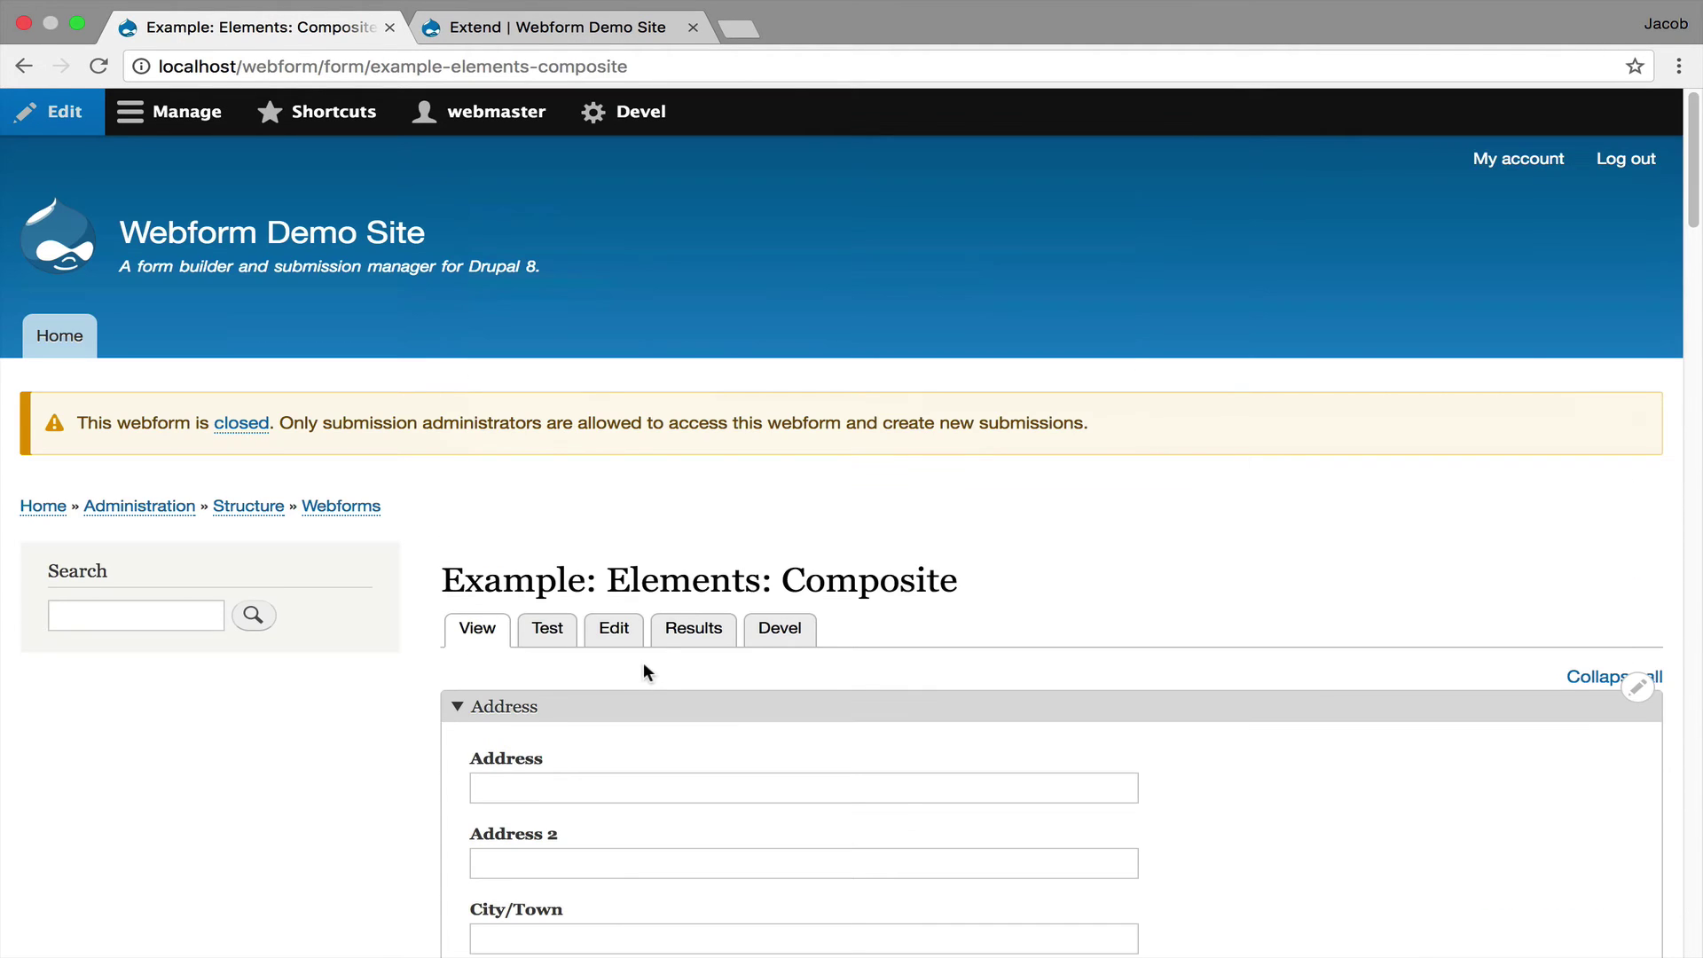
{"action": "left_click", "coordinate": [619, 628]}
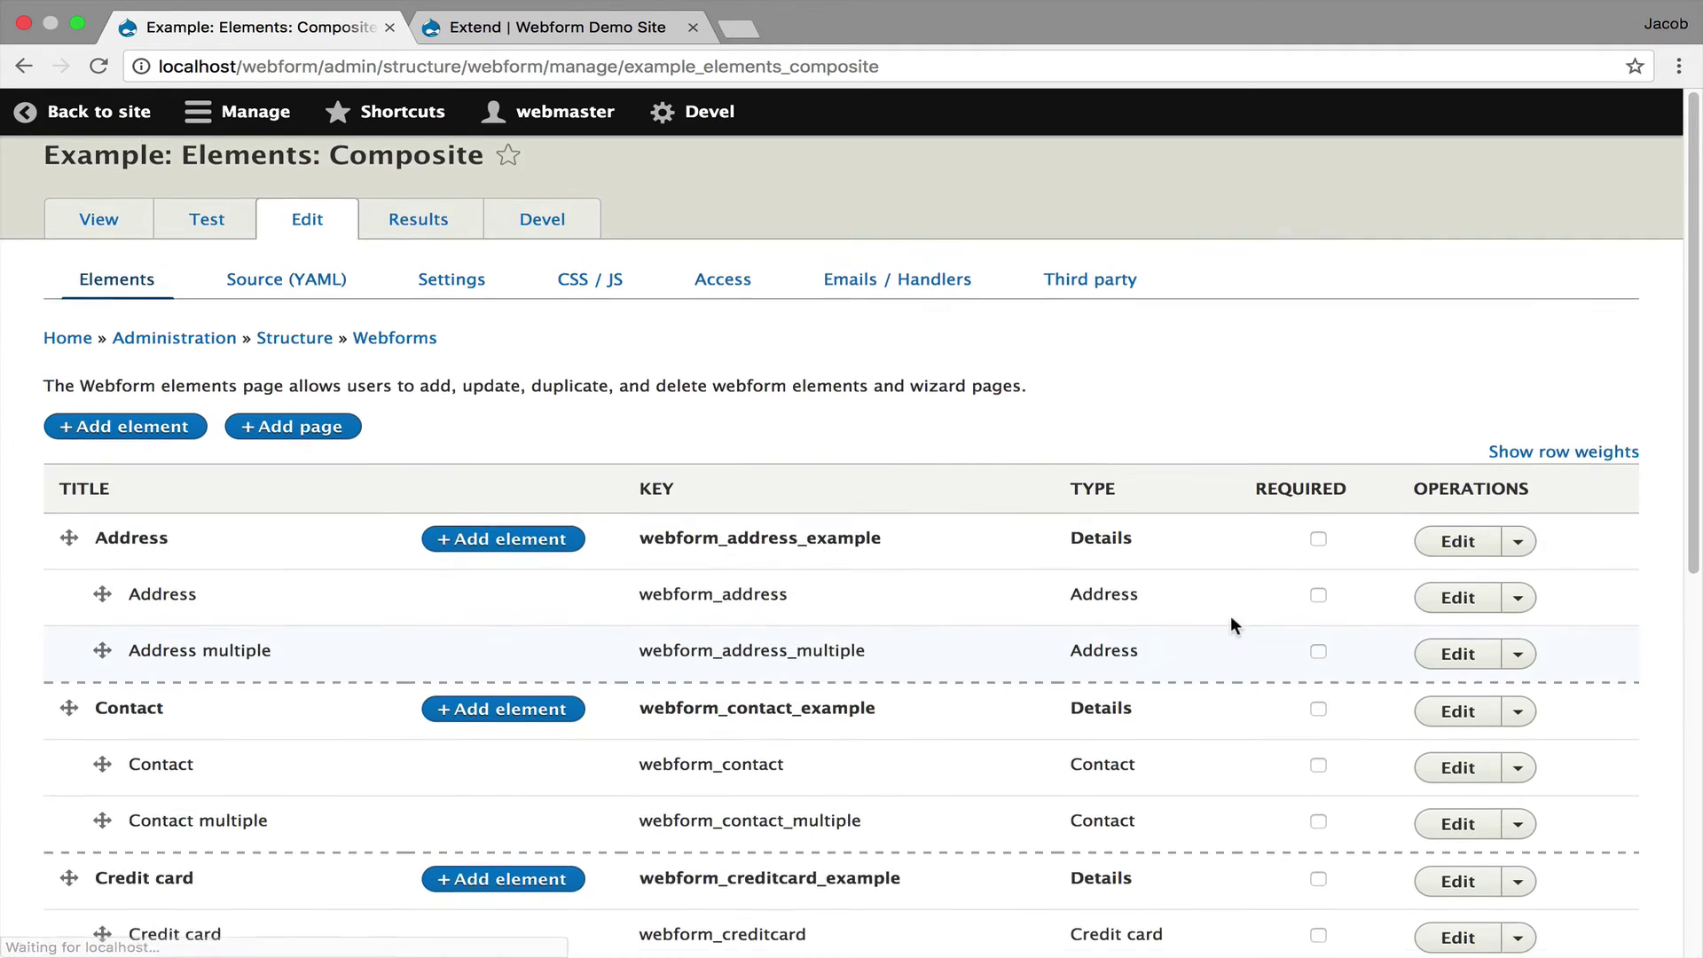
{"action": "left_click", "coordinate": [1458, 688]}
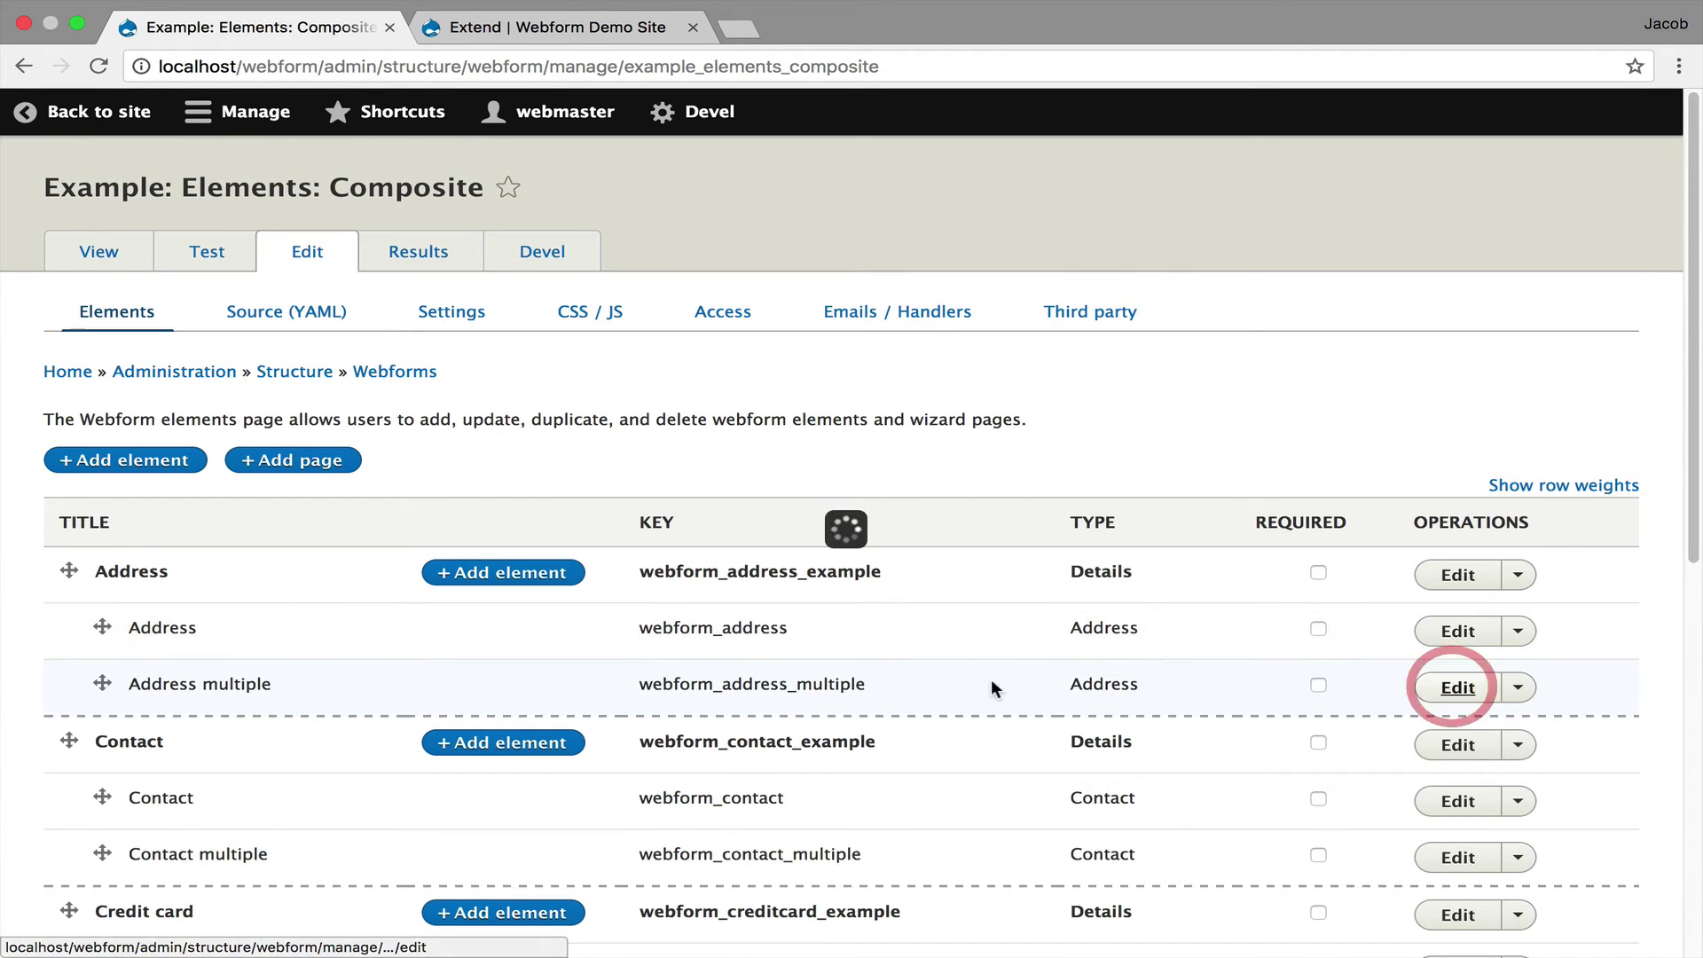
{"action": "scroll", "coordinate": [1157, 726], "scroll_direction": "down", "scroll_amount": 3}
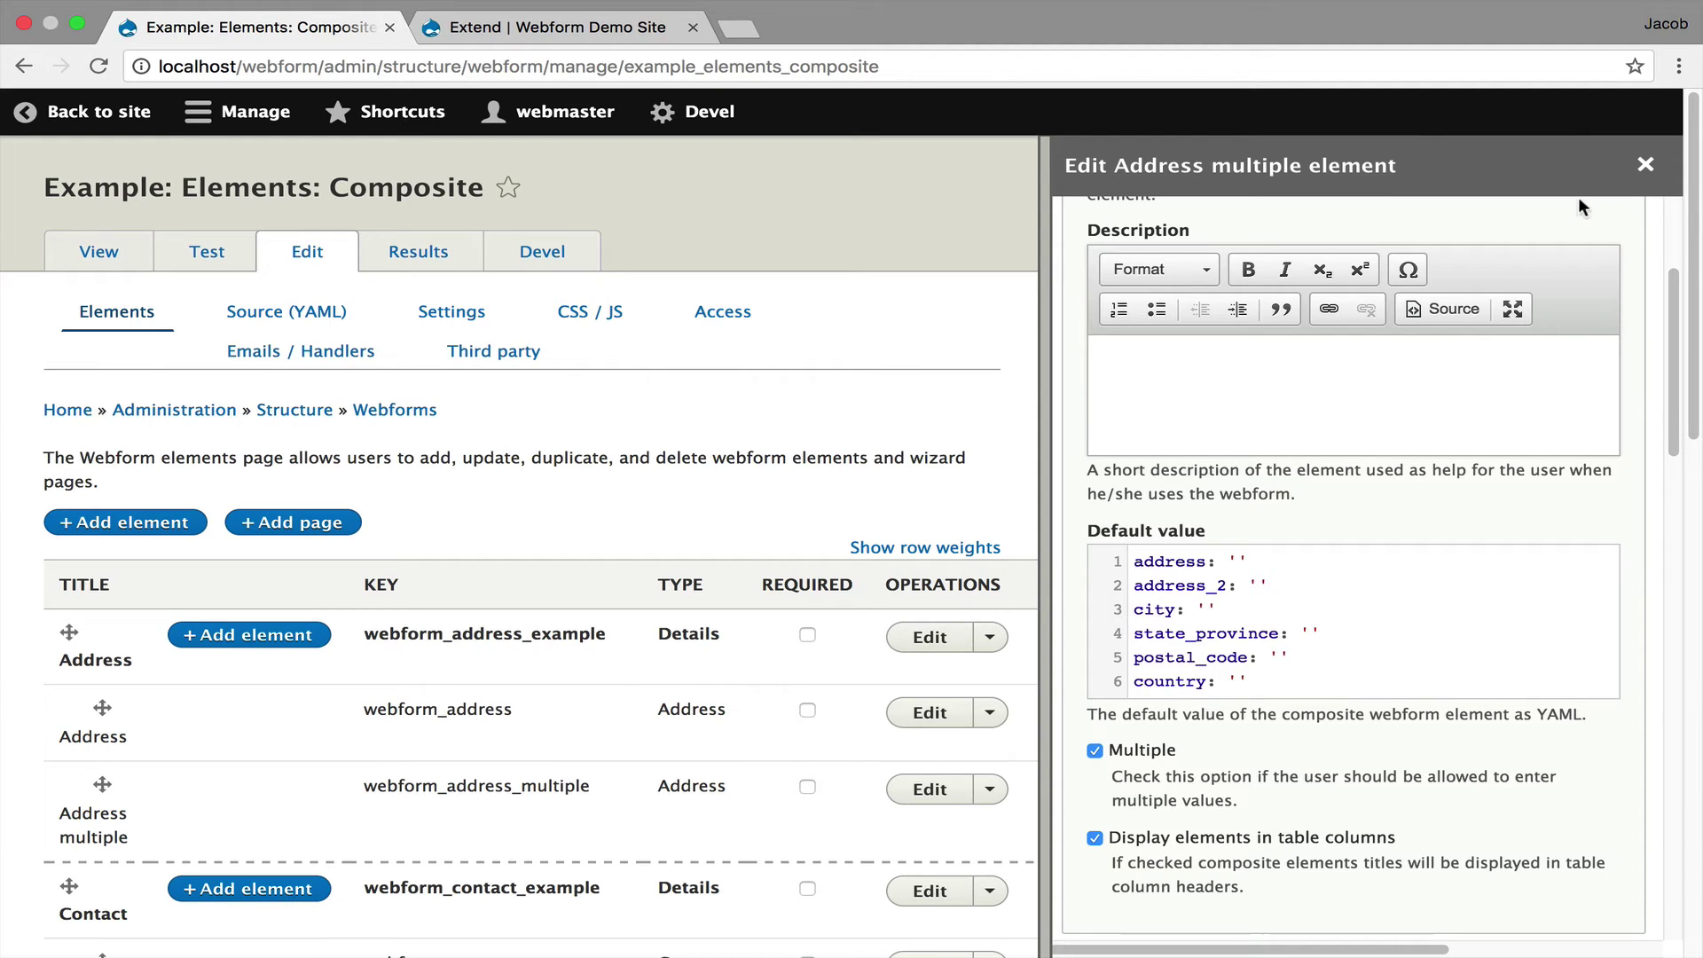
{"action": "left_click", "coordinate": [1645, 164]}
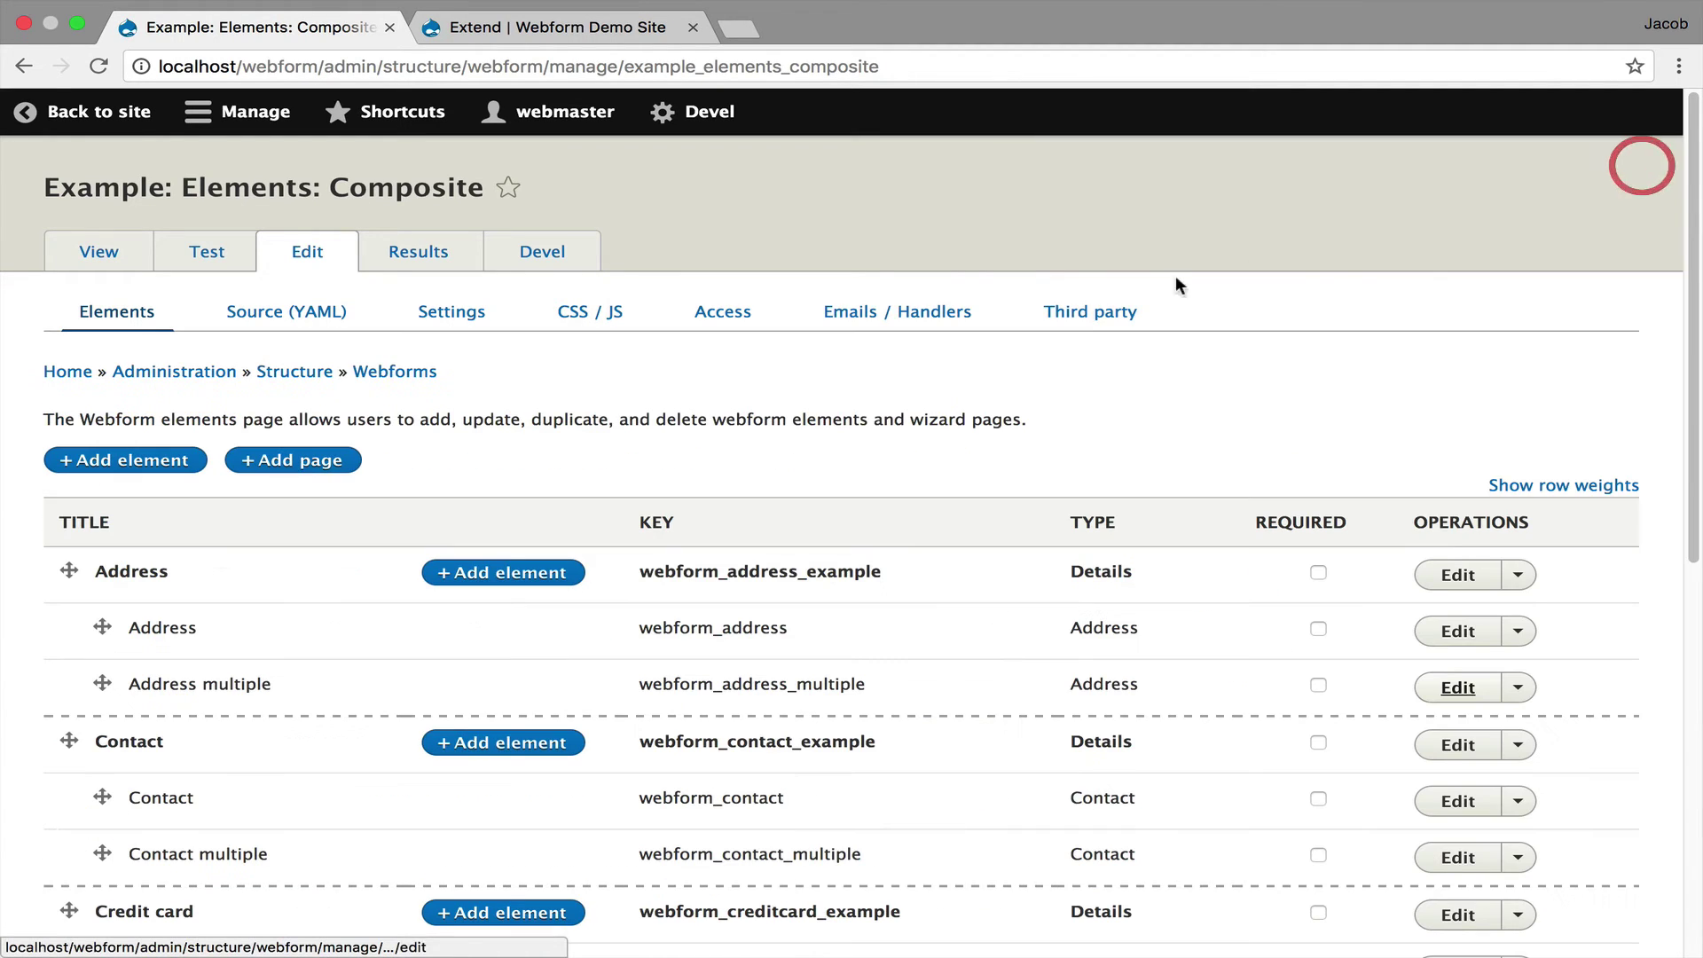
Step: From the webforms list, open Example: Wizard's test form prefilled with sample data
{"action": "left_click", "coordinate": [406, 376]}
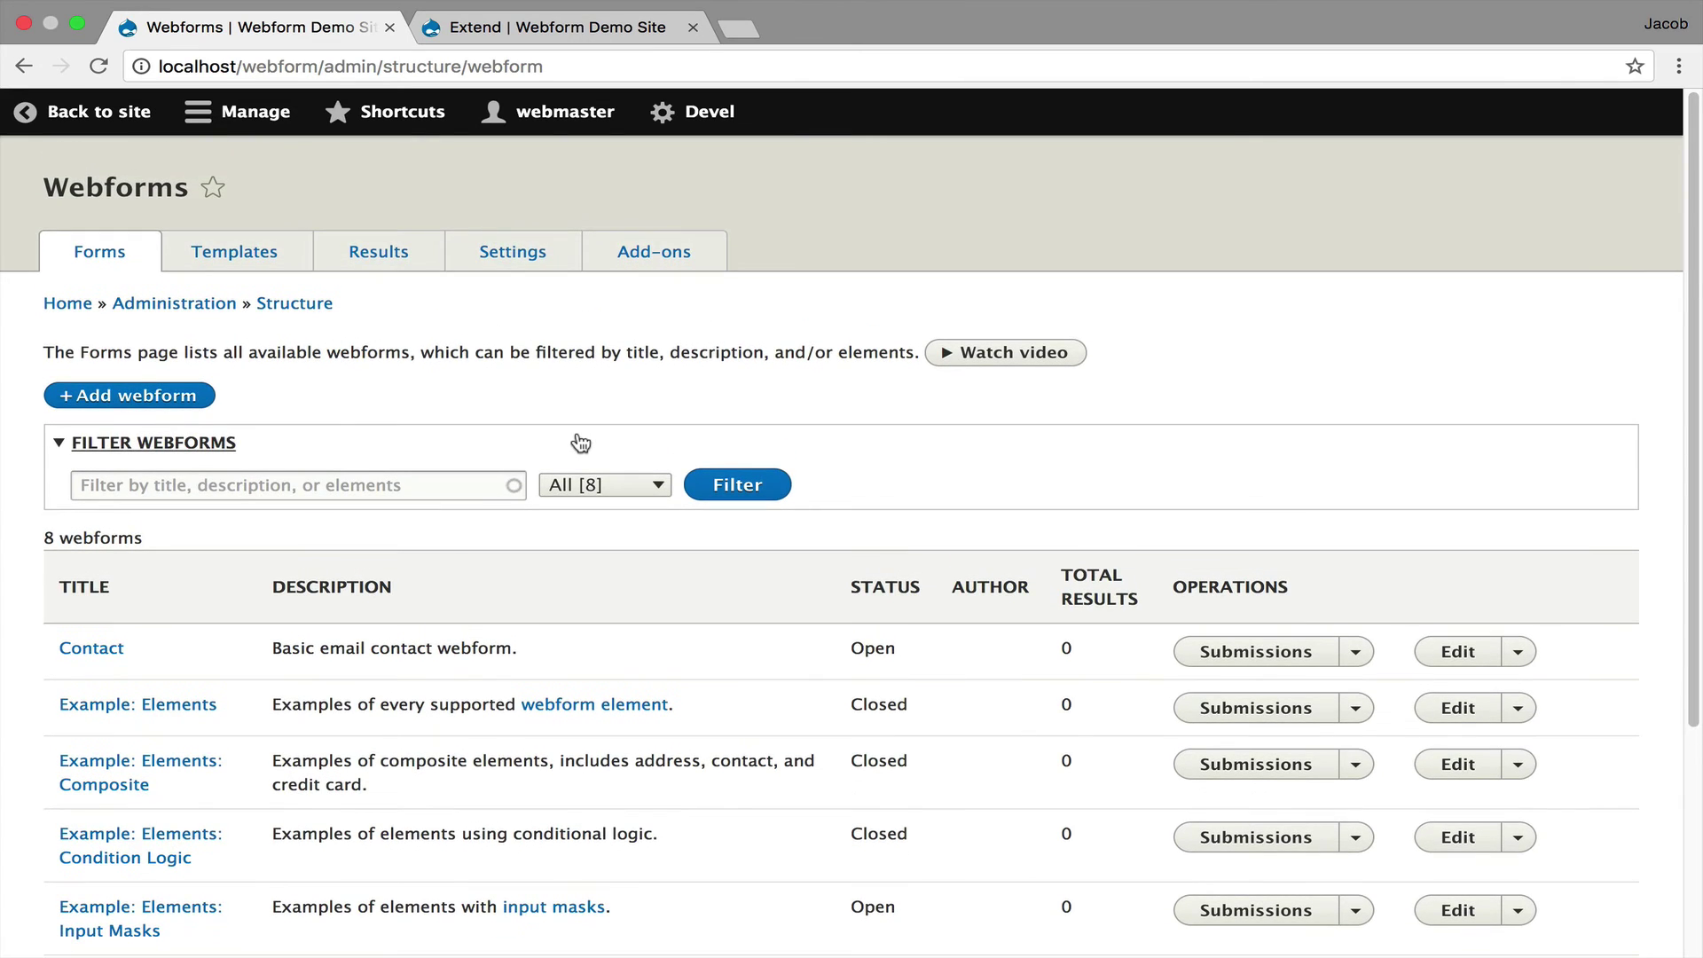
{"action": "scroll", "coordinate": [581, 442], "scroll_direction": "down", "scroll_amount": 7}
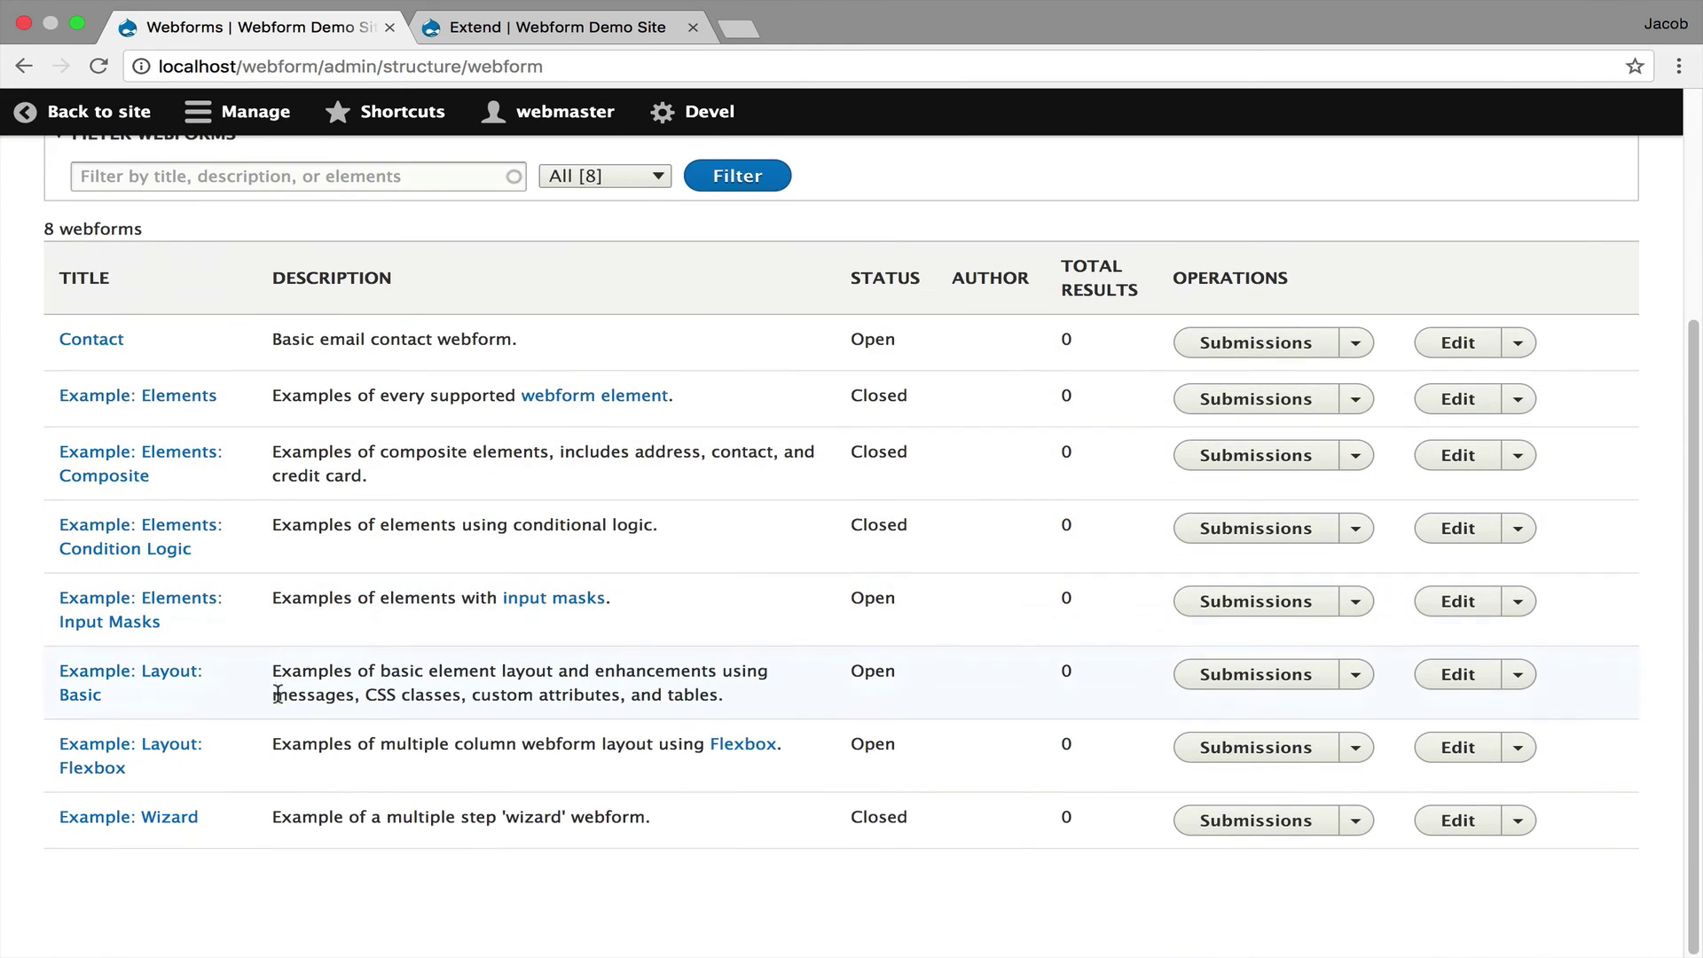
{"action": "left_click", "coordinate": [186, 818]}
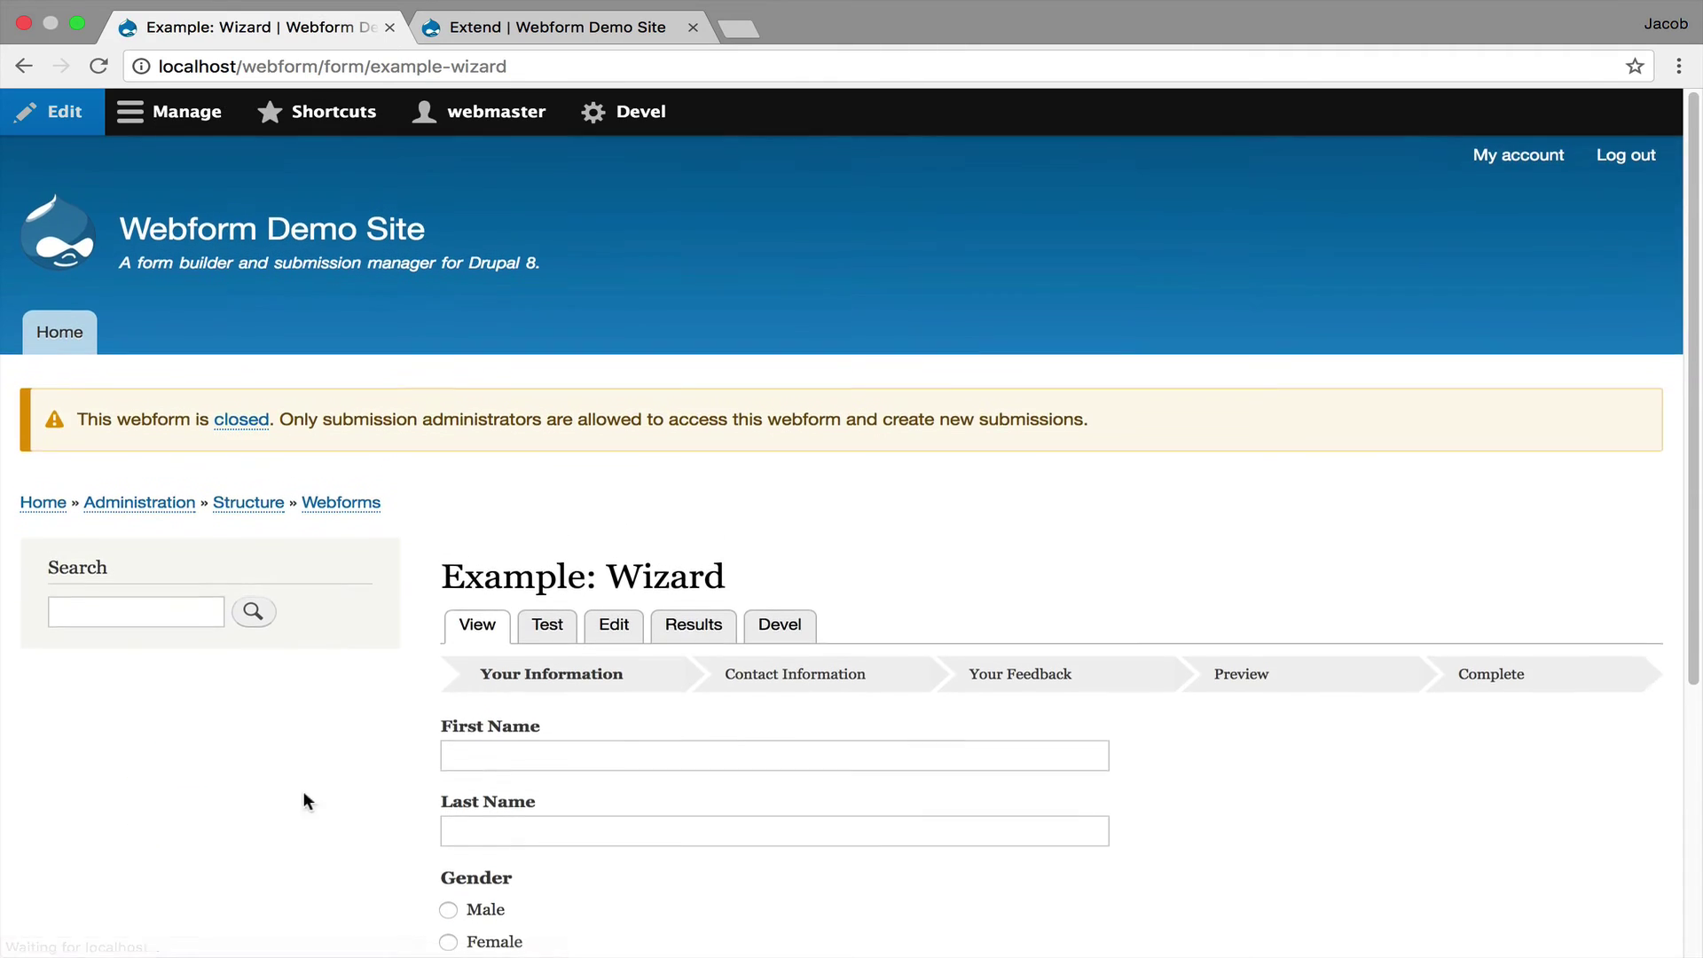
{"action": "left_click", "coordinate": [551, 630]}
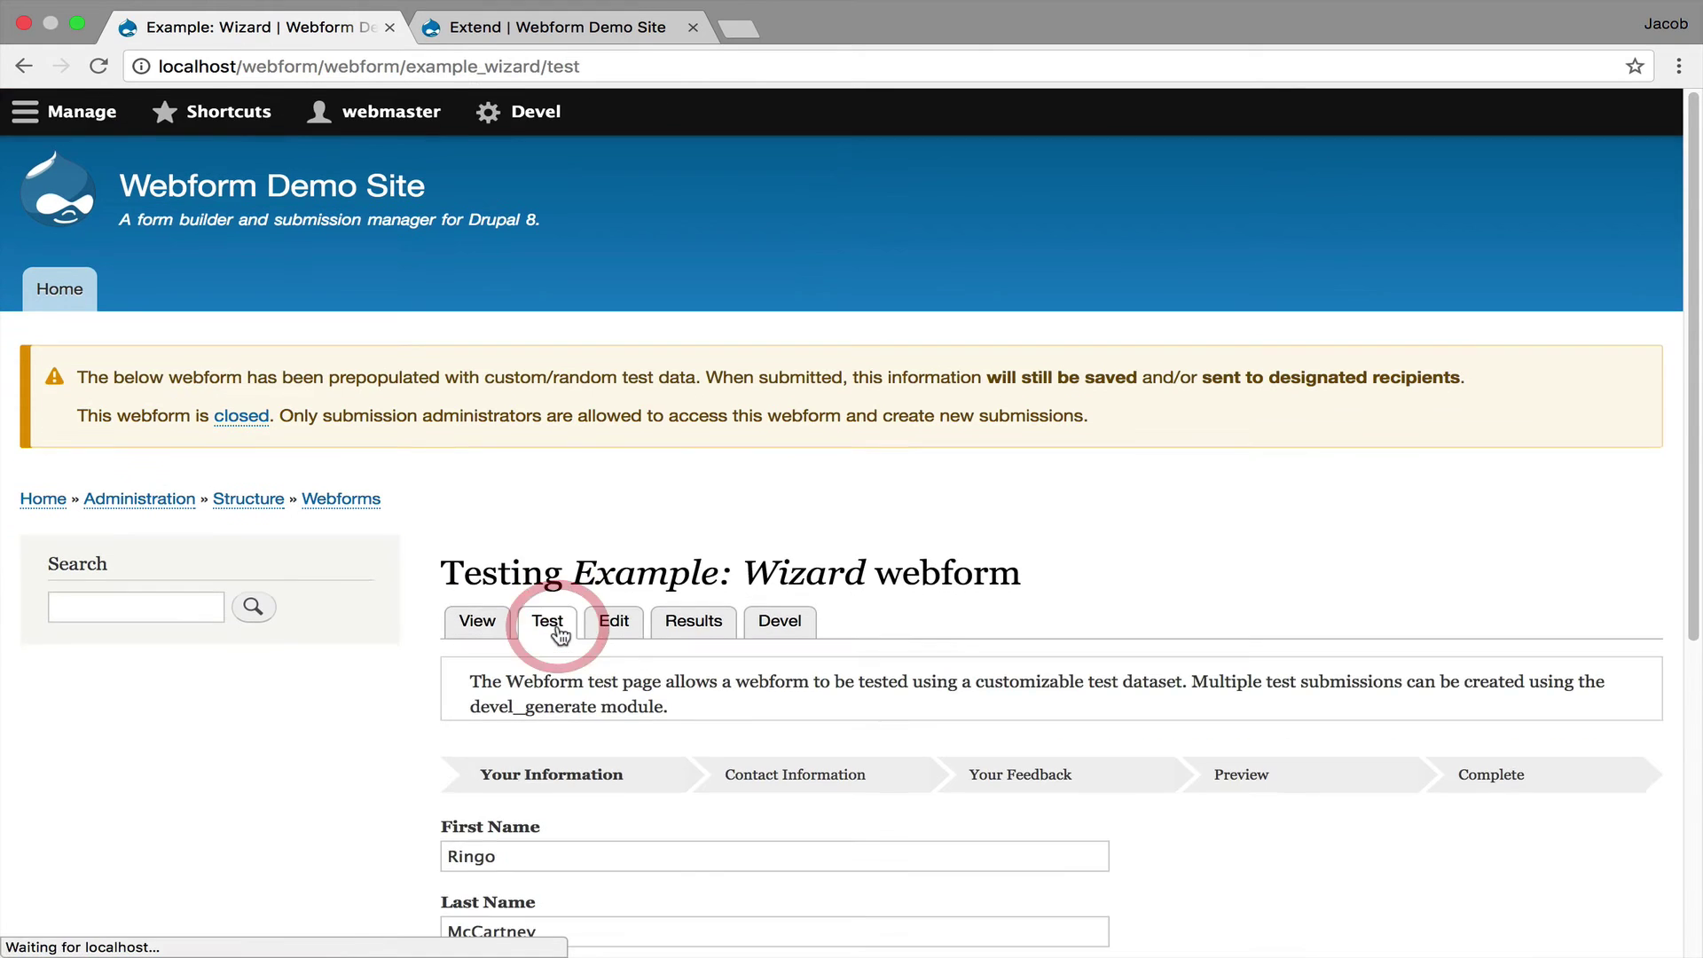
Step: Page through Contact Information and Your Feedback, preview, and submit the test entry
{"action": "scroll", "coordinate": [557, 631], "scroll_direction": "down", "scroll_amount": 5}
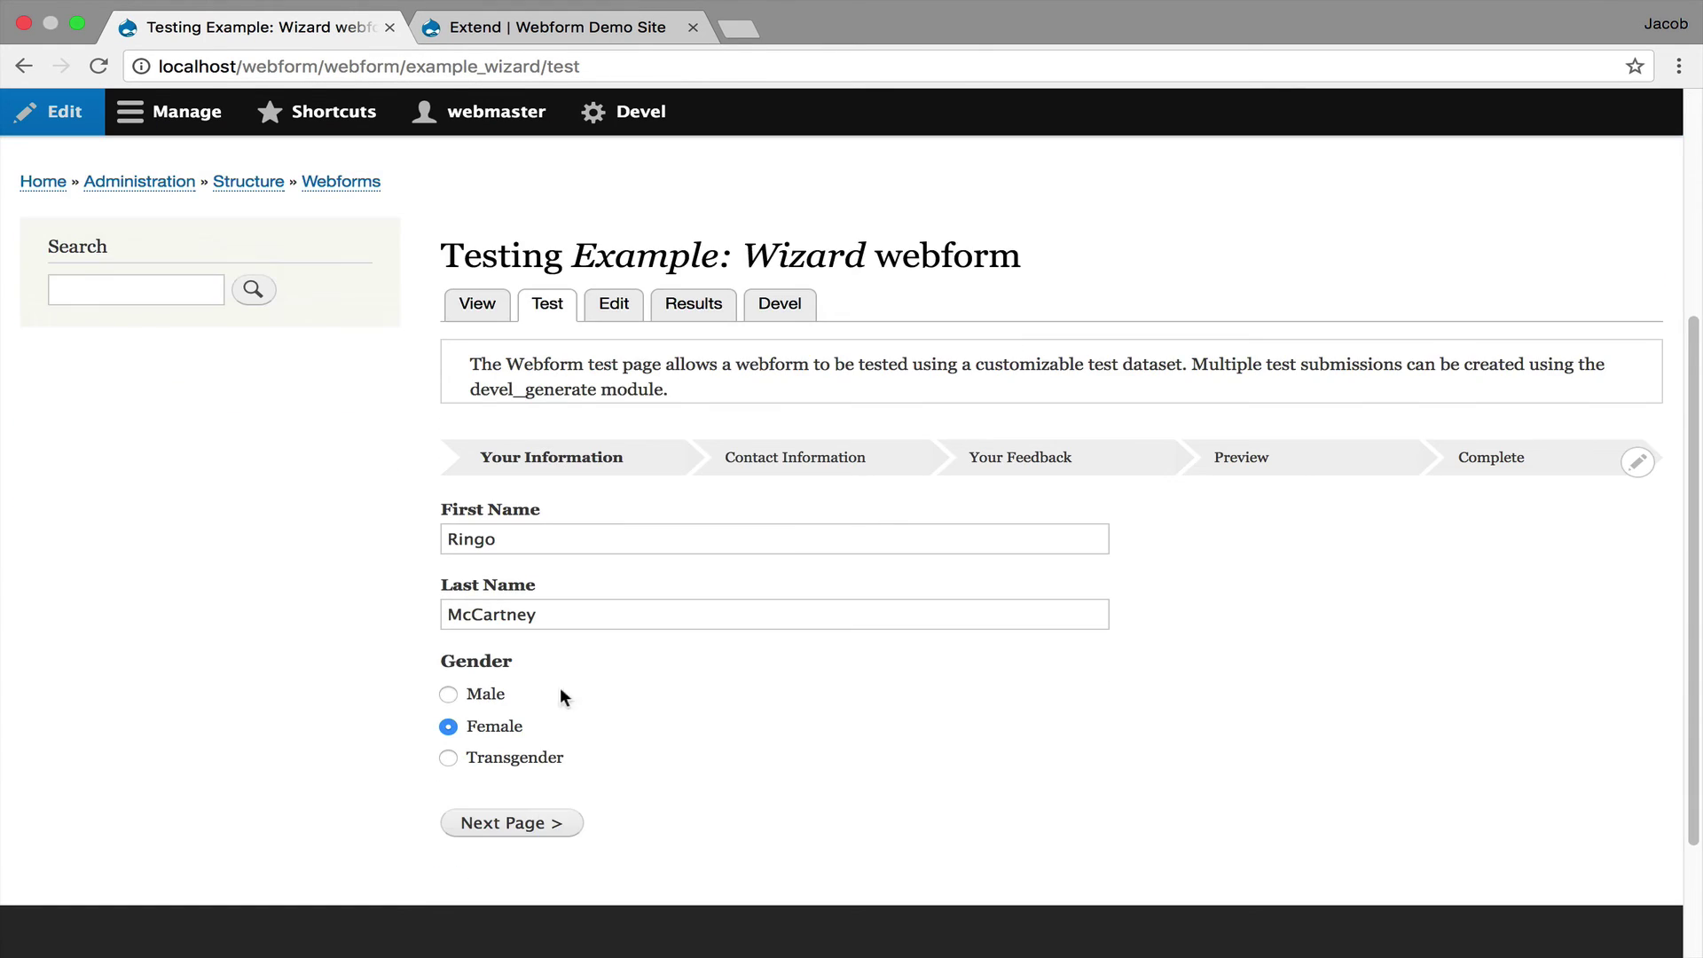
{"action": "left_click", "coordinate": [545, 825]}
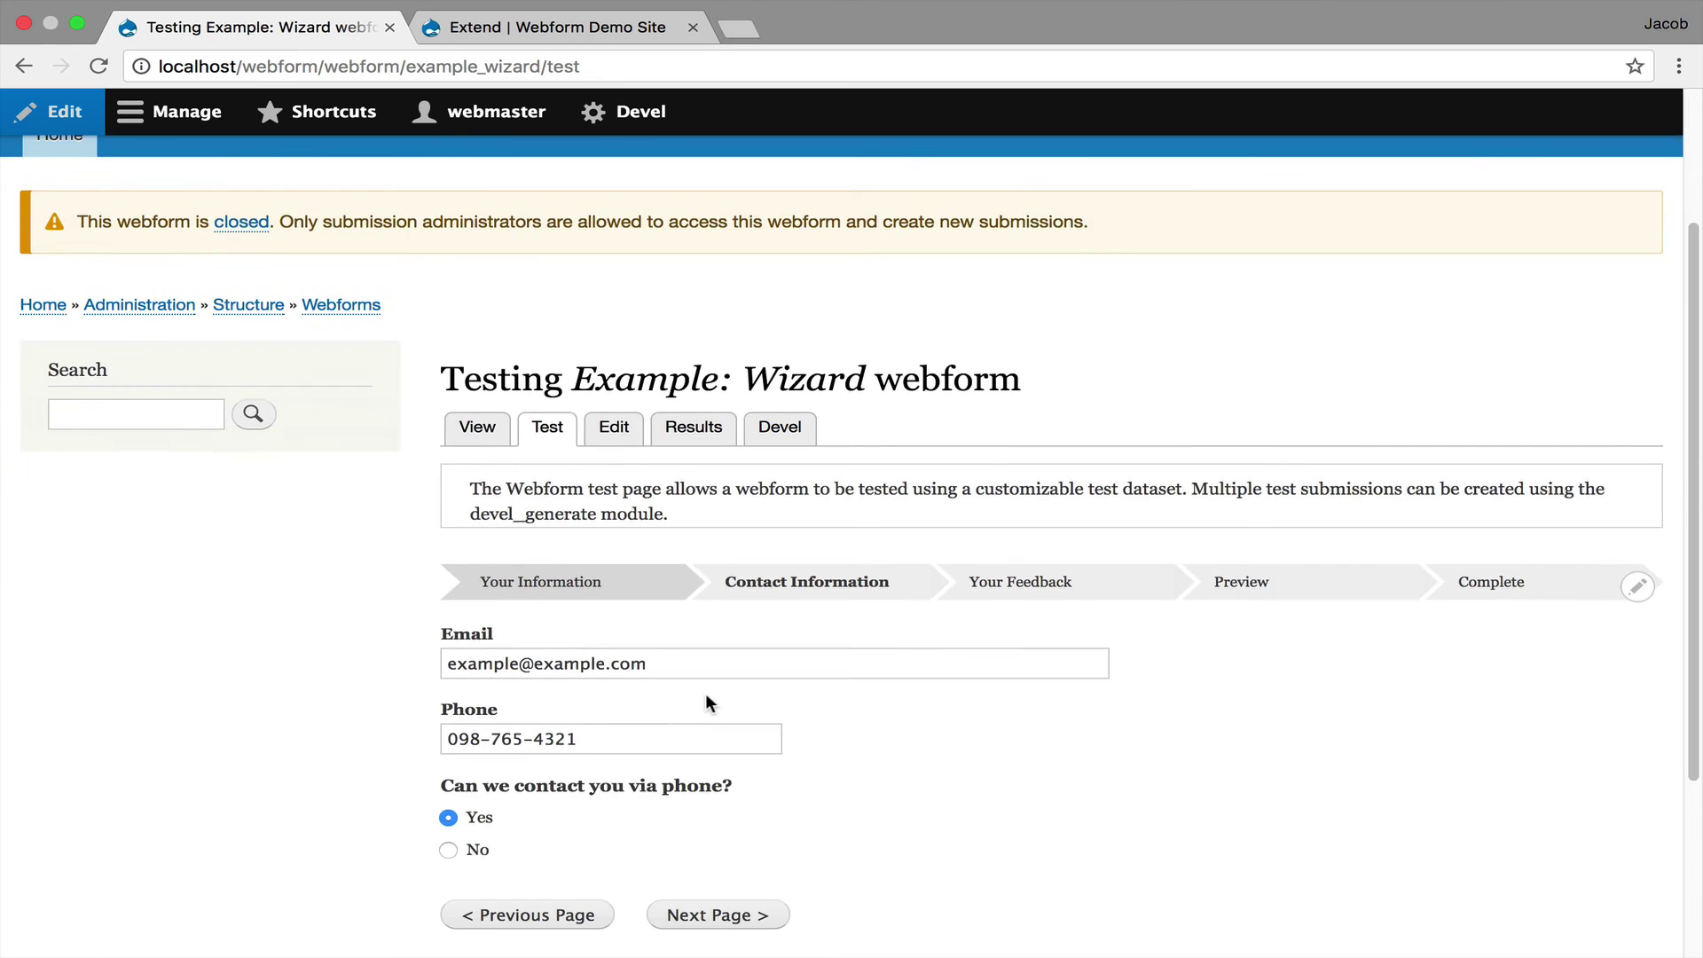
{"action": "scroll", "coordinate": [710, 701], "scroll_direction": "down", "scroll_amount": 3}
{"action": "left_click", "coordinate": [720, 650]}
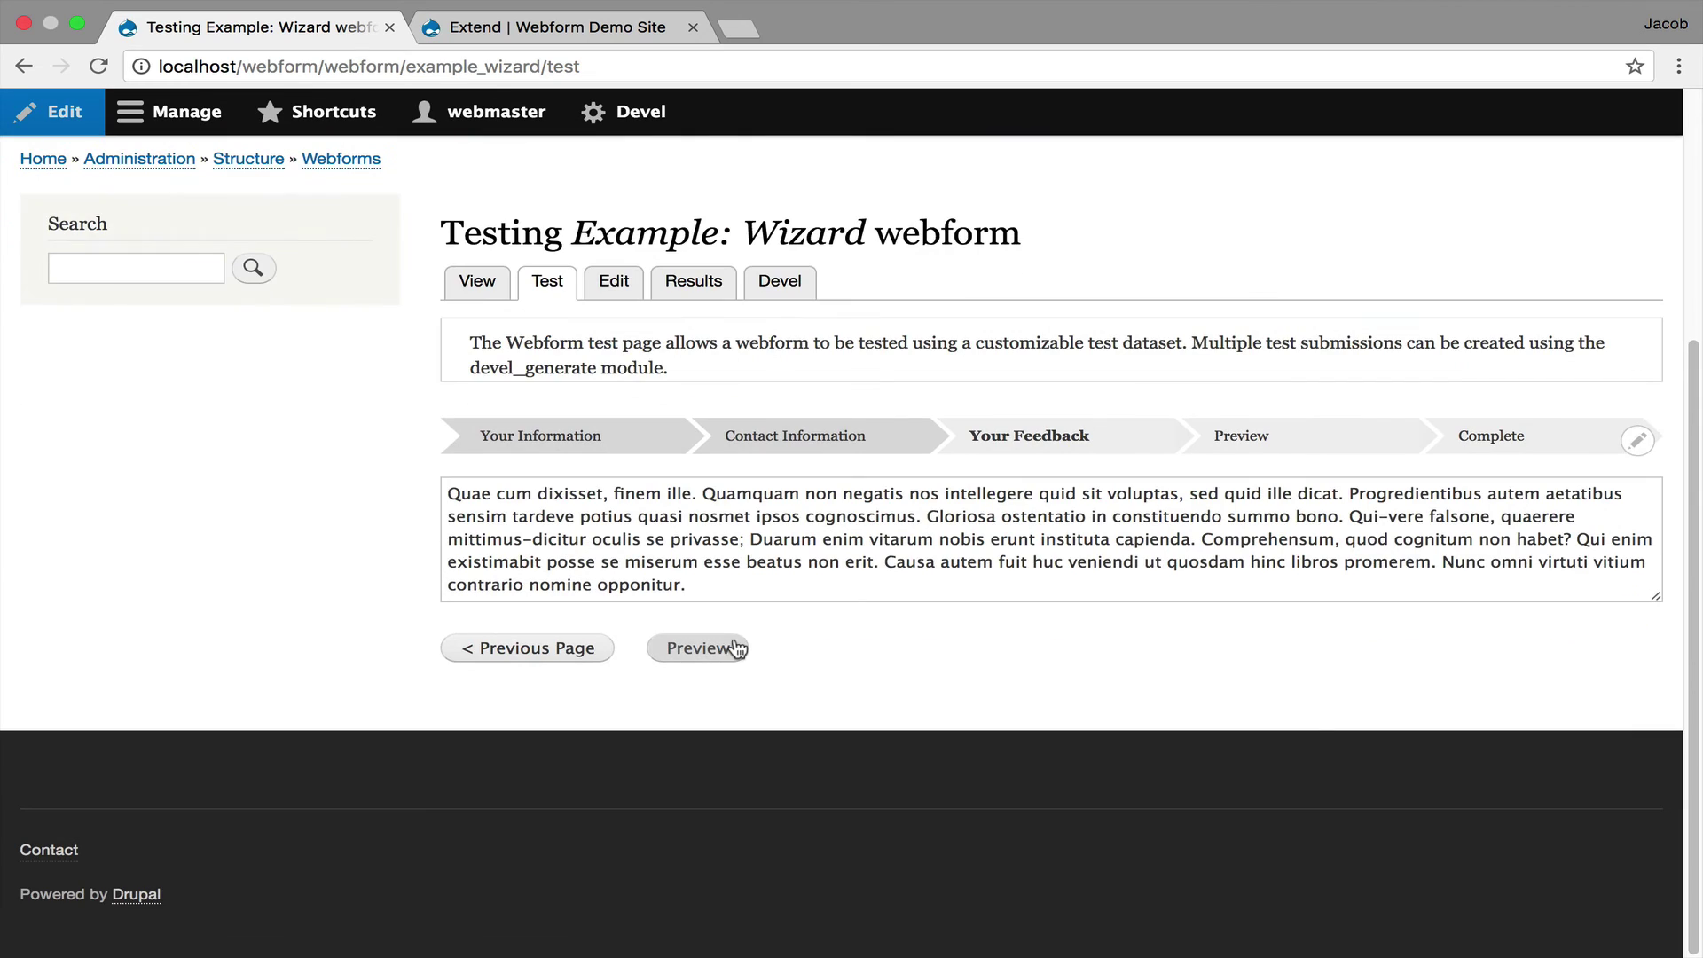
{"action": "left_click", "coordinate": [729, 648]}
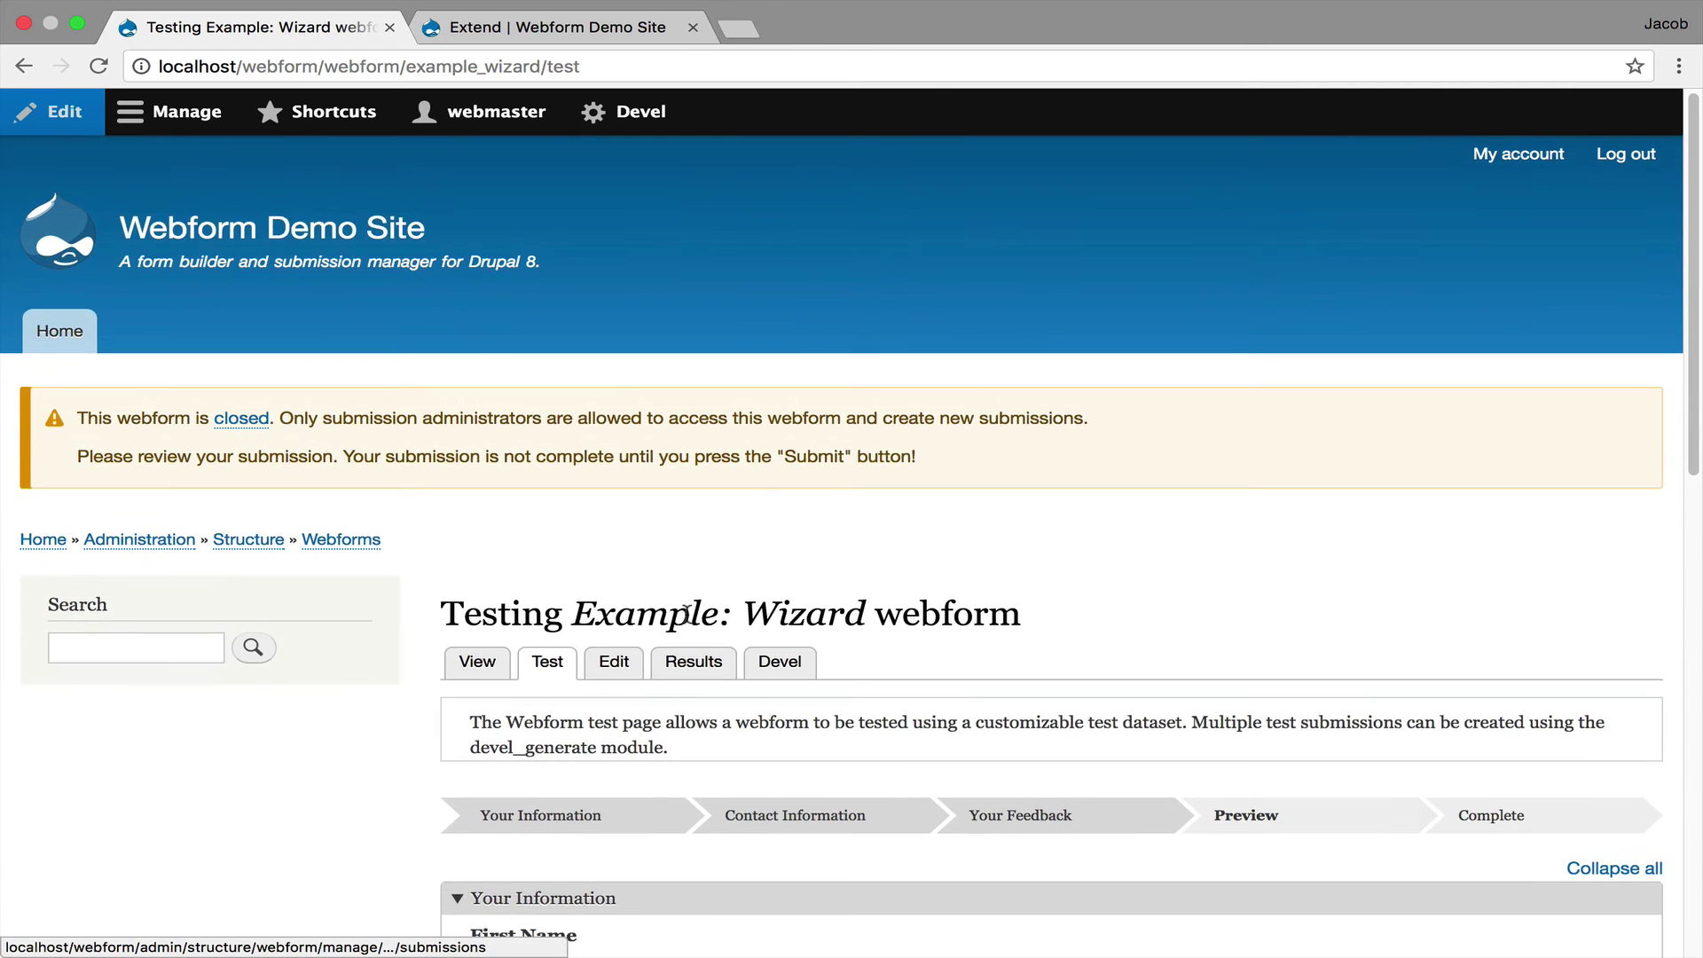
{"action": "scroll", "coordinate": [708, 610], "scroll_direction": "down", "scroll_amount": 6}
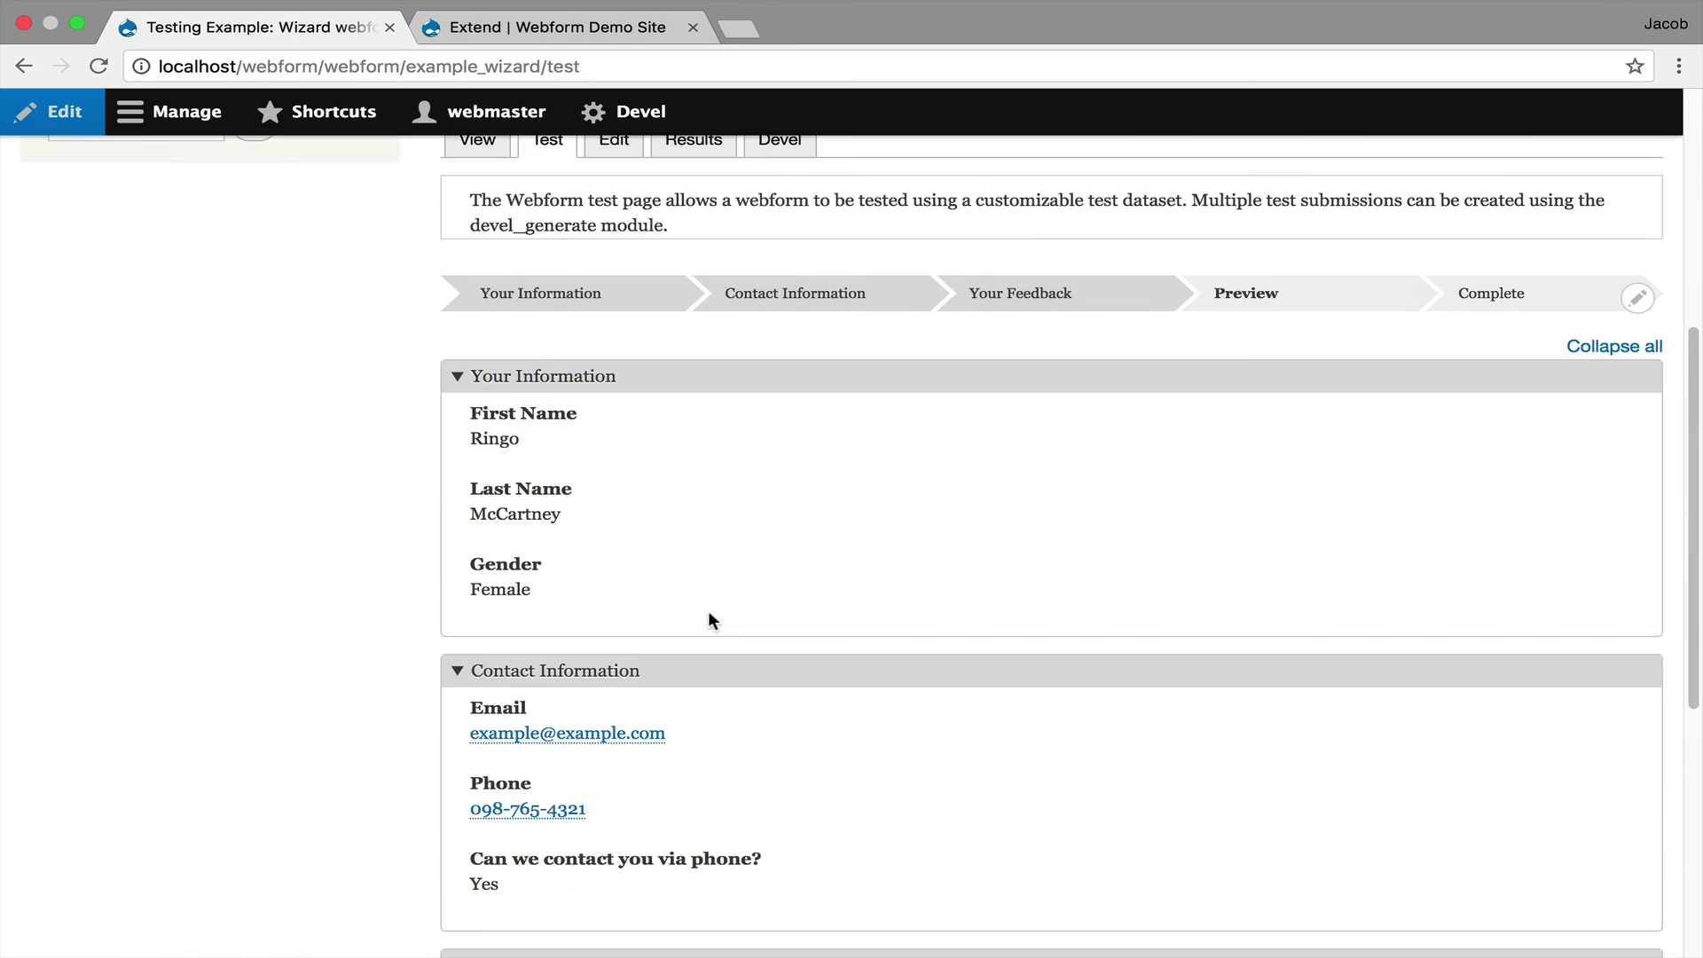
{"action": "left_click", "coordinate": [644, 869]}
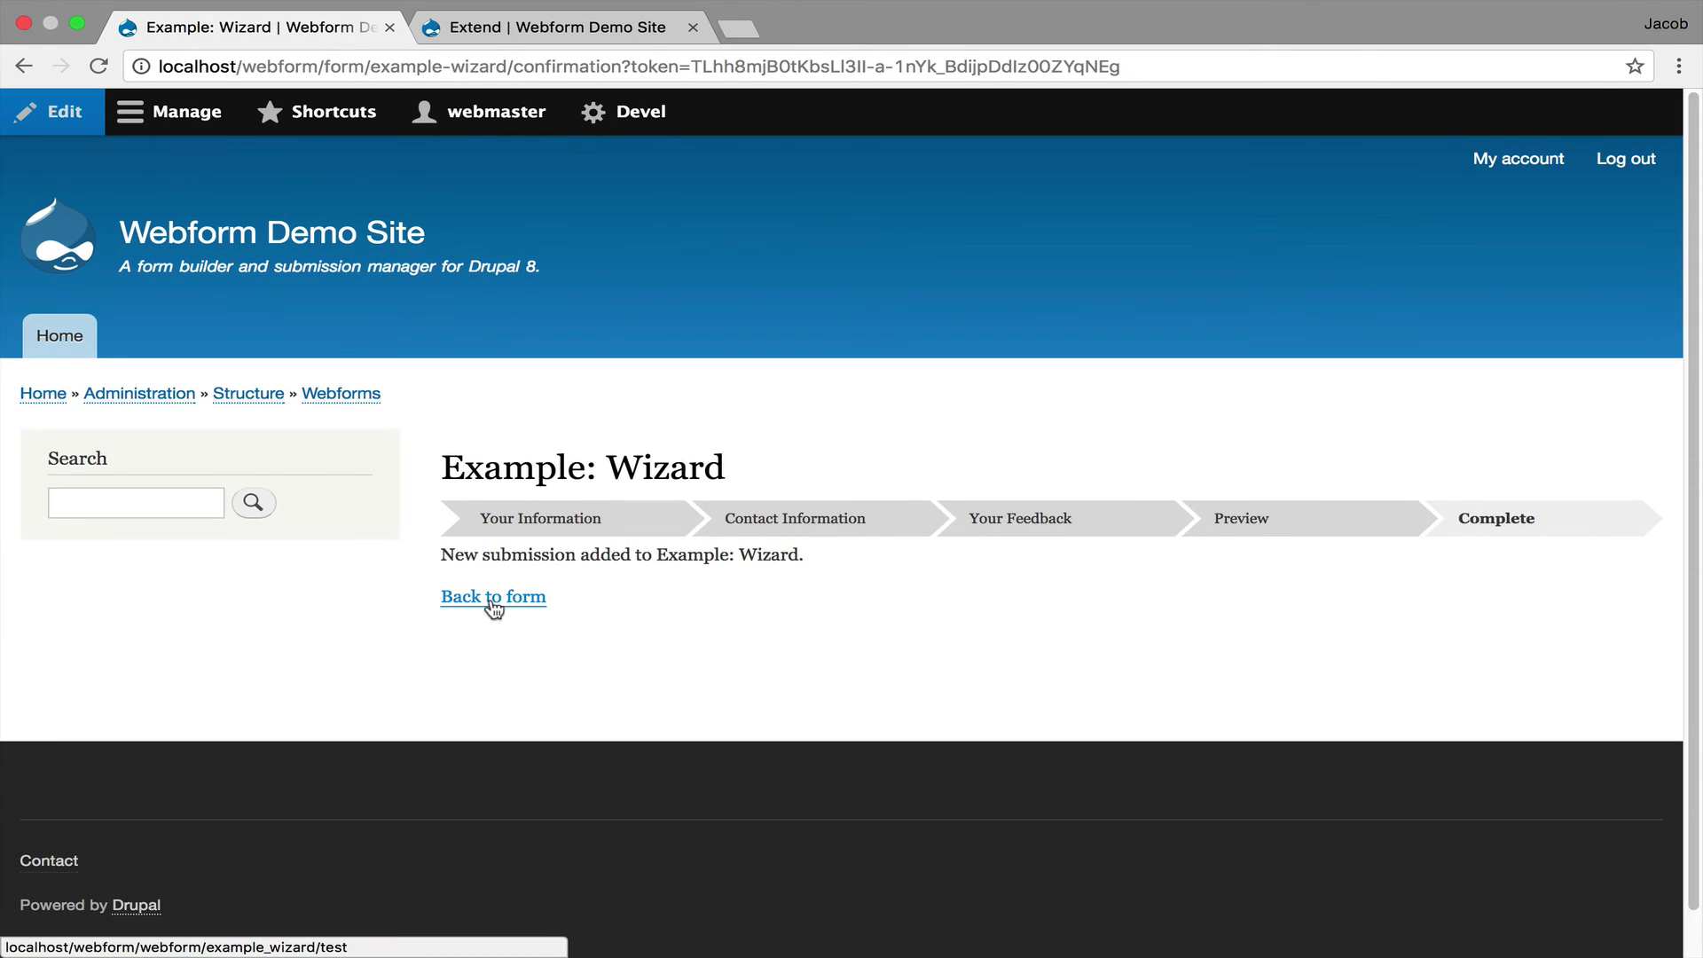
Step: Edit submission 1 from Example: Wizard's results, paging through Contact Information to Your Feedback
{"action": "left_click", "coordinate": [487, 602]}
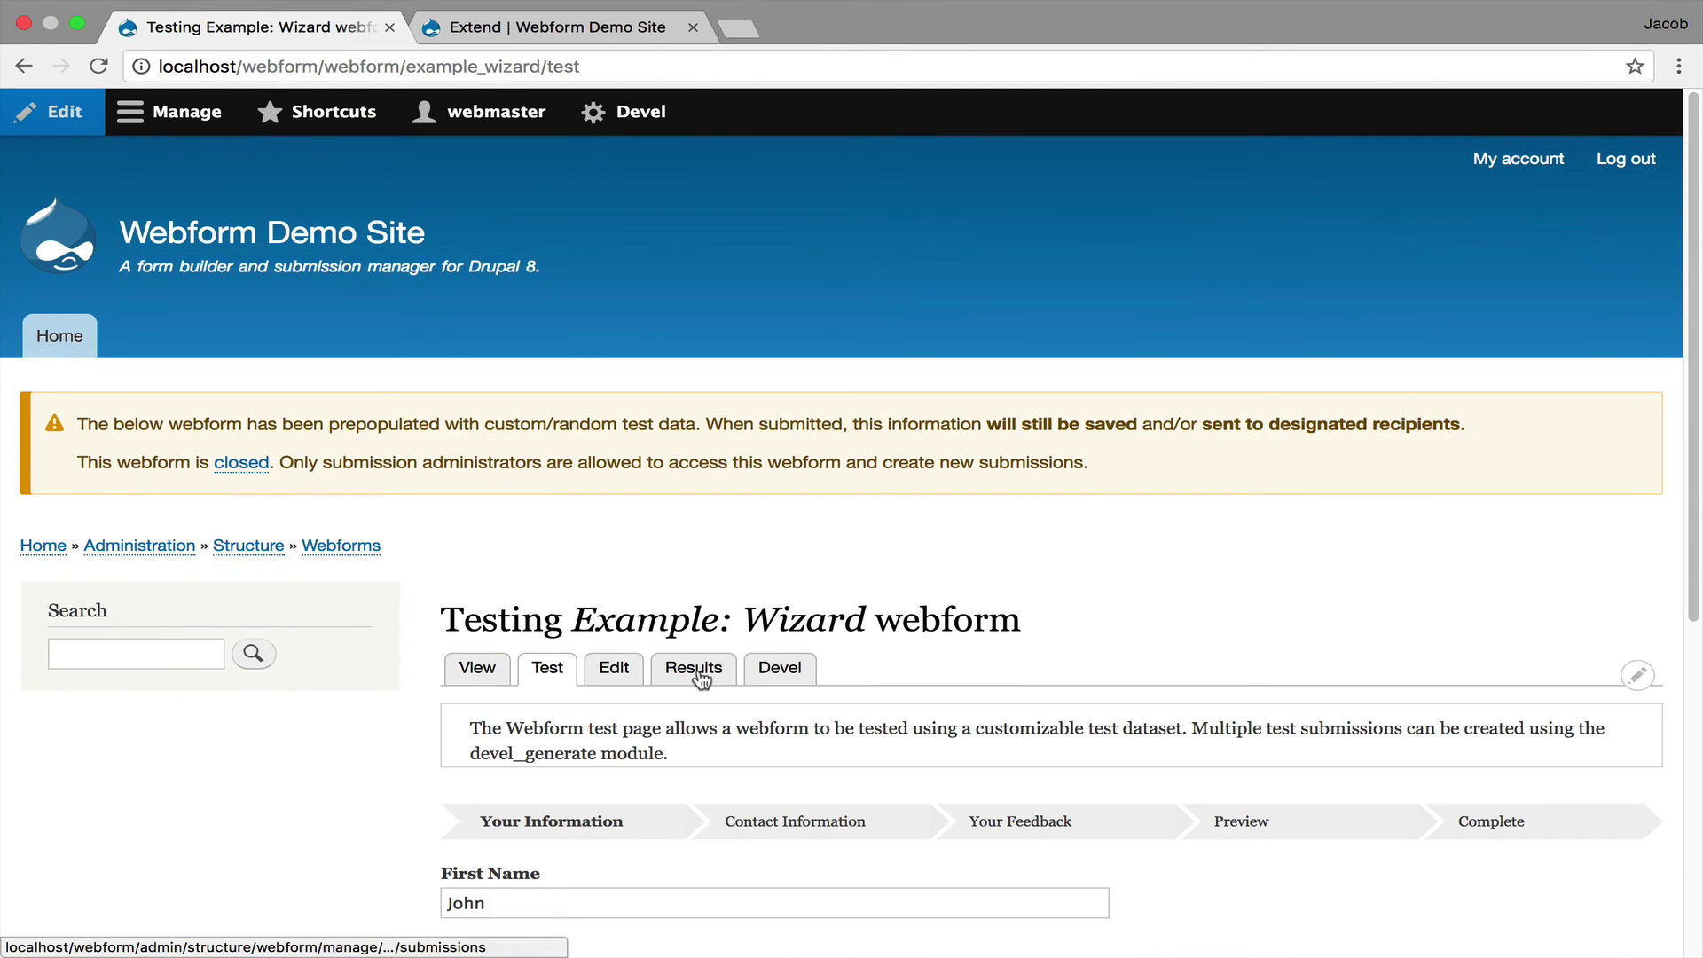
{"action": "left_click", "coordinate": [699, 674]}
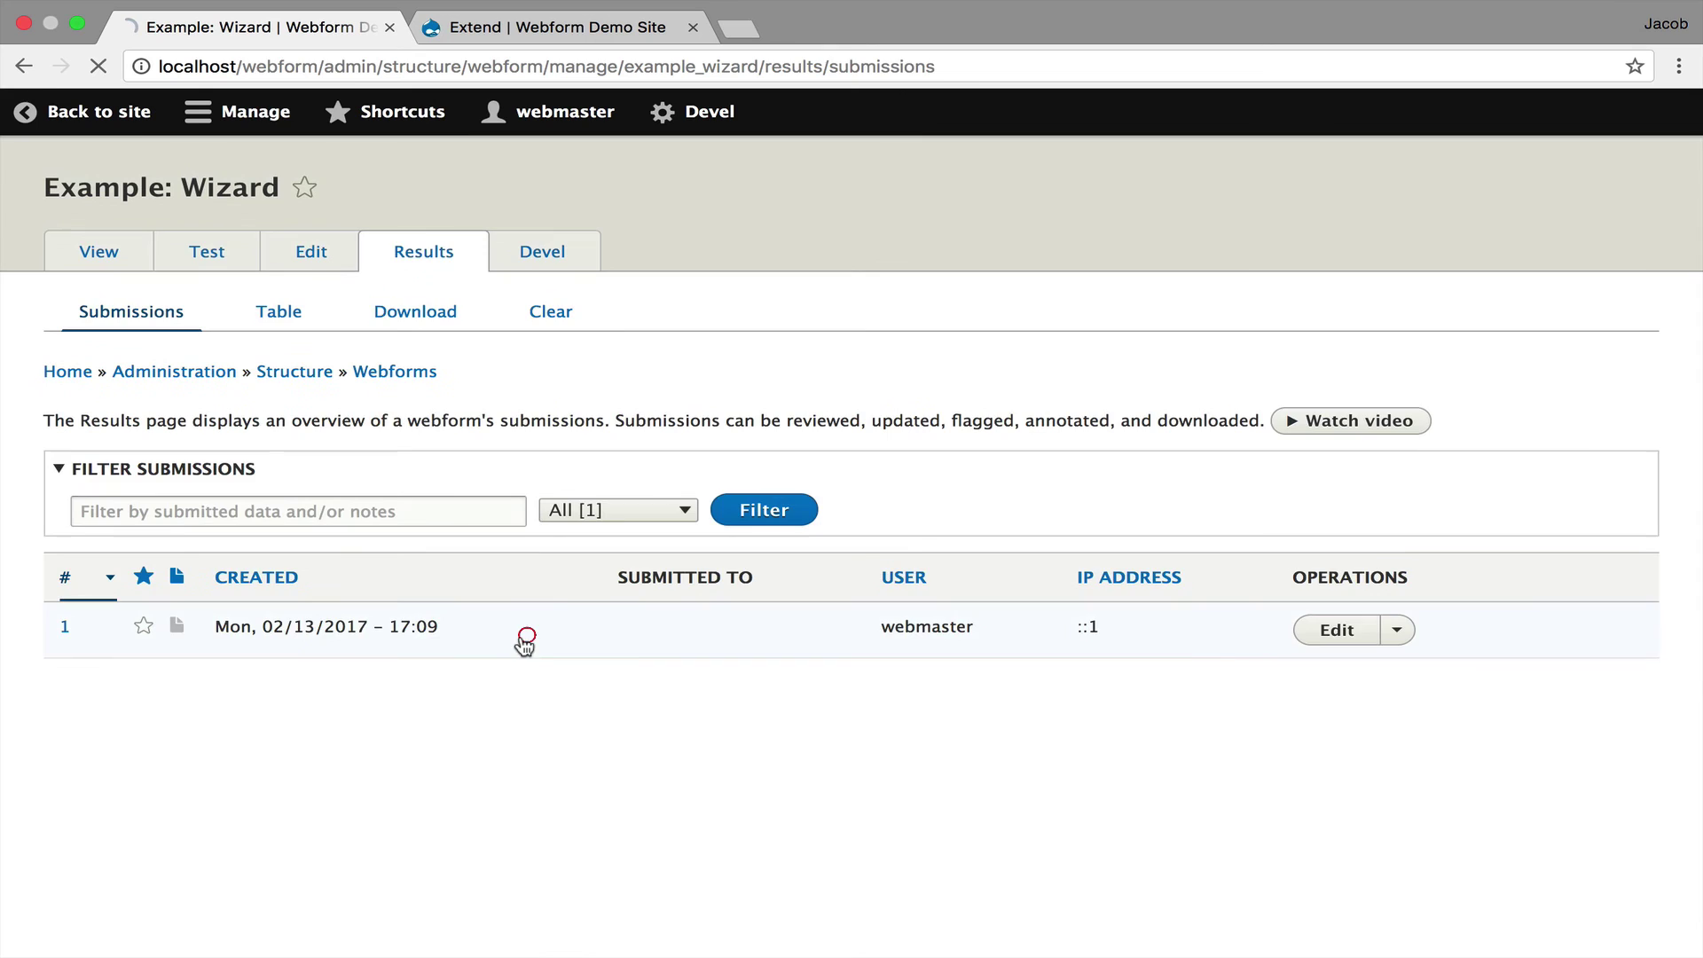
{"action": "left_click", "coordinate": [520, 639]}
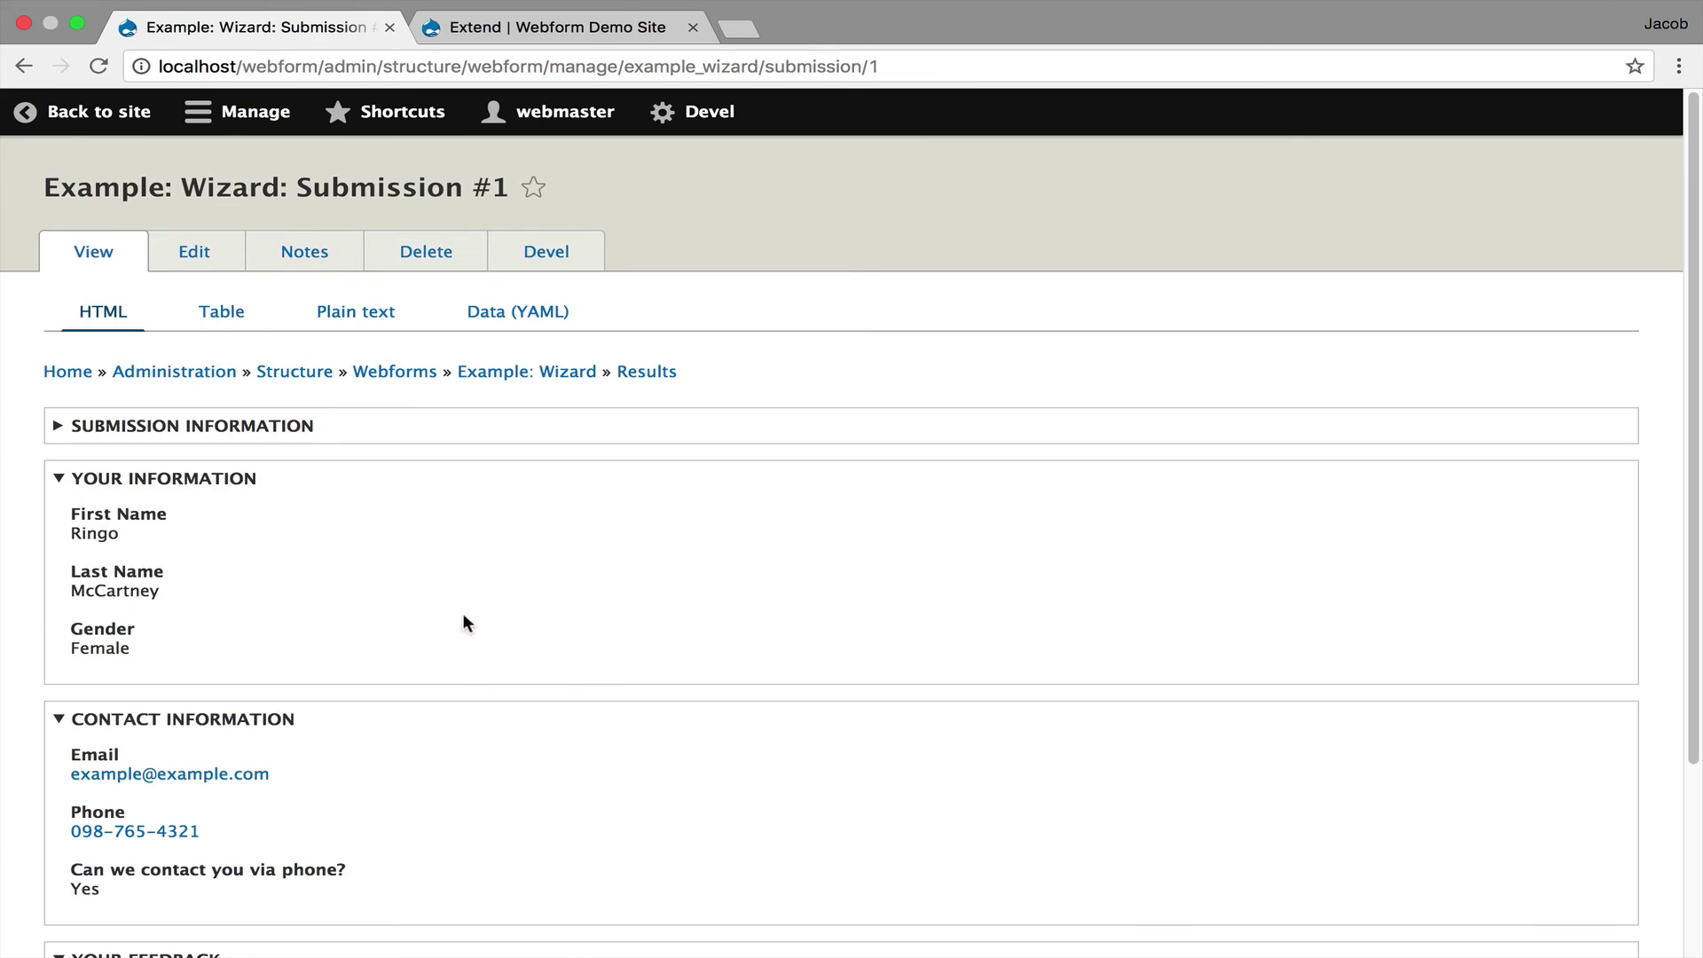
{"action": "left_click", "coordinate": [221, 257]}
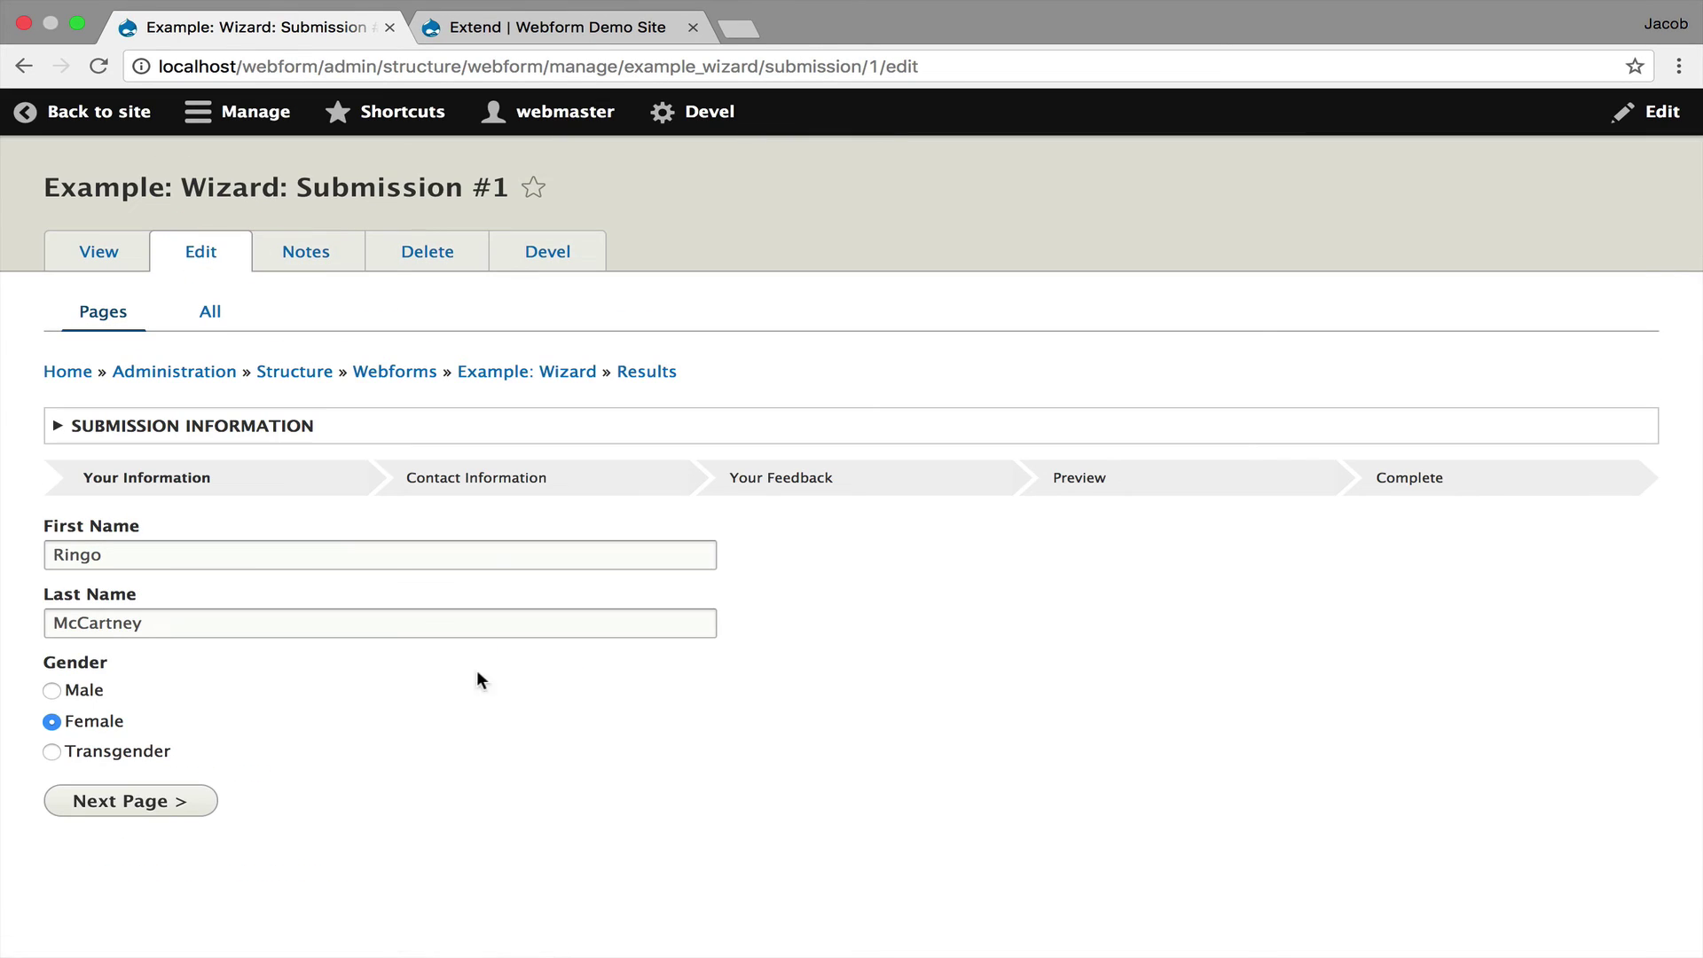
{"action": "left_click", "coordinate": [169, 802]}
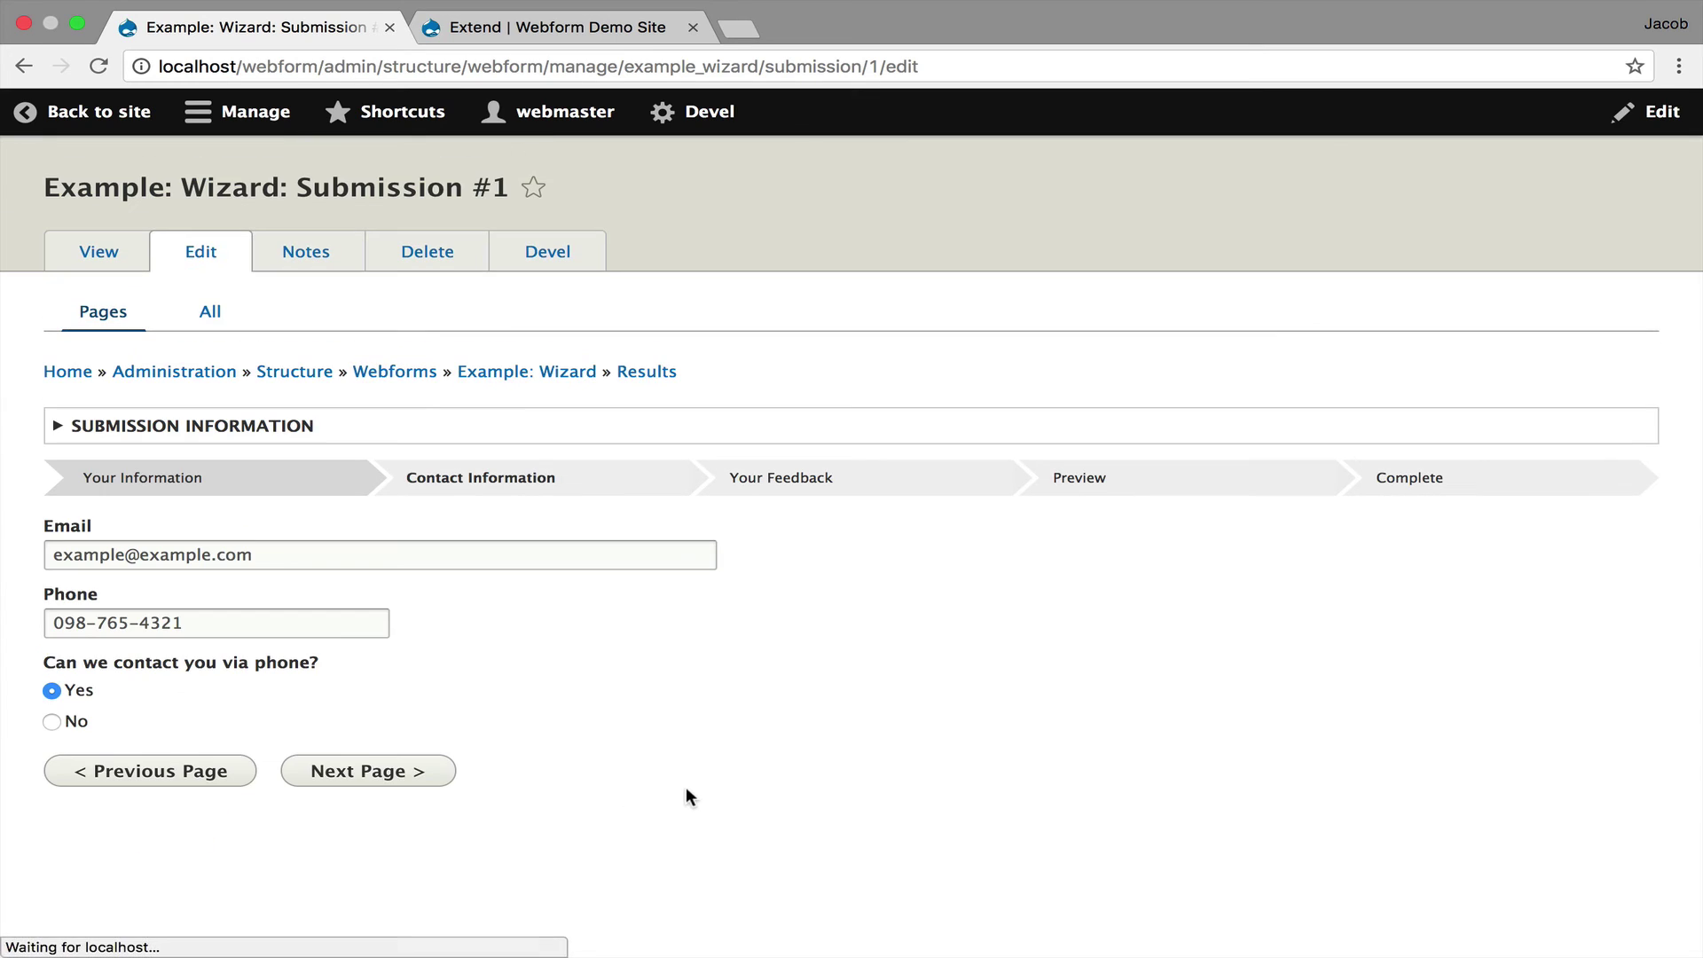
{"action": "left_click", "coordinate": [394, 768]}
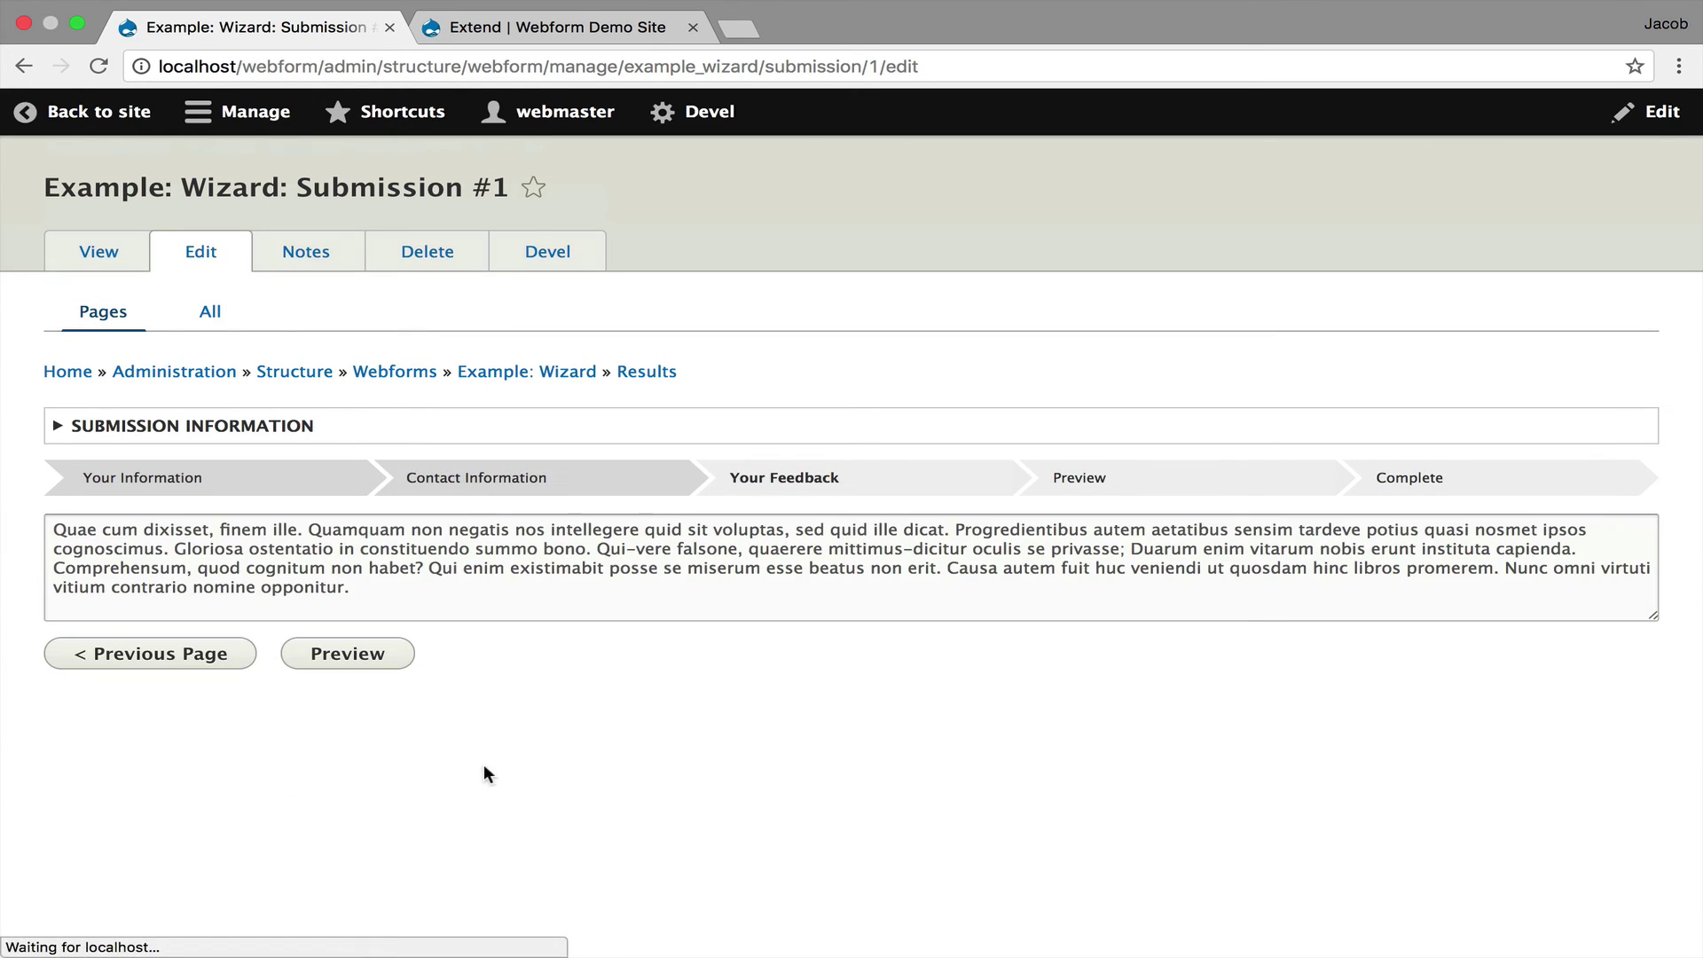
{"action": "left_click", "coordinate": [210, 316]}
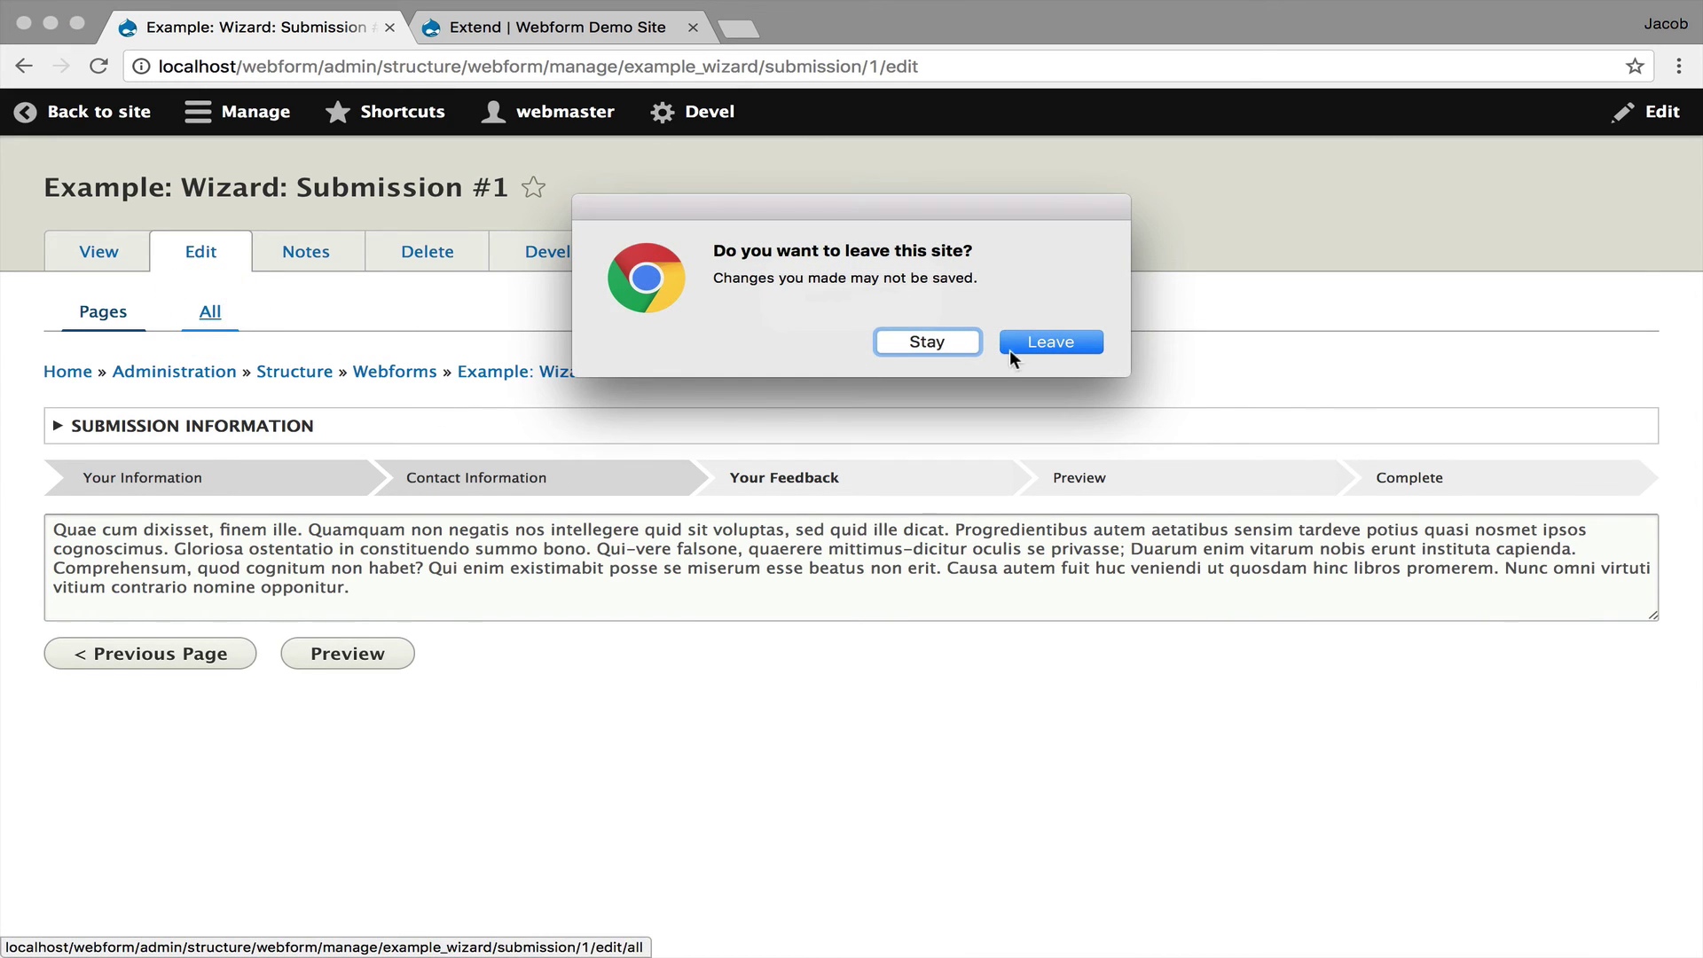
Step: Leave despite unsaved changes, expand then collapse all sections, open Your Feedback, and preview submission #1
{"action": "left_click", "coordinate": [1038, 342]}
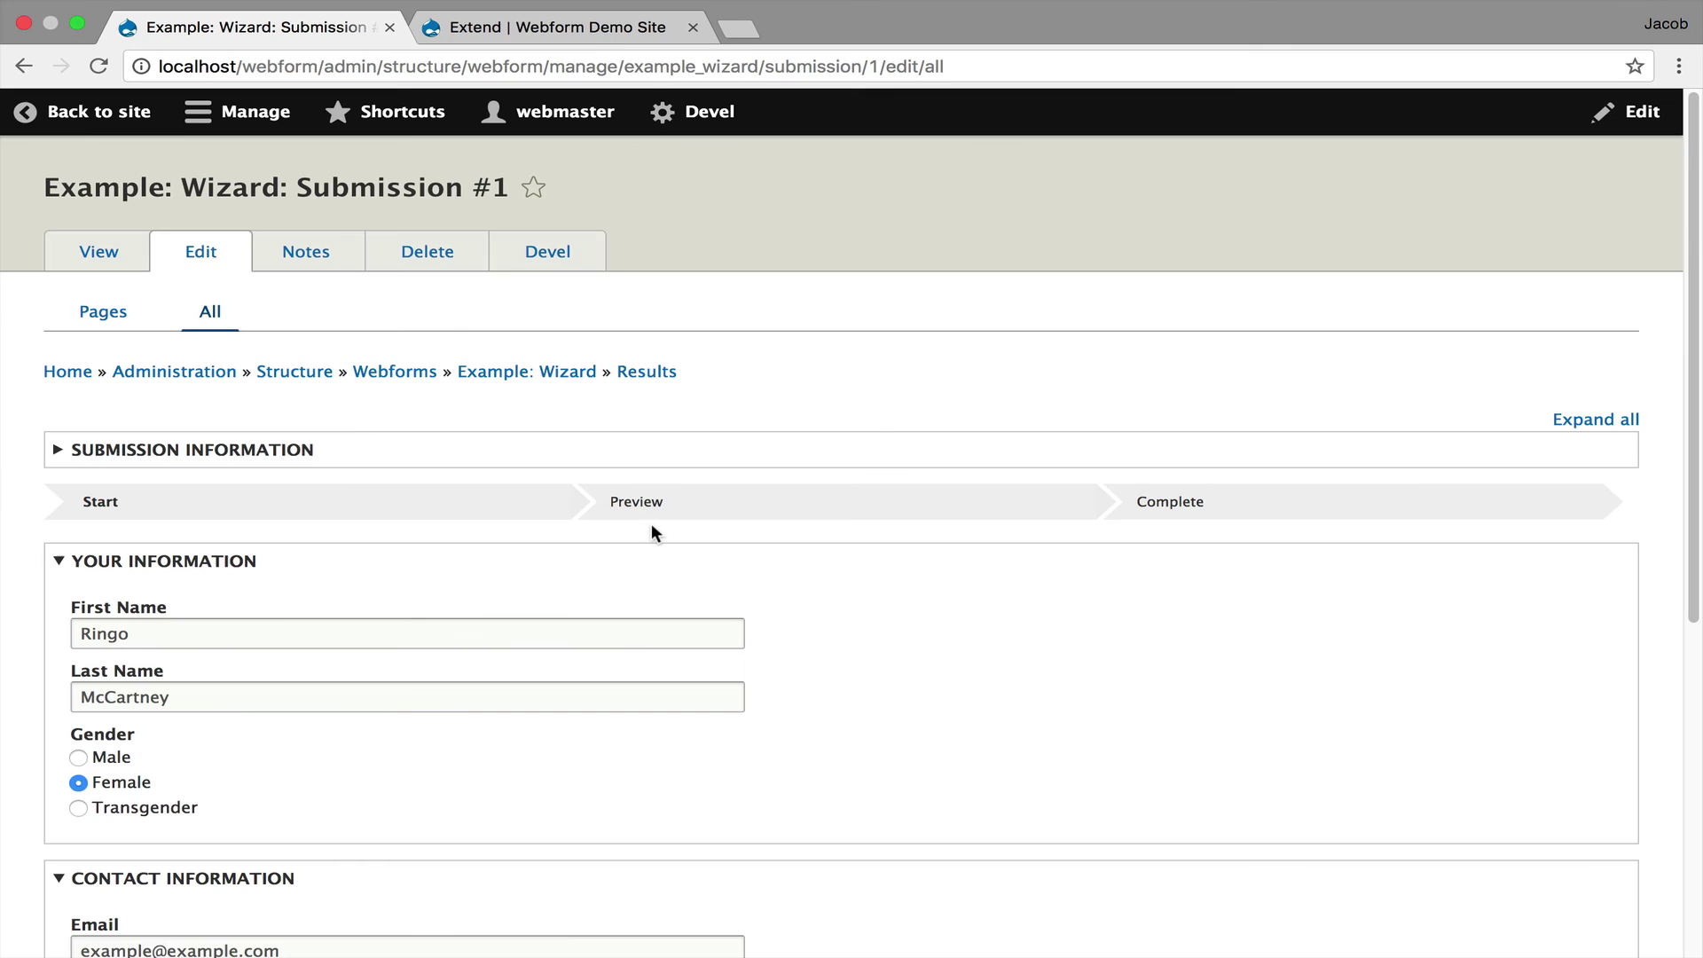
{"action": "left_click", "coordinate": [1579, 422]}
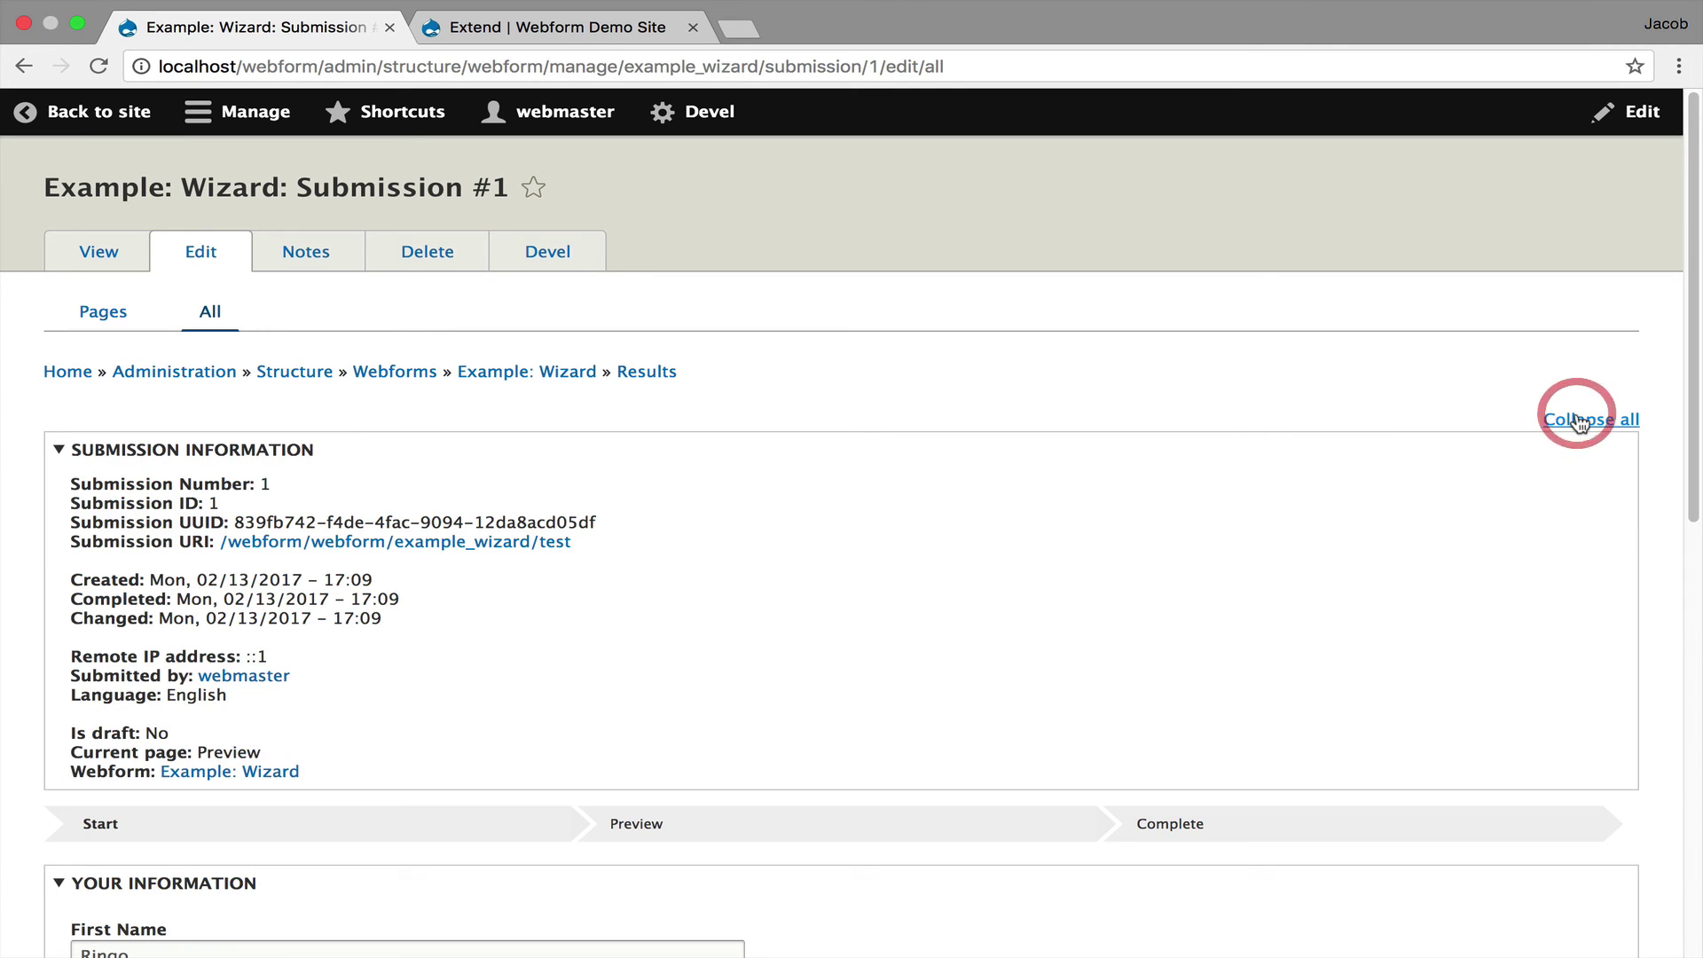
{"action": "left_click", "coordinate": [1581, 422]}
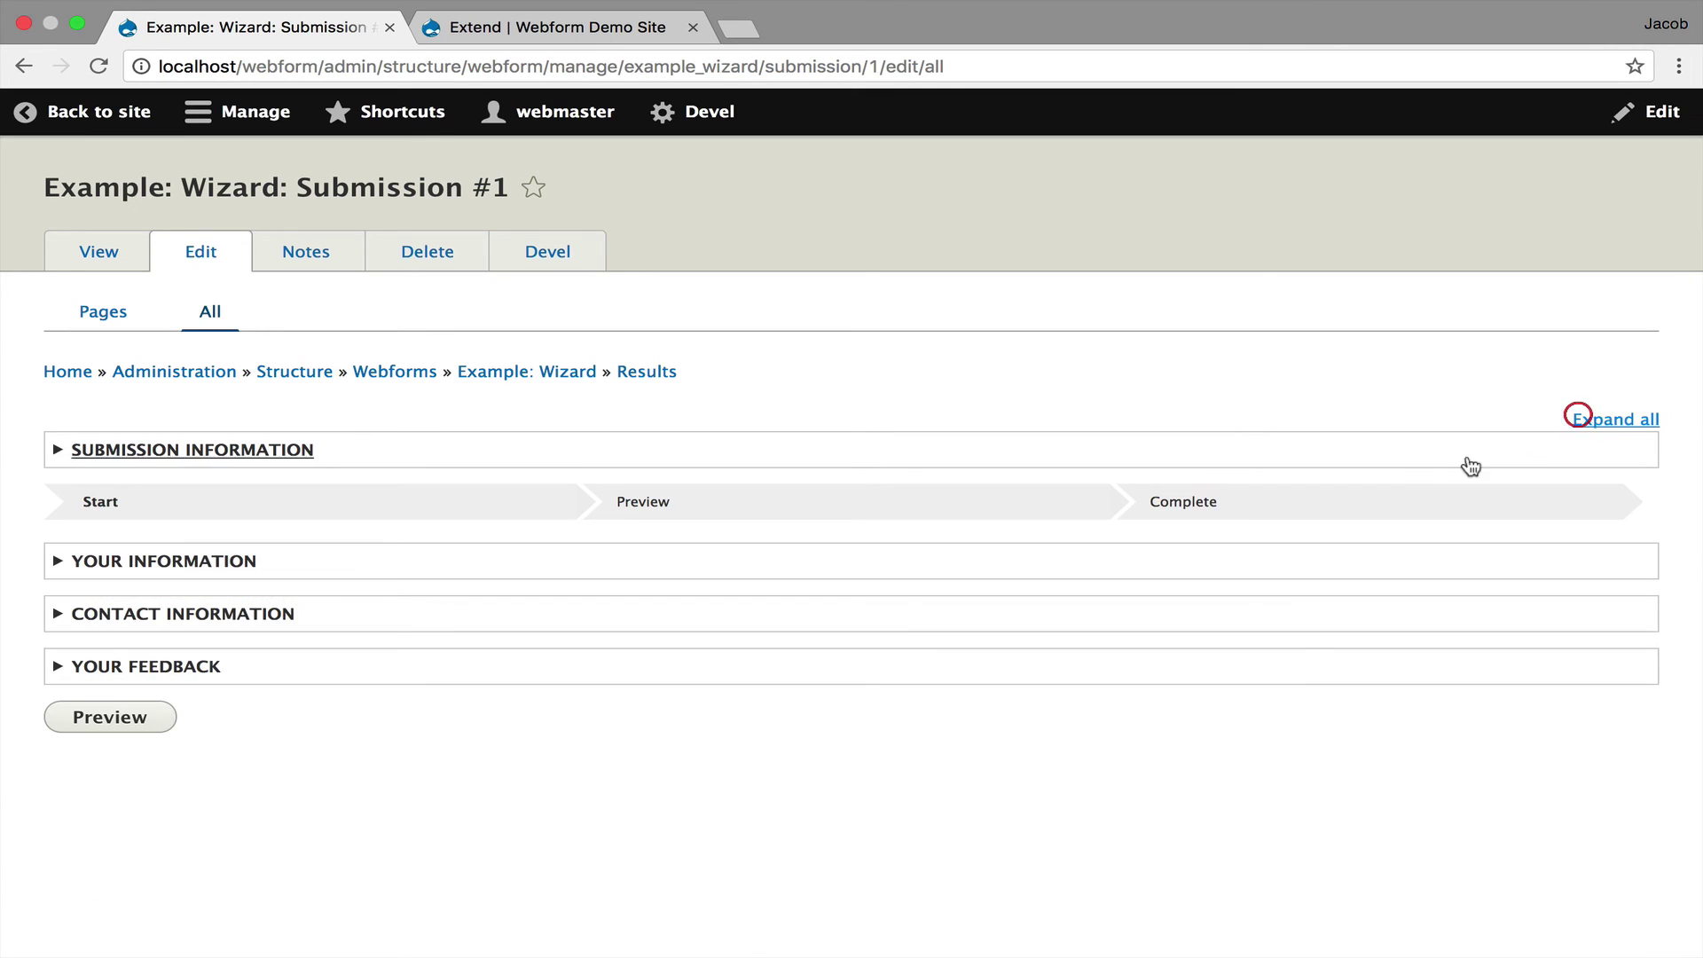
{"action": "left_click", "coordinate": [356, 663]}
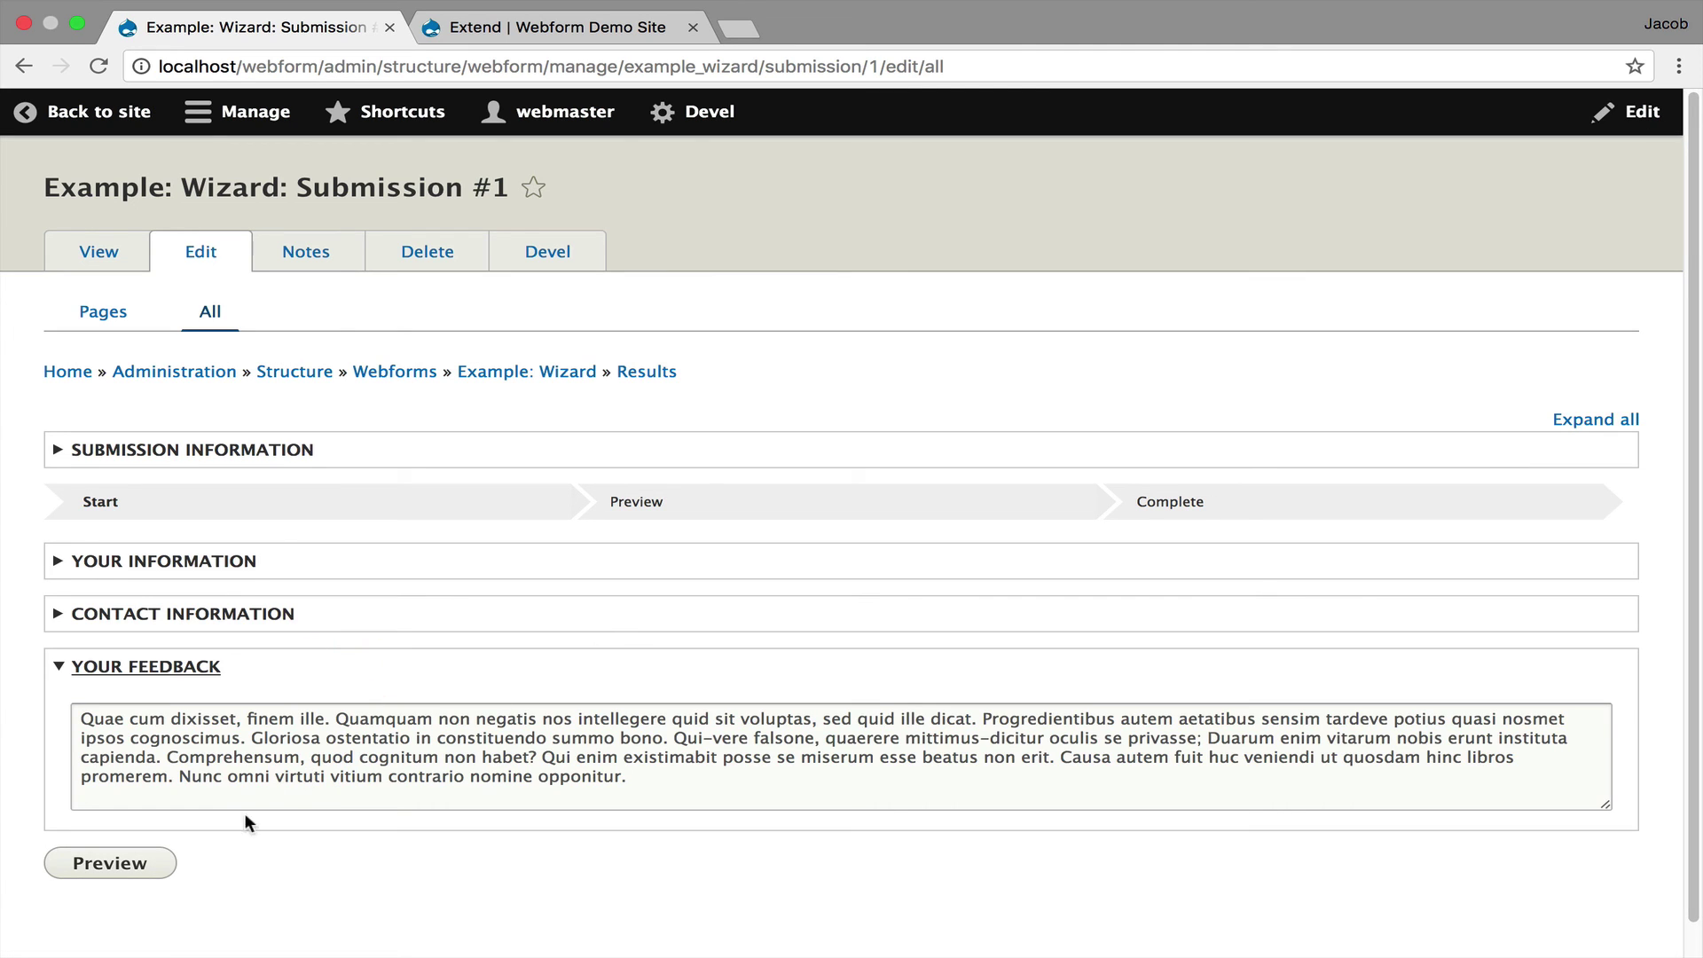
{"action": "left_click", "coordinate": [151, 866]}
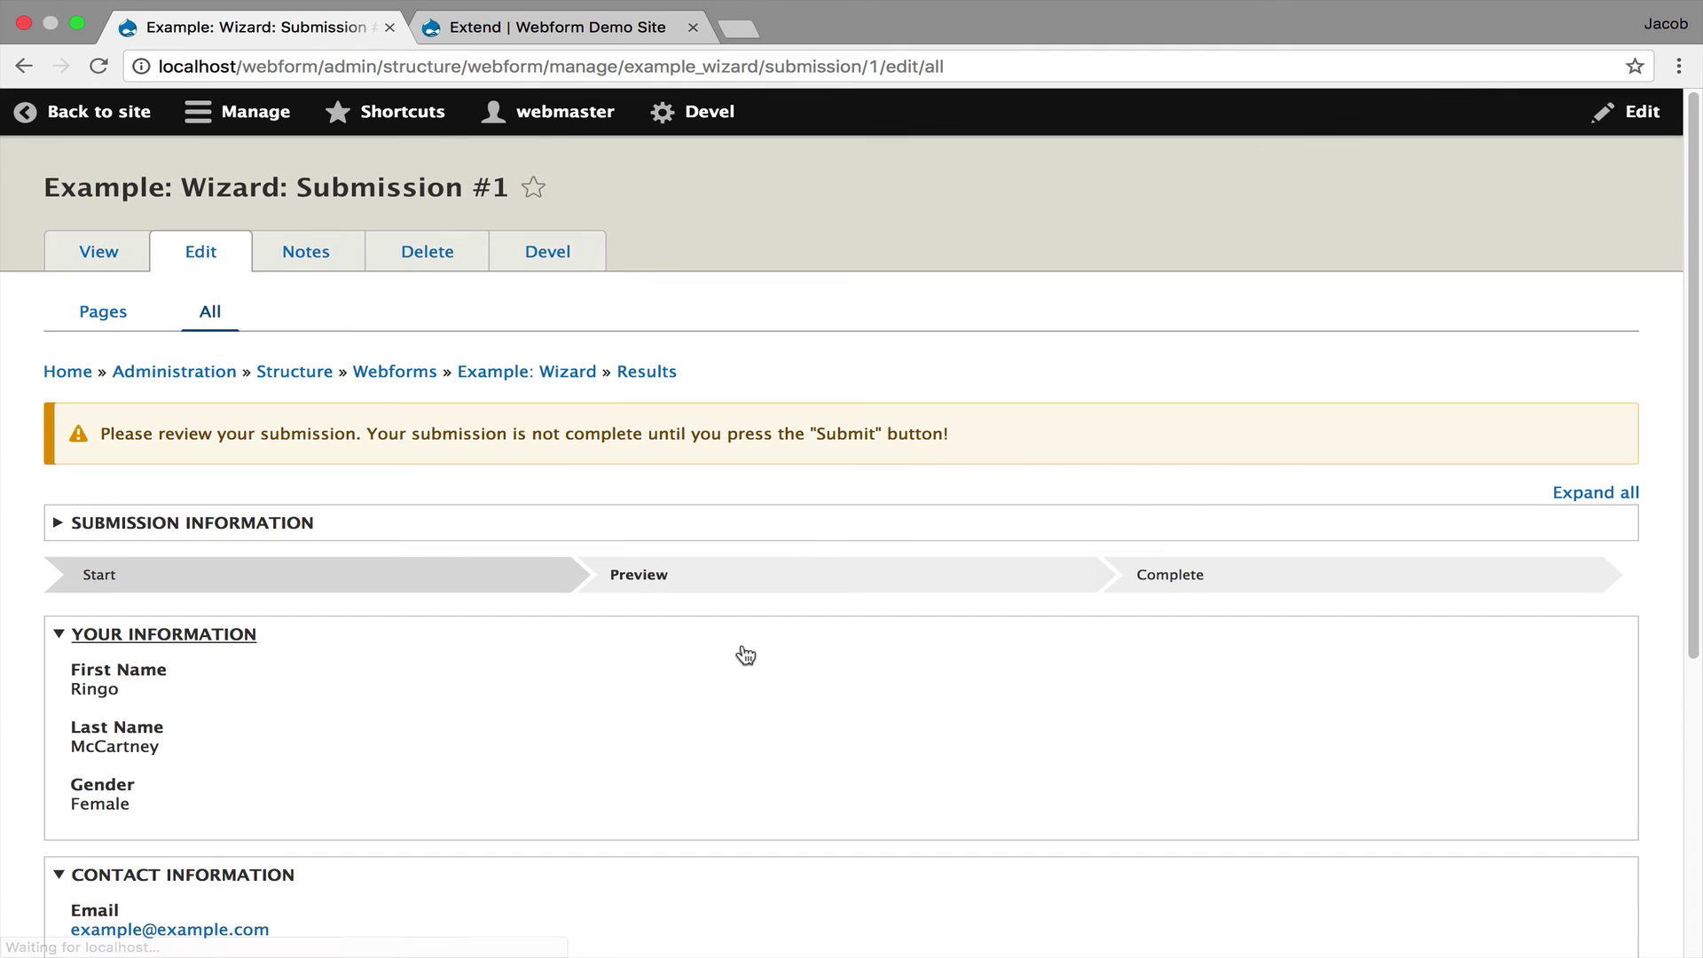